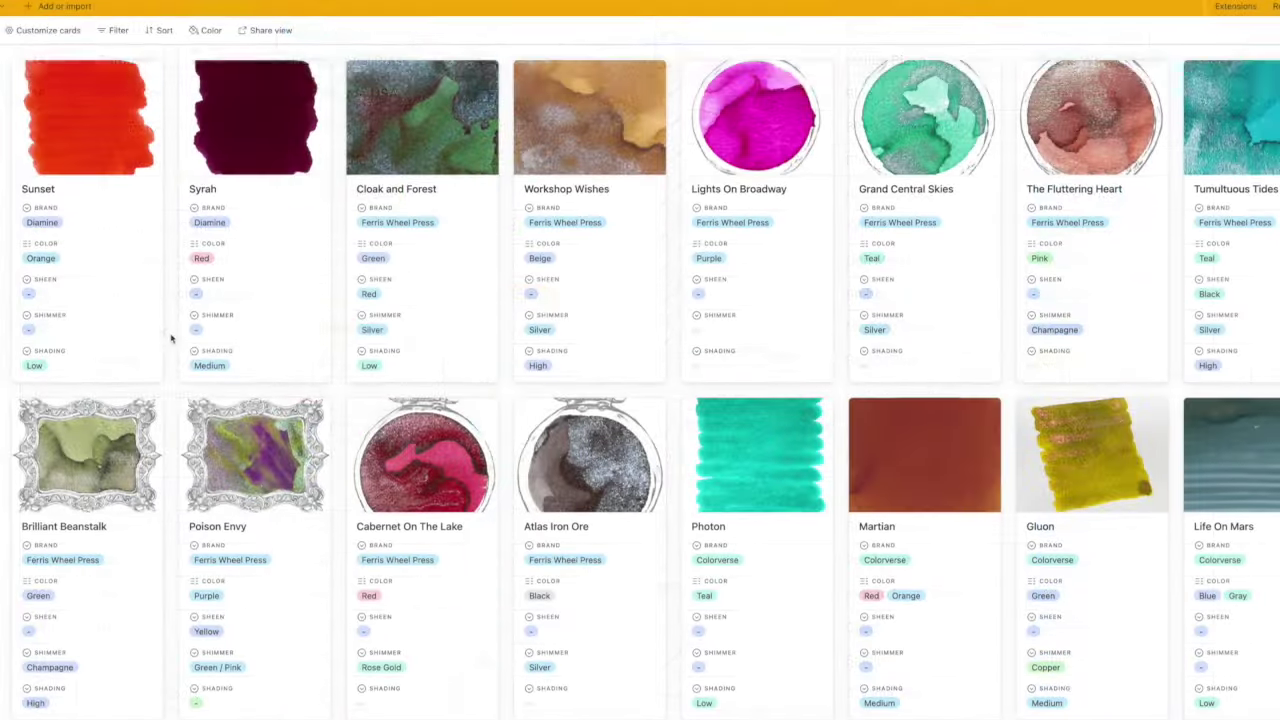
- Scroll through the ink-swatch gallery and the Airtable homepage to 'Visualize your most important data'
{"action": "scroll", "coordinate": [170, 345], "scroll_direction": "down", "scroll_amount": 2}
{"action": "scroll", "coordinate": [170, 349], "scroll_direction": "down", "scroll_amount": 5}
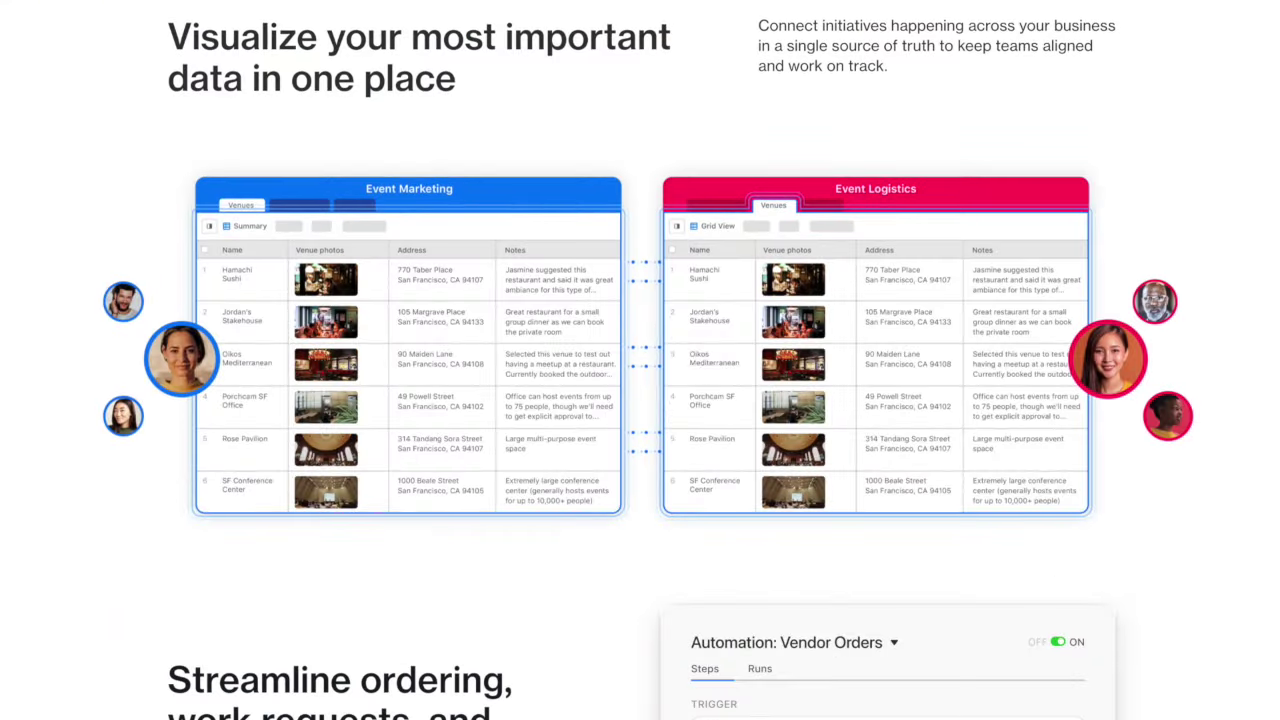
{"action": "scroll", "coordinate": [640, 360], "scroll_direction": "down", "scroll_amount": 3}
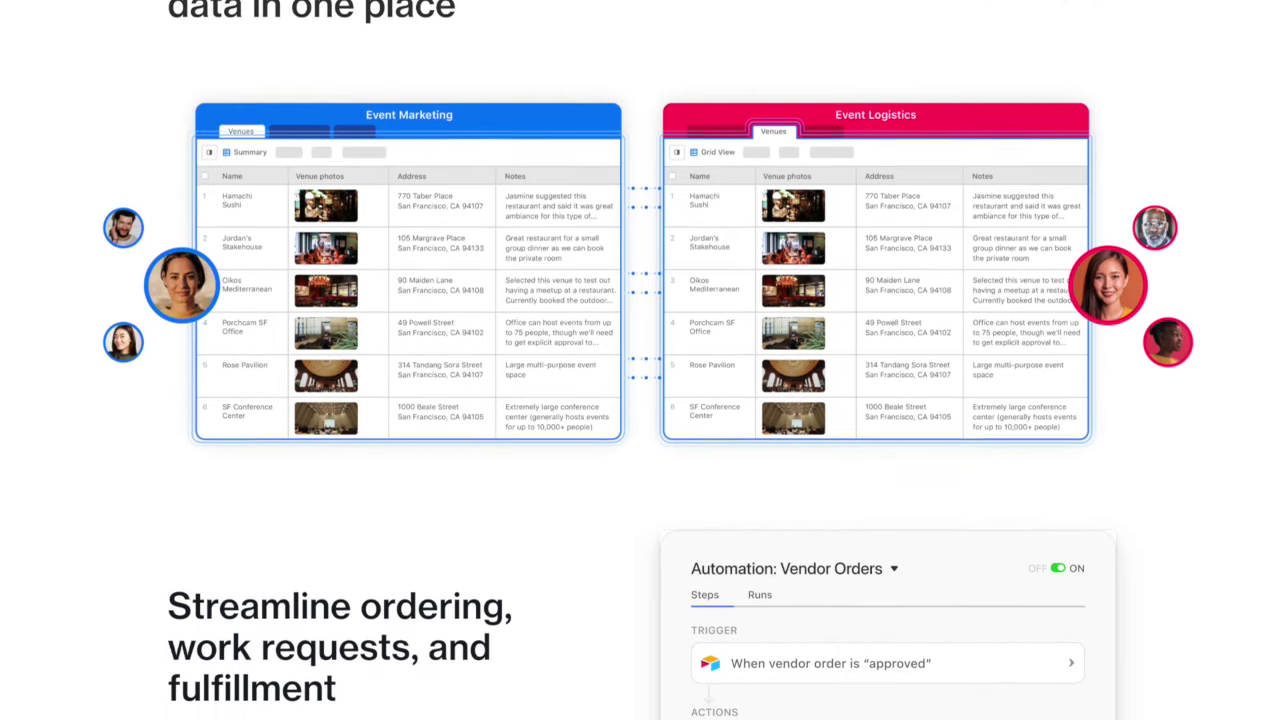
{"action": "scroll", "coordinate": [640, 360], "scroll_direction": "down", "scroll_amount": 5}
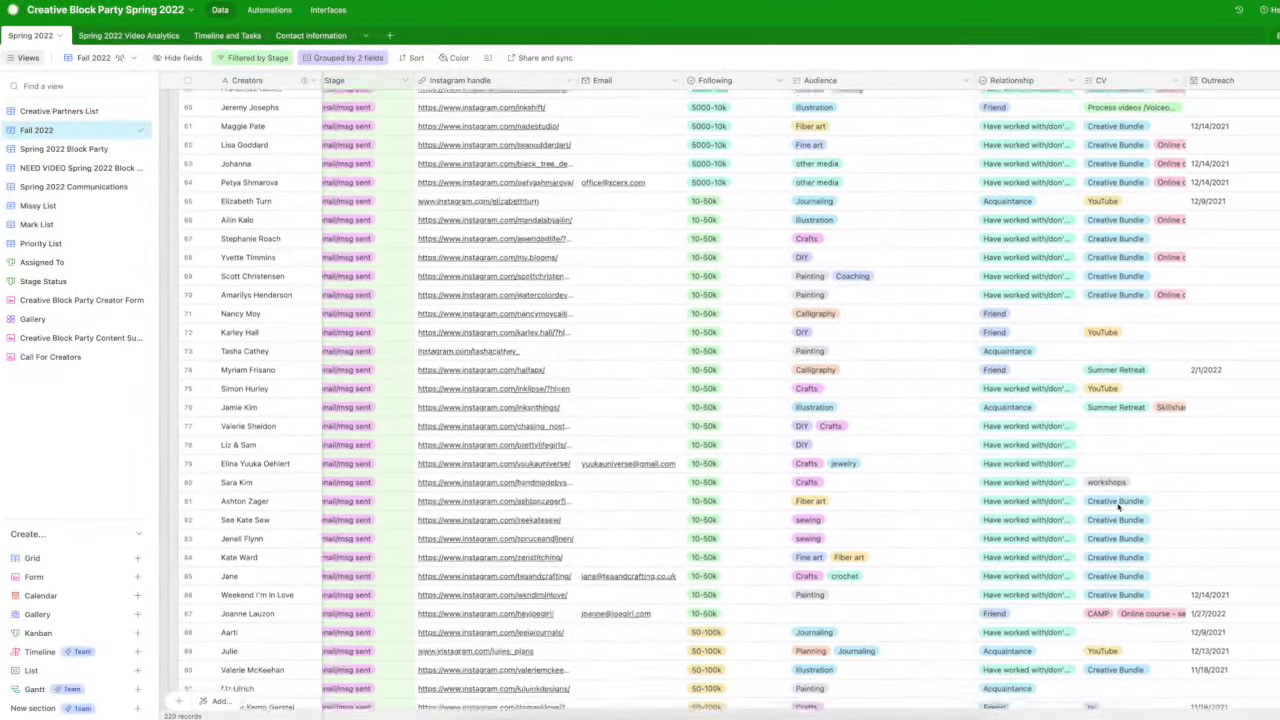
{"action": "scroll", "coordinate": [1118, 507], "scroll_direction": "right", "scroll_amount": 6}
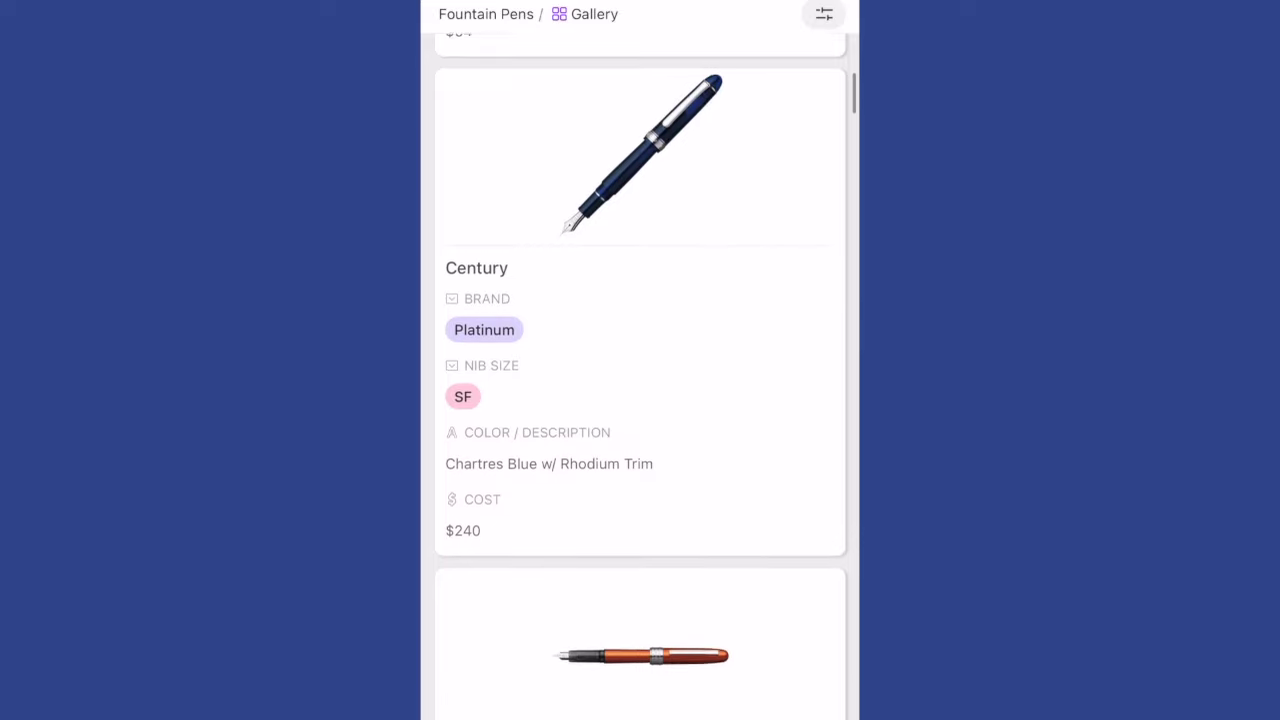
- Browse the example bases and phone gallery, then bring up the fountain-pen table's grouping options
{"action": "scroll", "coordinate": [640, 360], "scroll_direction": "down", "scroll_amount": 3}
{"action": "scroll", "coordinate": [640, 360], "scroll_direction": "down", "scroll_amount": 5}
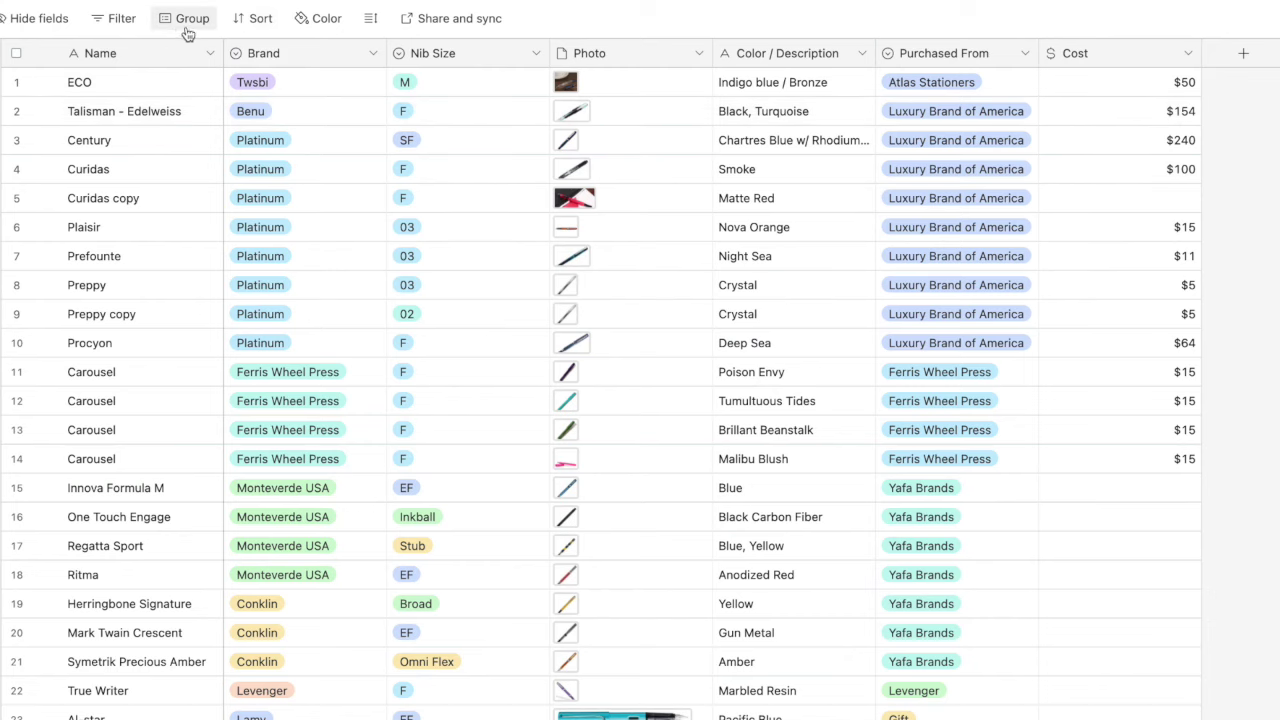
{"action": "left_click", "coordinate": [183, 27]}
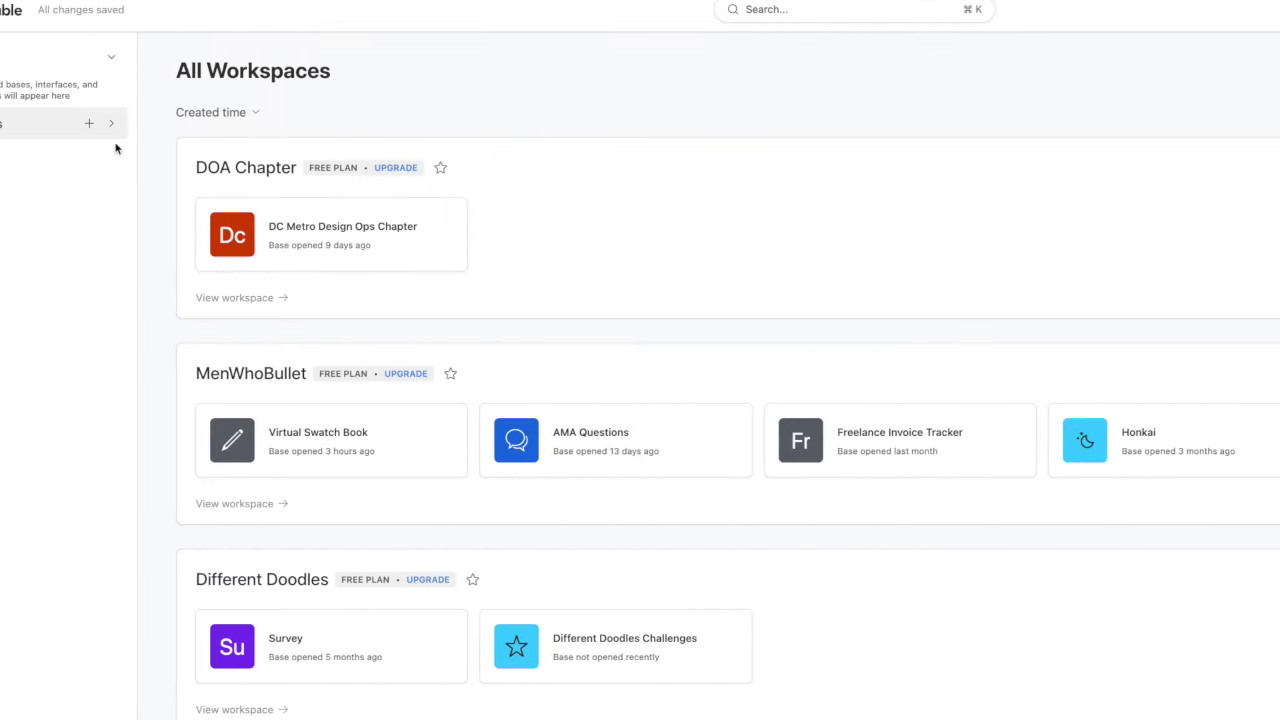
- Create a new workspace with a base named Stationery Catalog
{"action": "left_click", "coordinate": [1249, 75]}
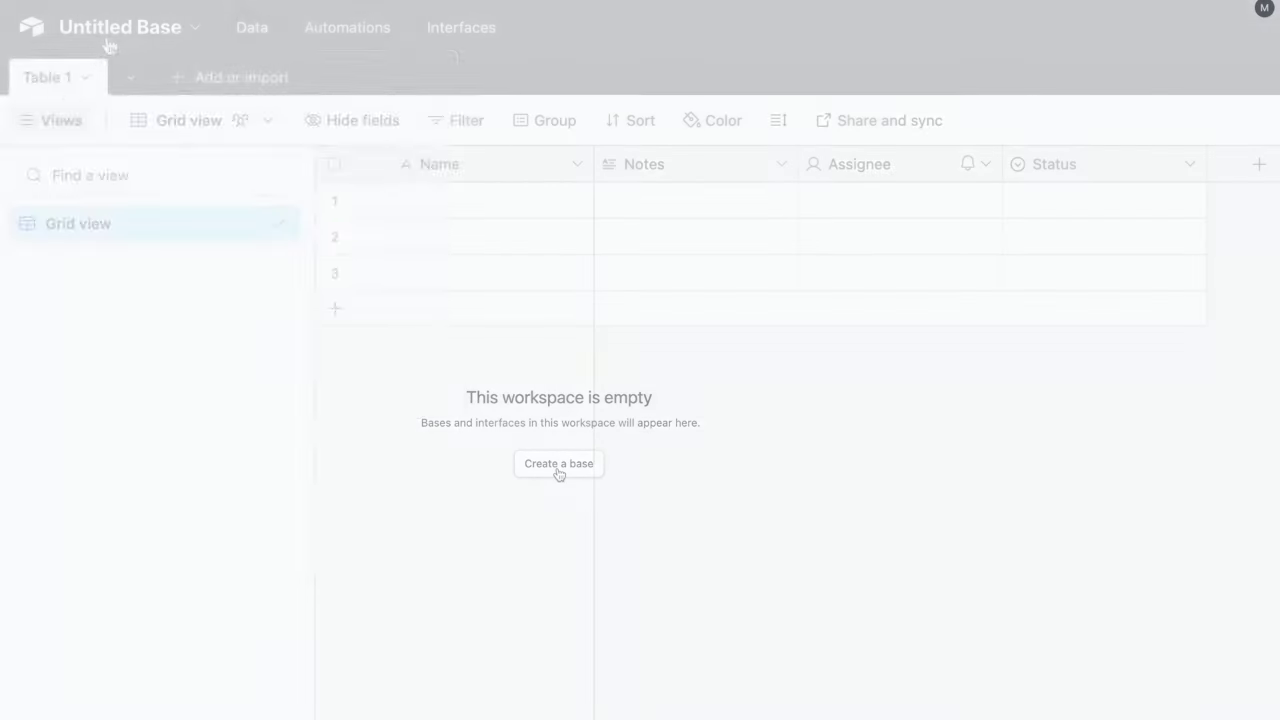
{"action": "left_click", "coordinate": [106, 43]}
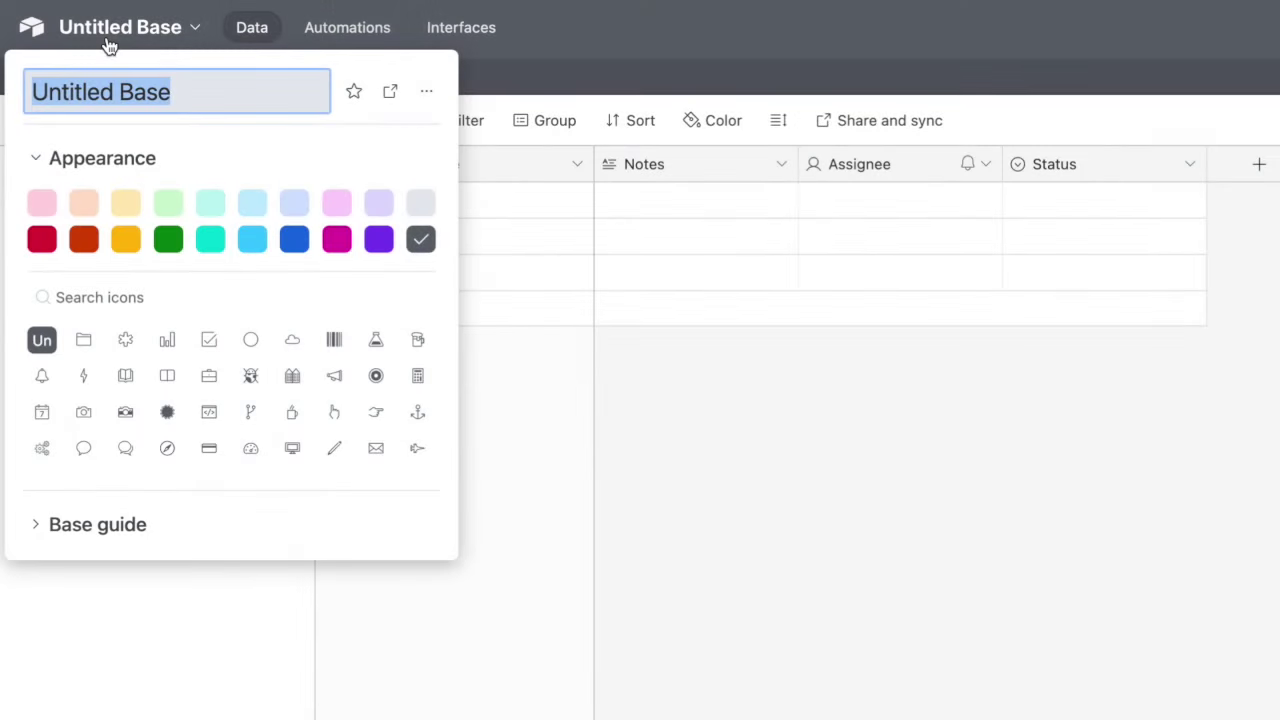
{"action": "type", "text": "Stationery Catalog"}
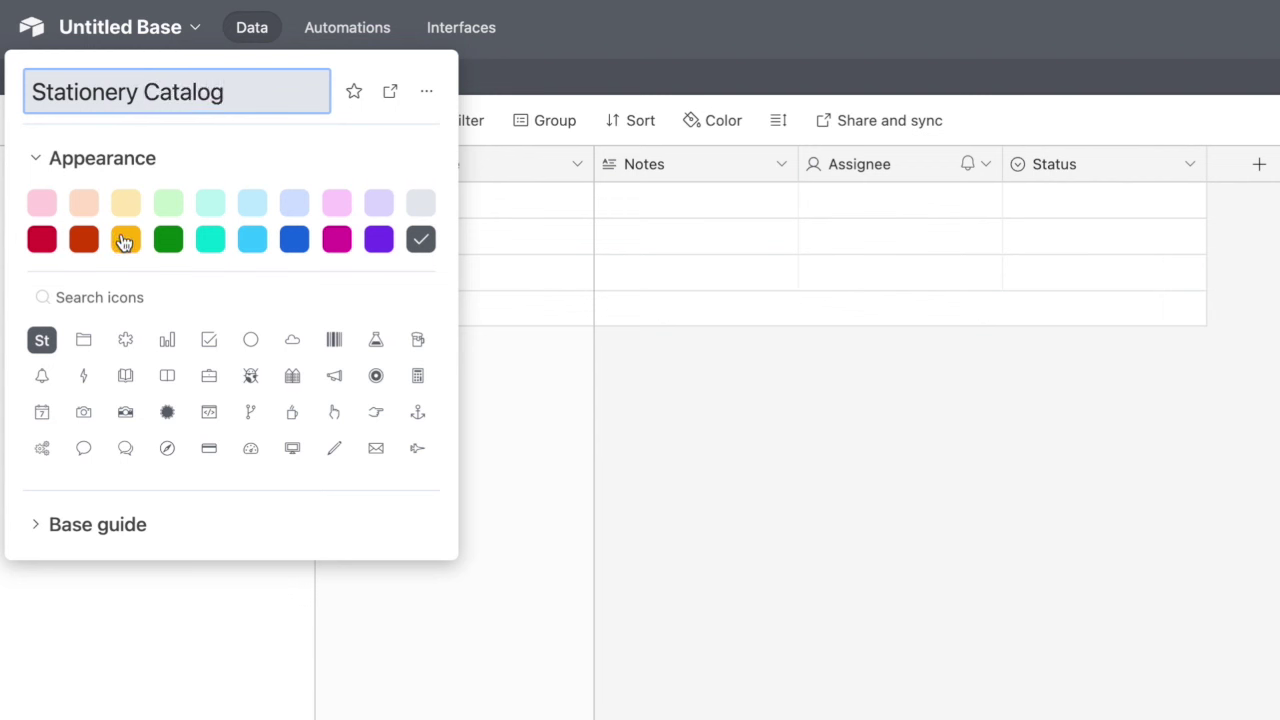
- Give the Stationery Catalog base a yellow colour and an open-book icon
{"action": "left_click", "coordinate": [126, 240]}
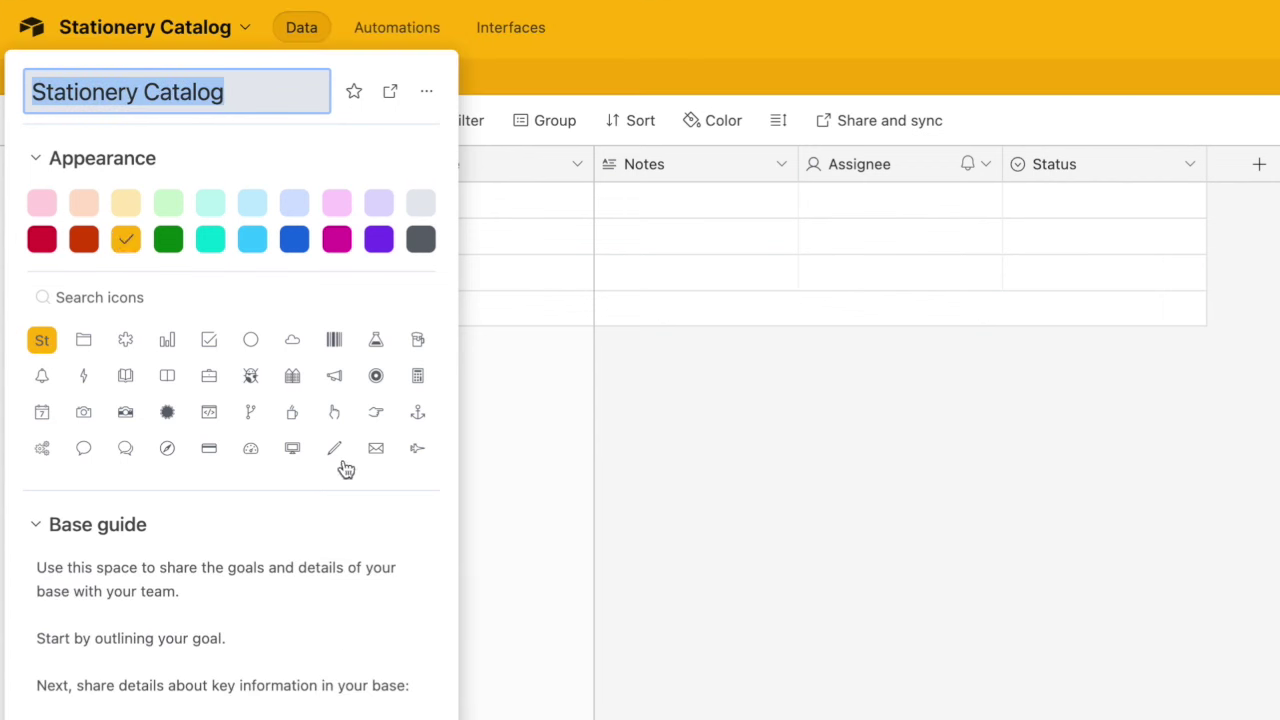
{"action": "scroll", "coordinate": [345, 470], "scroll_direction": "down", "scroll_amount": 3}
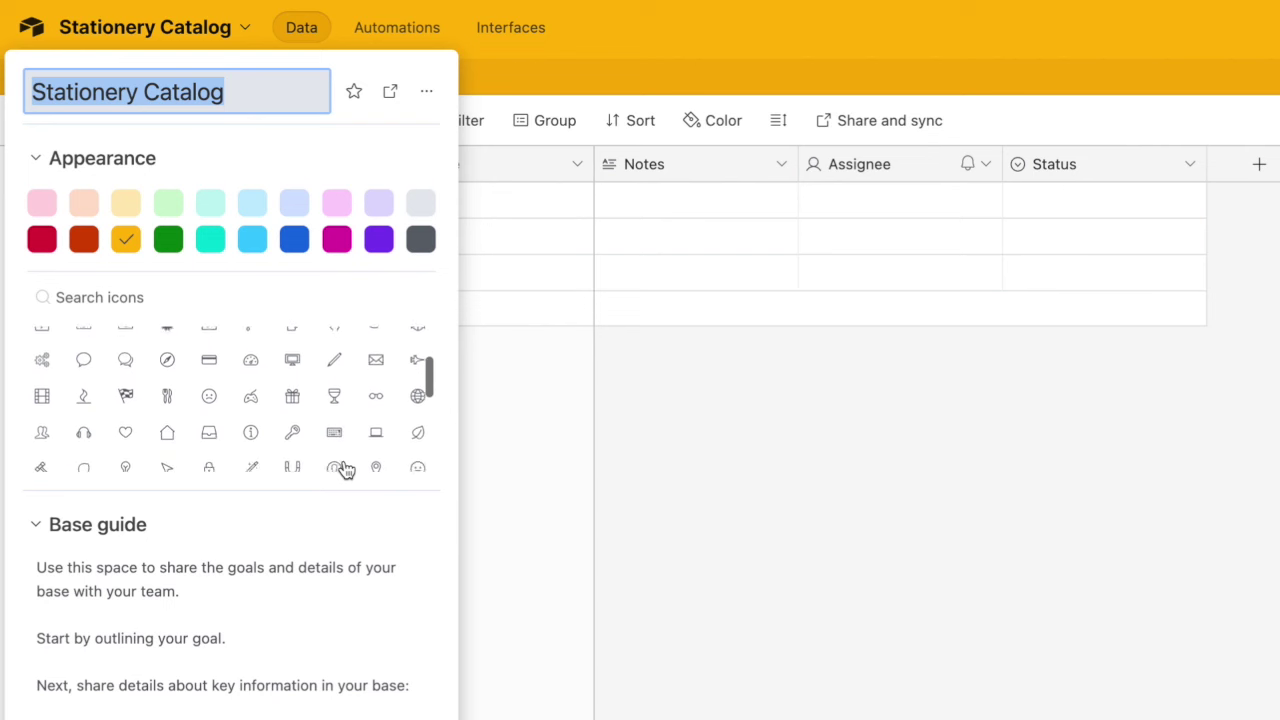
{"action": "scroll", "coordinate": [345, 470], "scroll_direction": "down", "scroll_amount": 3}
{"action": "scroll", "coordinate": [345, 470], "scroll_direction": "up", "scroll_amount": 4}
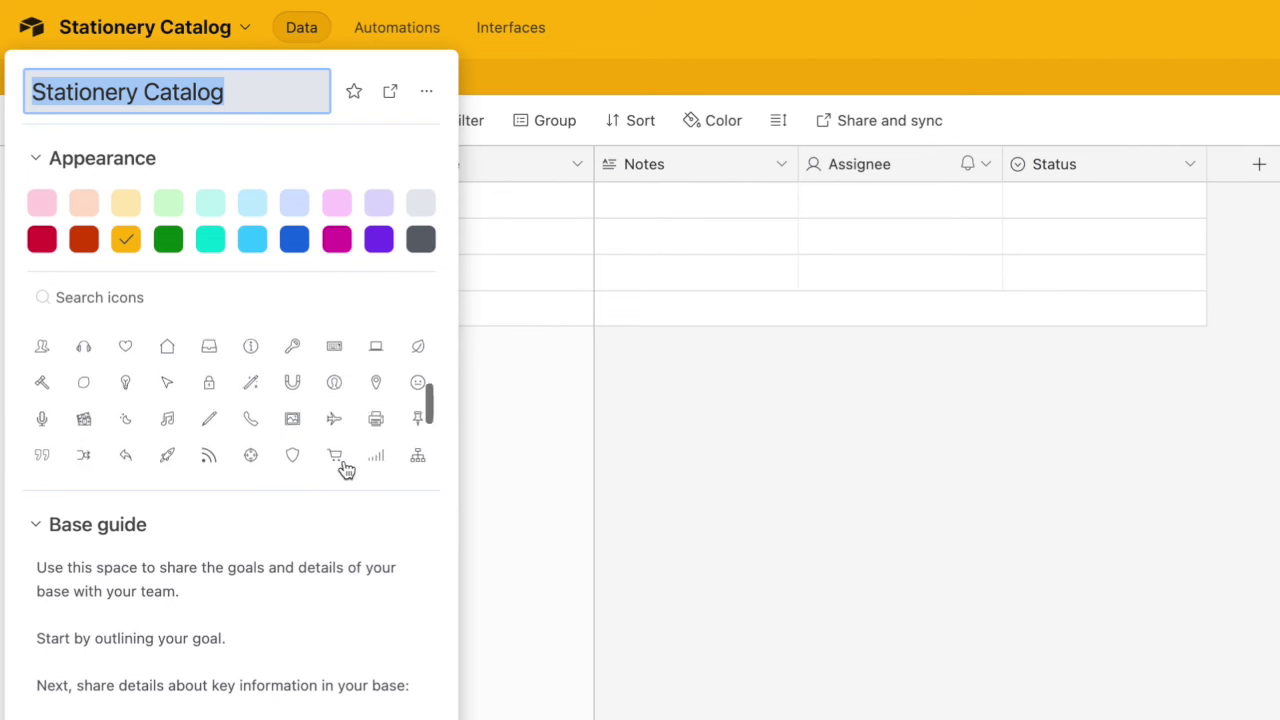
{"action": "scroll", "coordinate": [345, 470], "scroll_direction": "up", "scroll_amount": 3}
{"action": "left_click", "coordinate": [125, 376]}
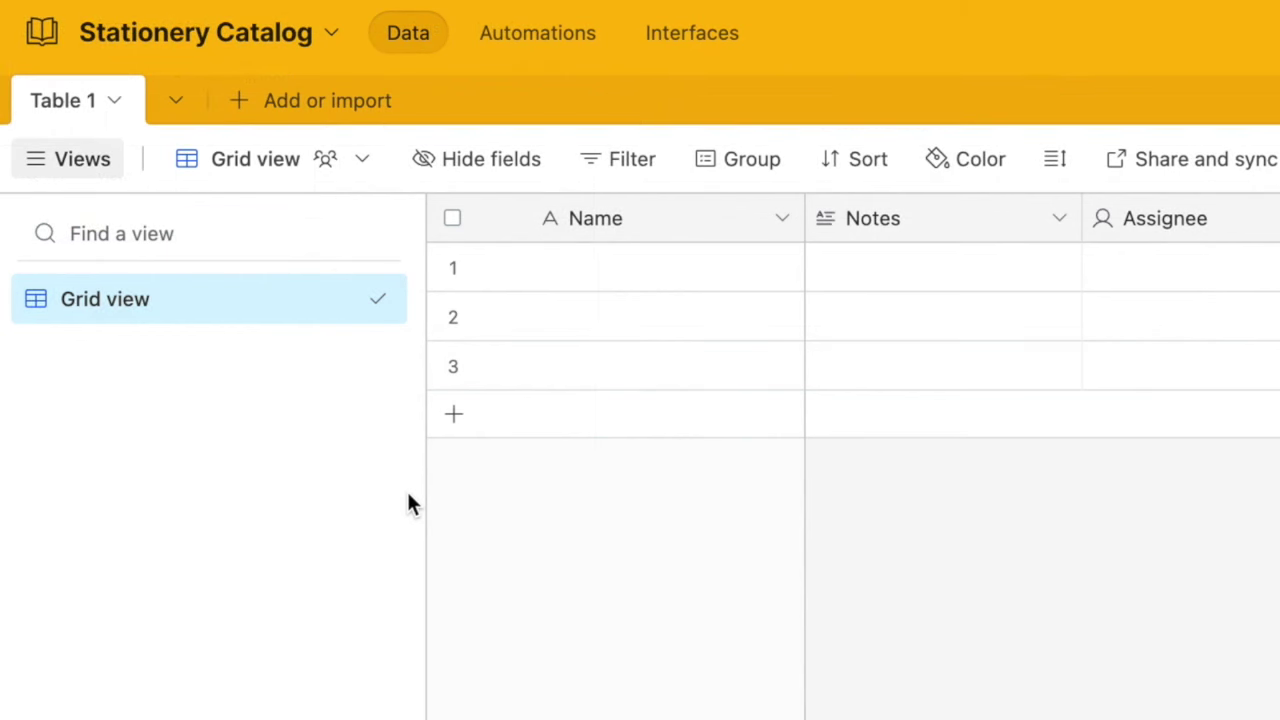
- Rename Table 1 to Fountain Pens and call each record an Item
{"action": "left_click", "coordinate": [83, 118]}
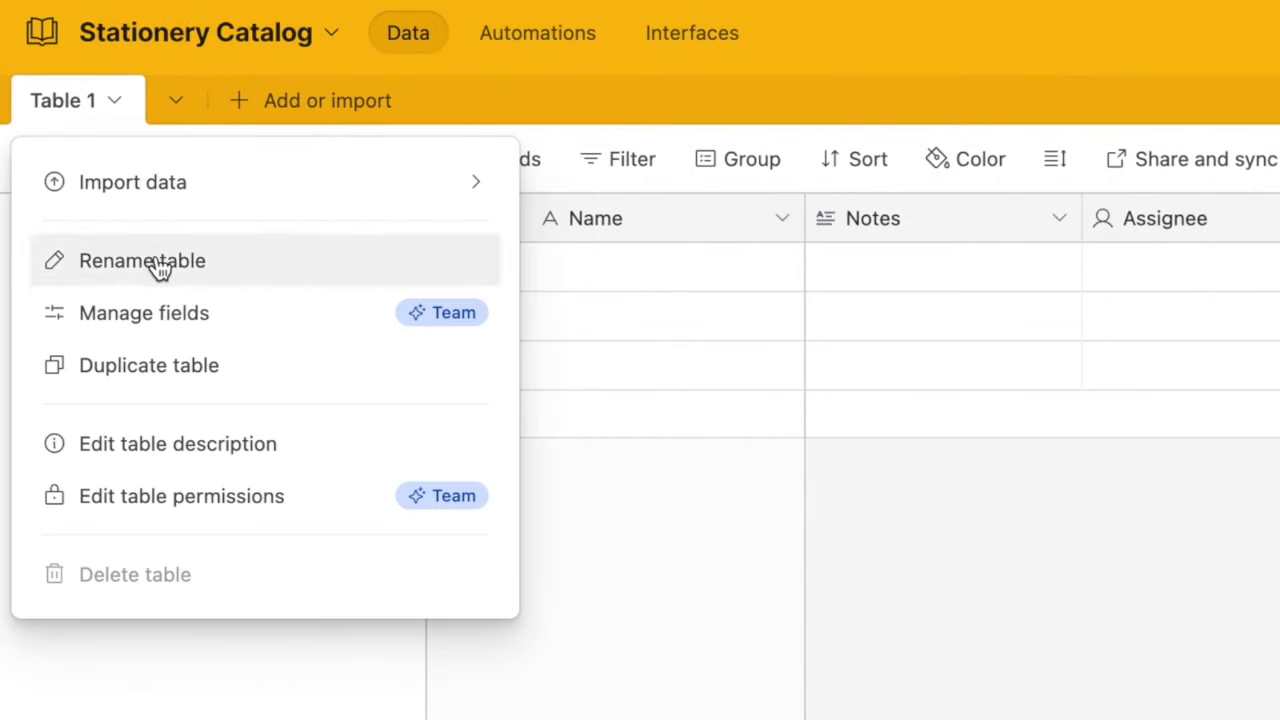
{"action": "left_click", "coordinate": [157, 262]}
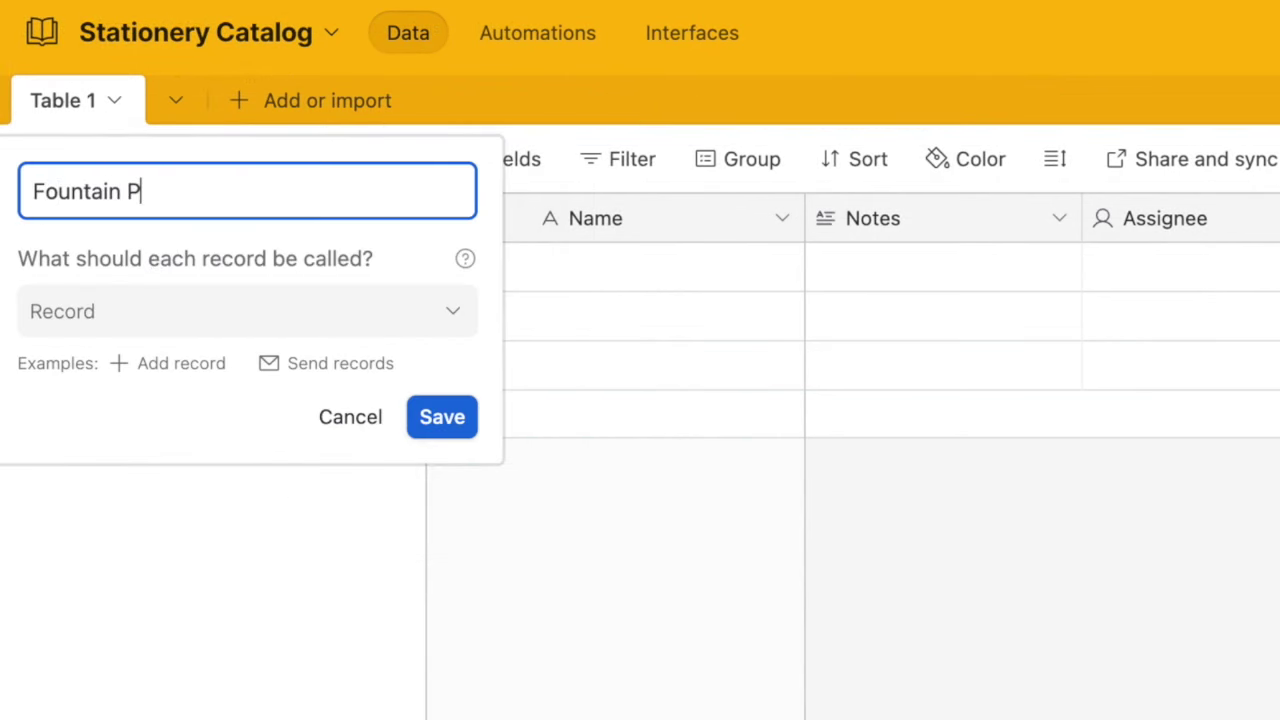
{"action": "left_click", "coordinate": [202, 338]}
{"action": "type", "text": "item"}
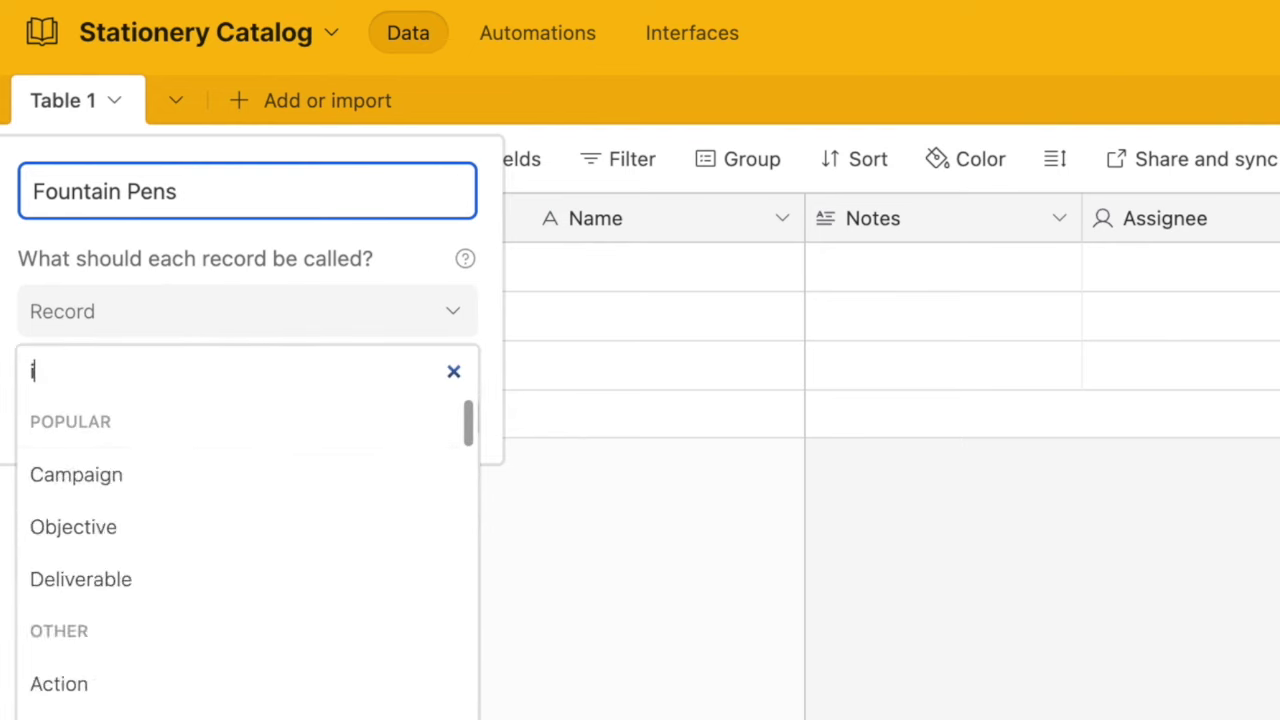
{"action": "left_click", "coordinate": [62, 478]}
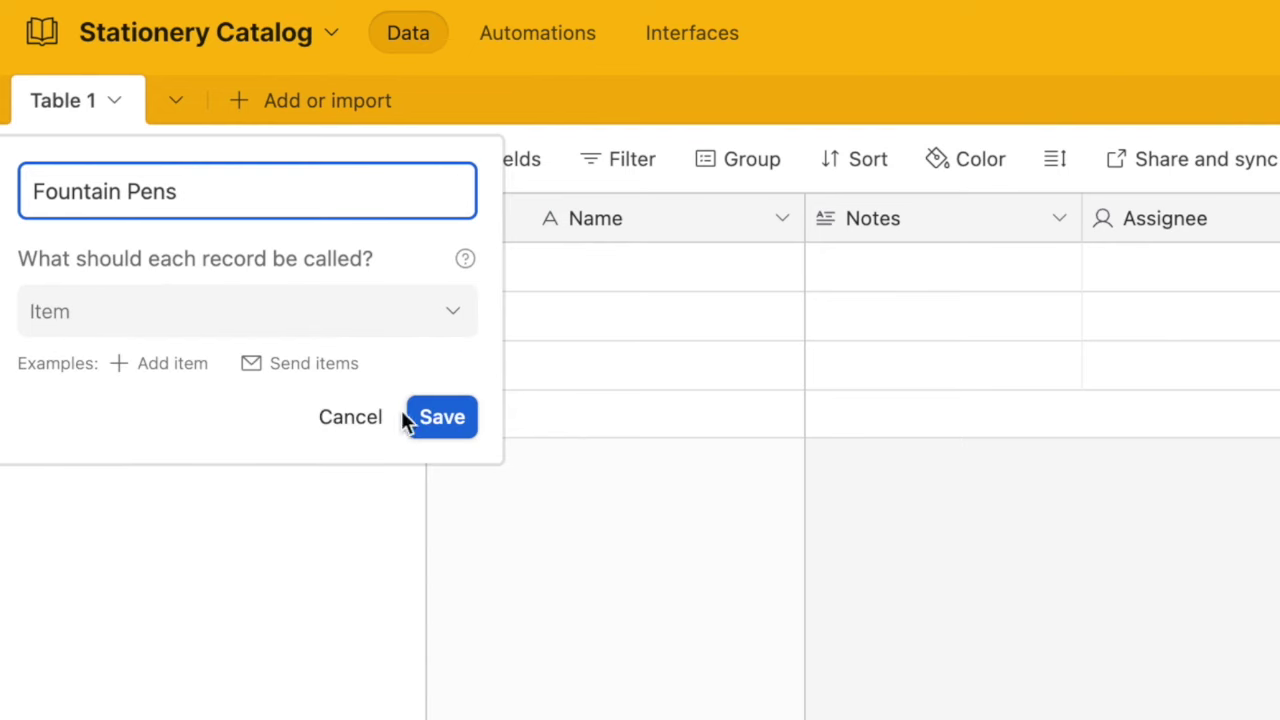
{"action": "left_click", "coordinate": [458, 430]}
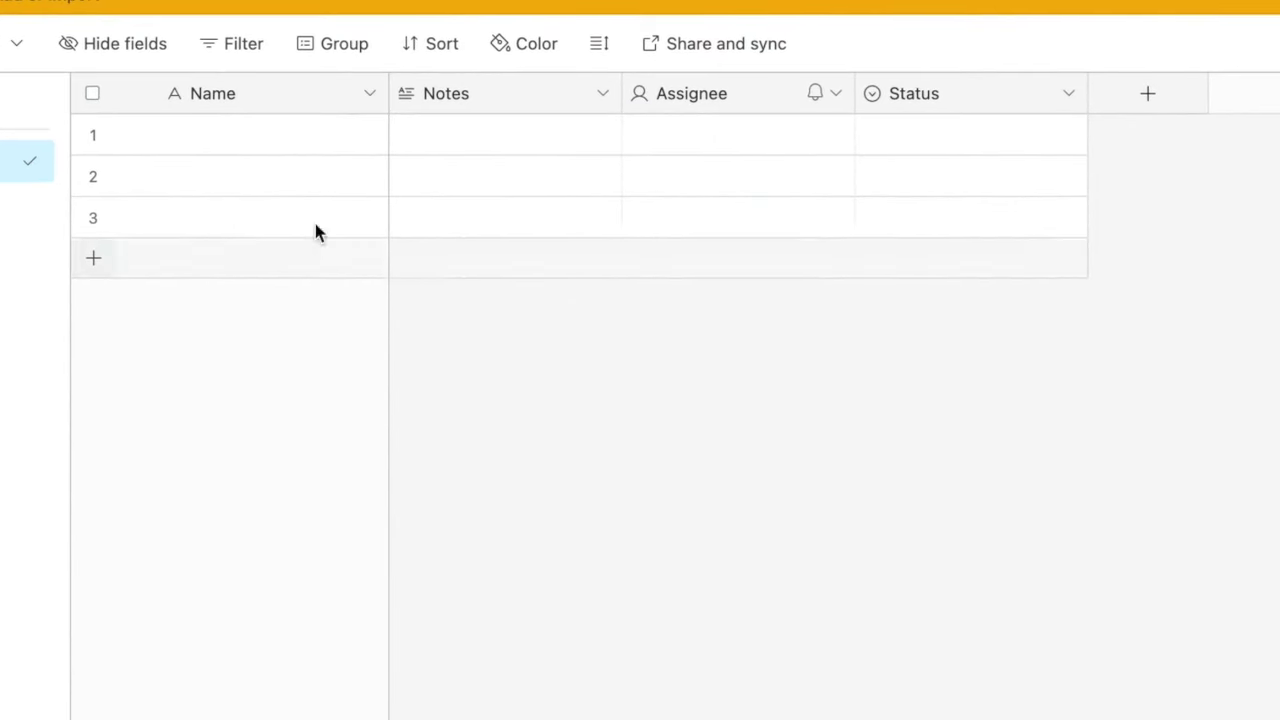
- Rename the Notes field to Brand and make it a single select
{"action": "double_click", "coordinate": [212, 94]}
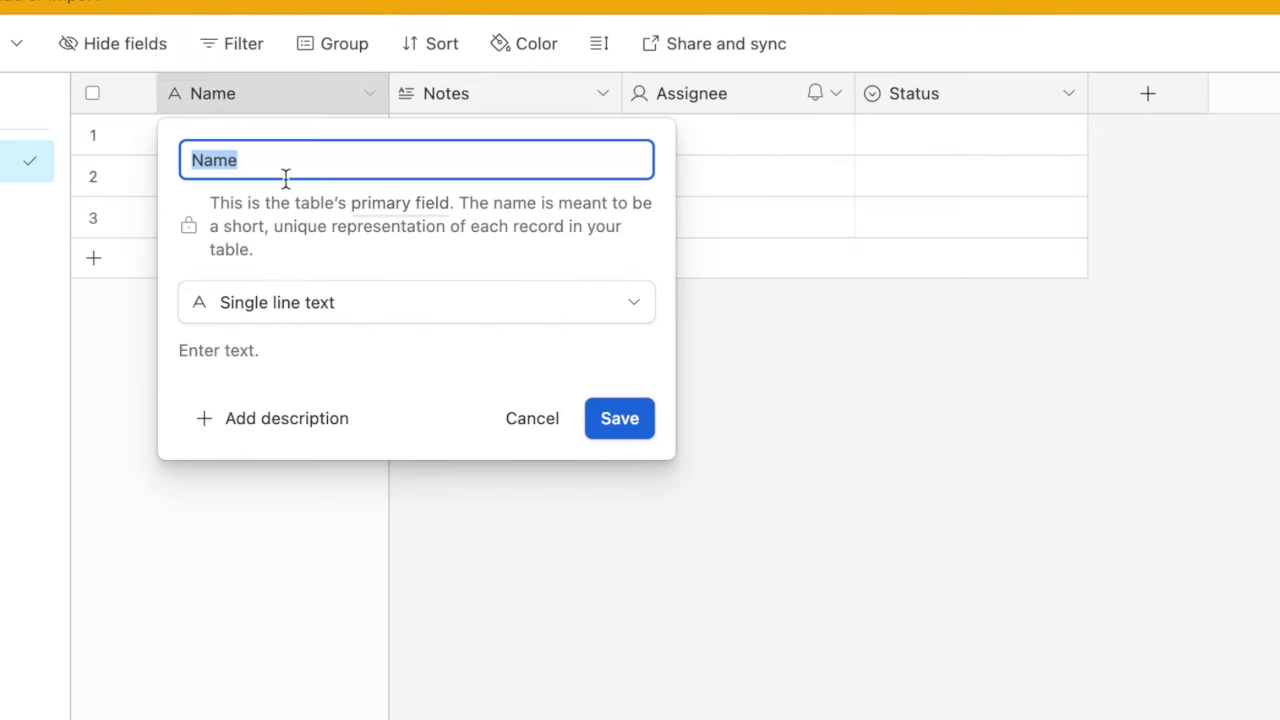
{"action": "left_click", "coordinate": [380, 511]}
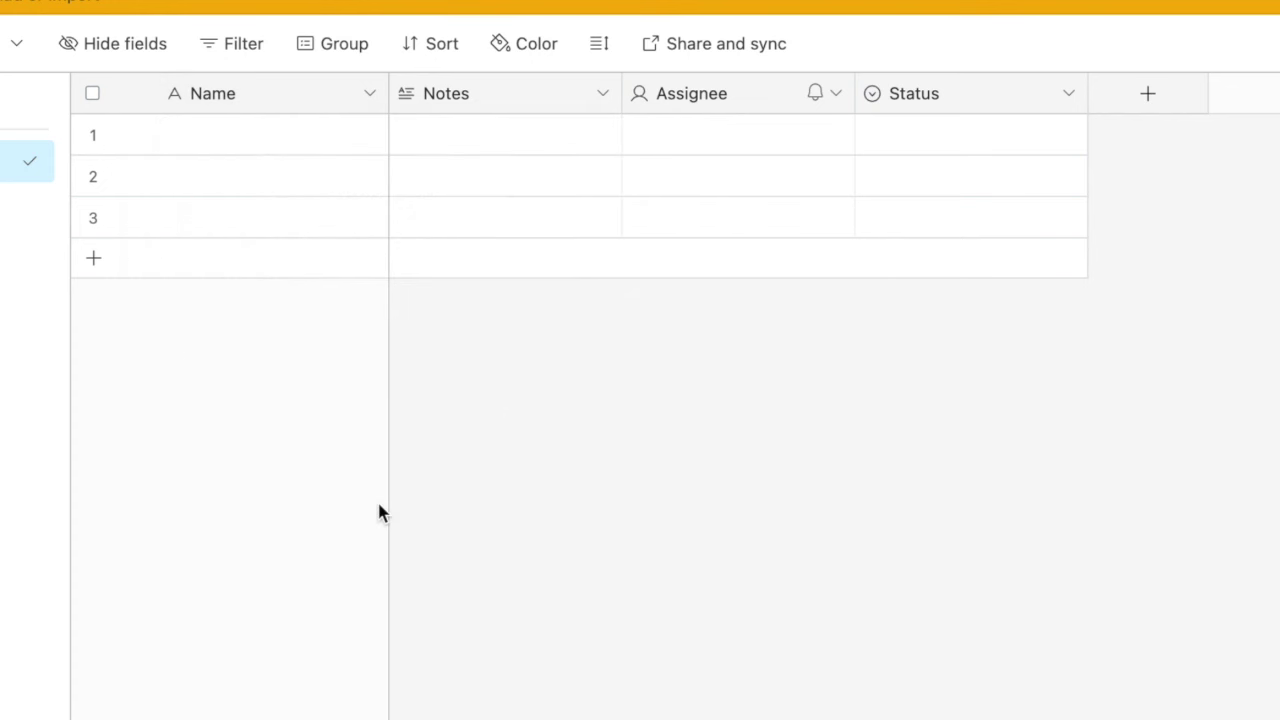
{"action": "double_click", "coordinate": [461, 95]}
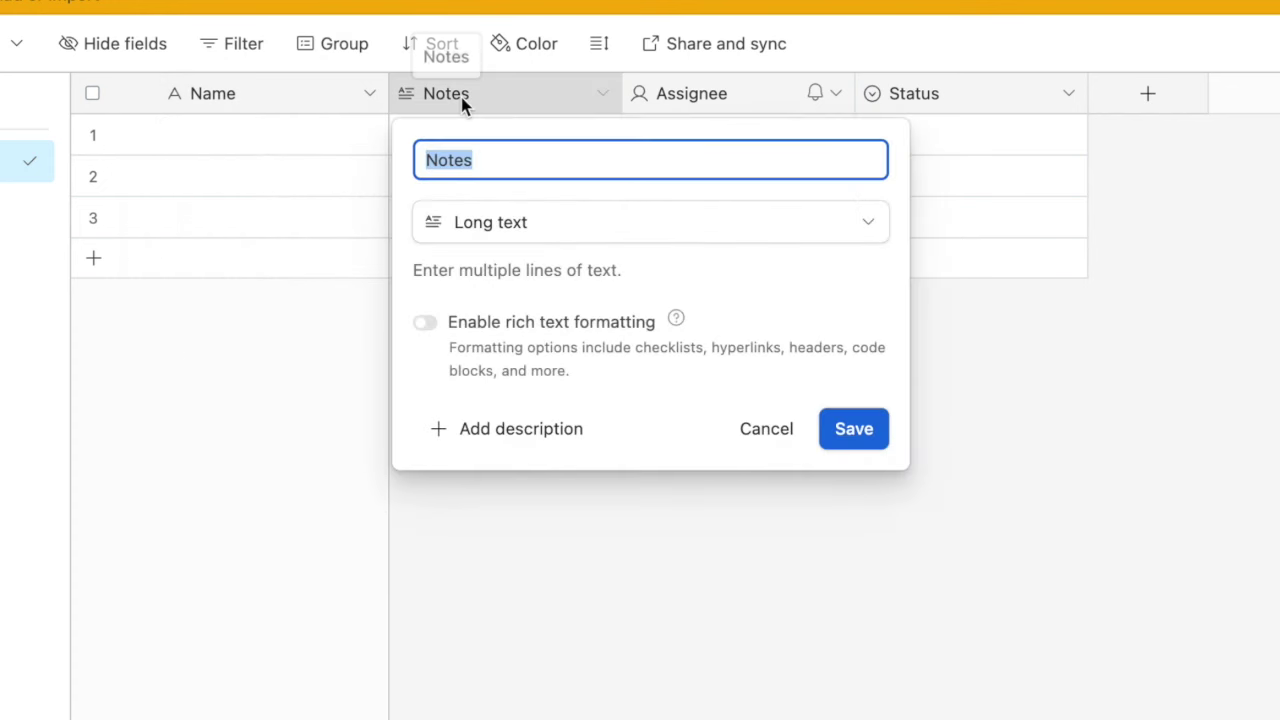
{"action": "type", "text": "Brand"}
{"action": "left_click", "coordinate": [557, 222]}
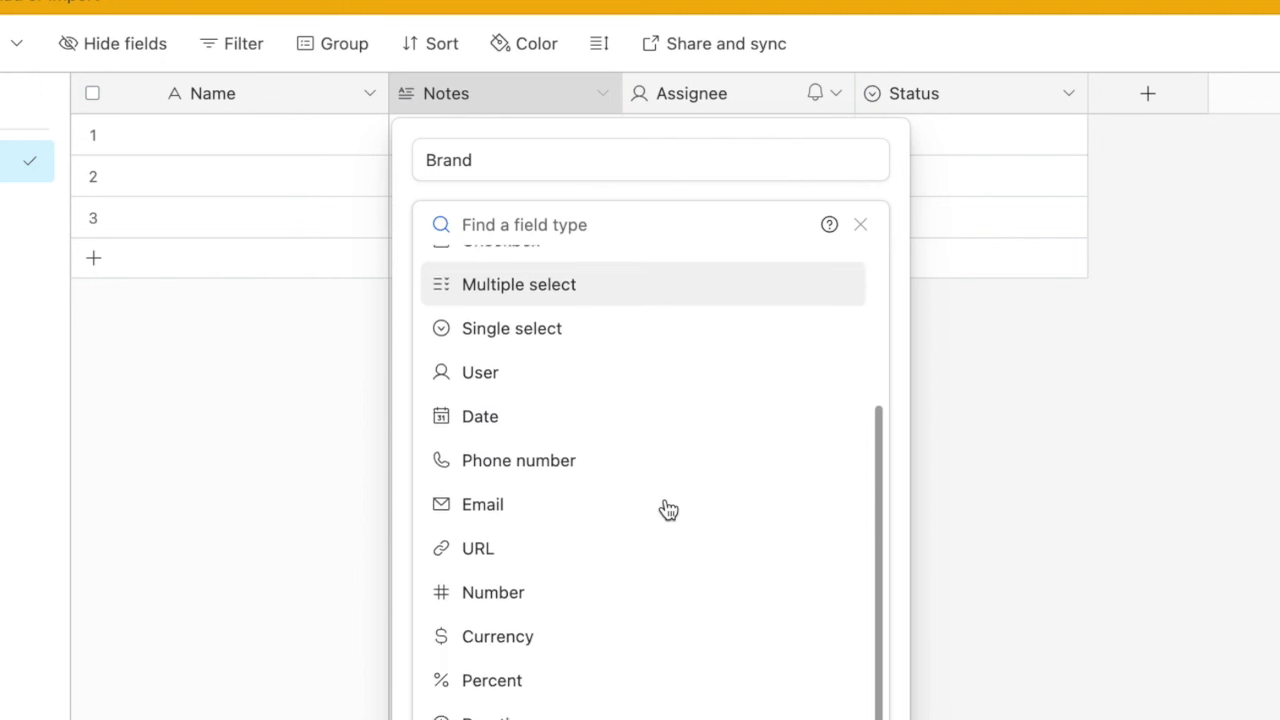
{"action": "scroll", "coordinate": [663, 509], "scroll_direction": "down", "scroll_amount": 2}
{"action": "scroll", "coordinate": [663, 509], "scroll_direction": "up", "scroll_amount": 3}
{"action": "left_click", "coordinate": [543, 546]}
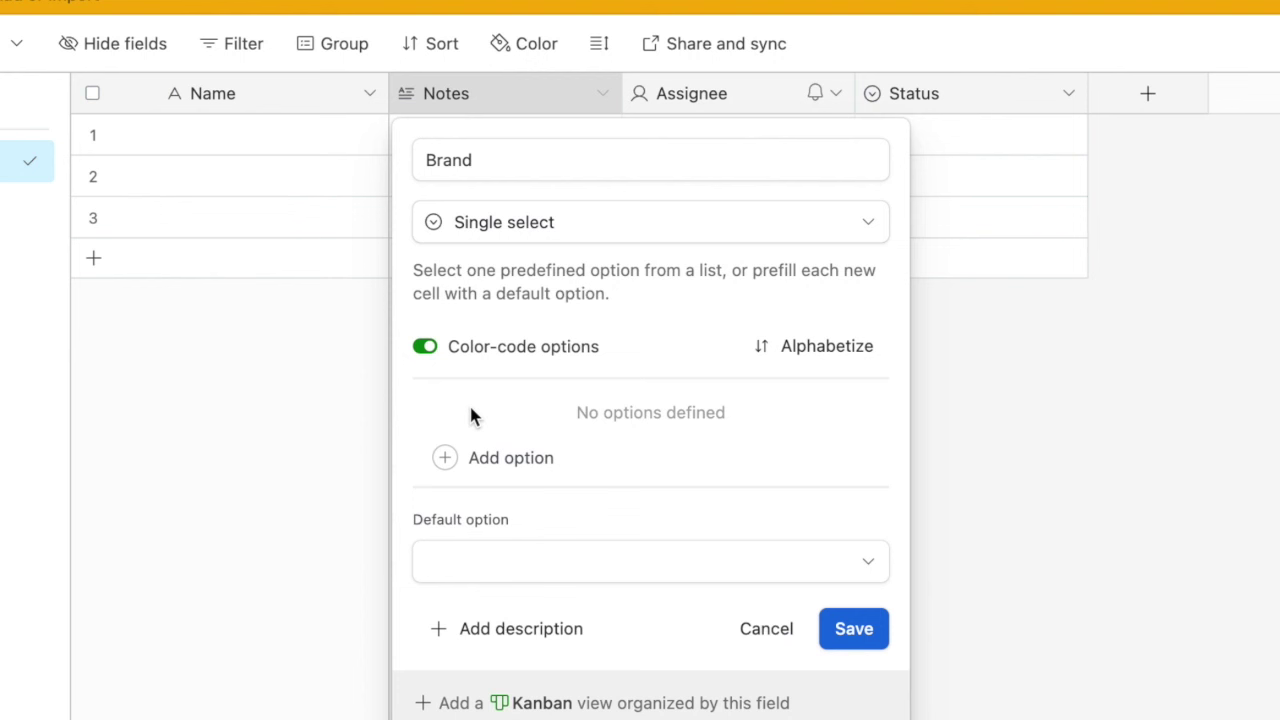
- Add Lamy and Faber-Castell as Brand options and save the field
{"action": "left_click", "coordinate": [510, 457]}
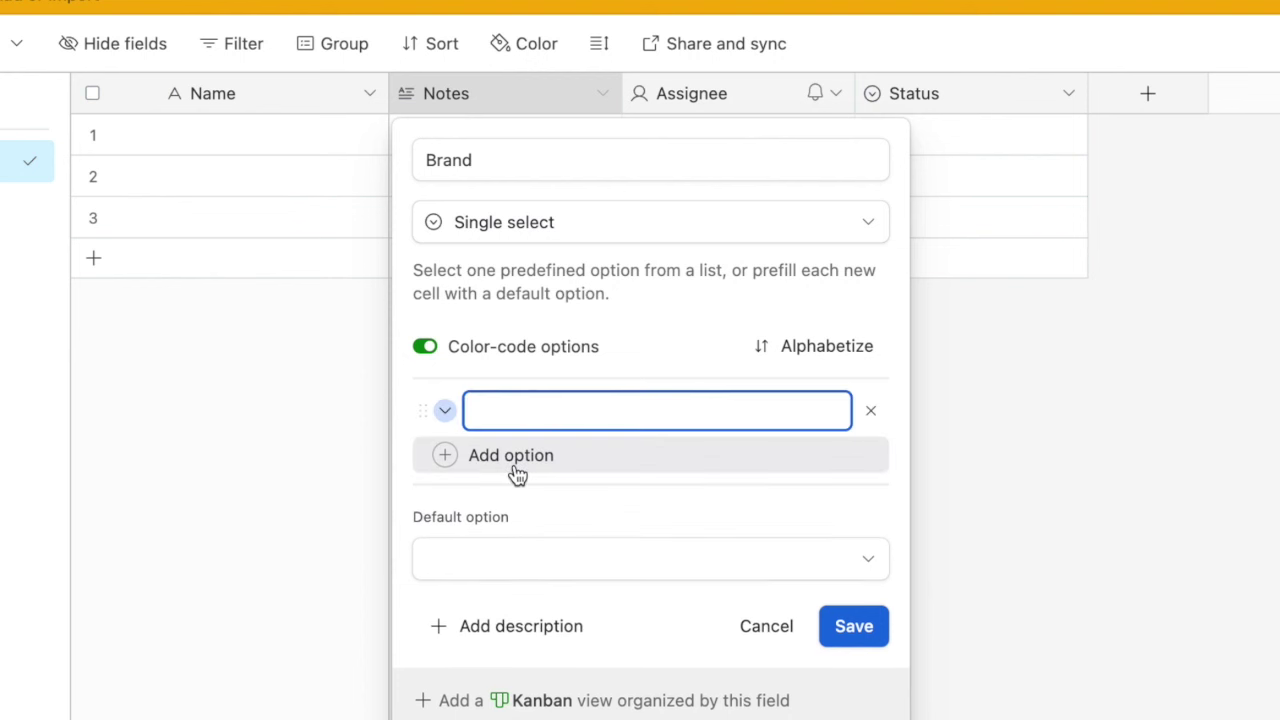
{"action": "type", "text": "Lamy"}
{"action": "key", "text": "Return"}
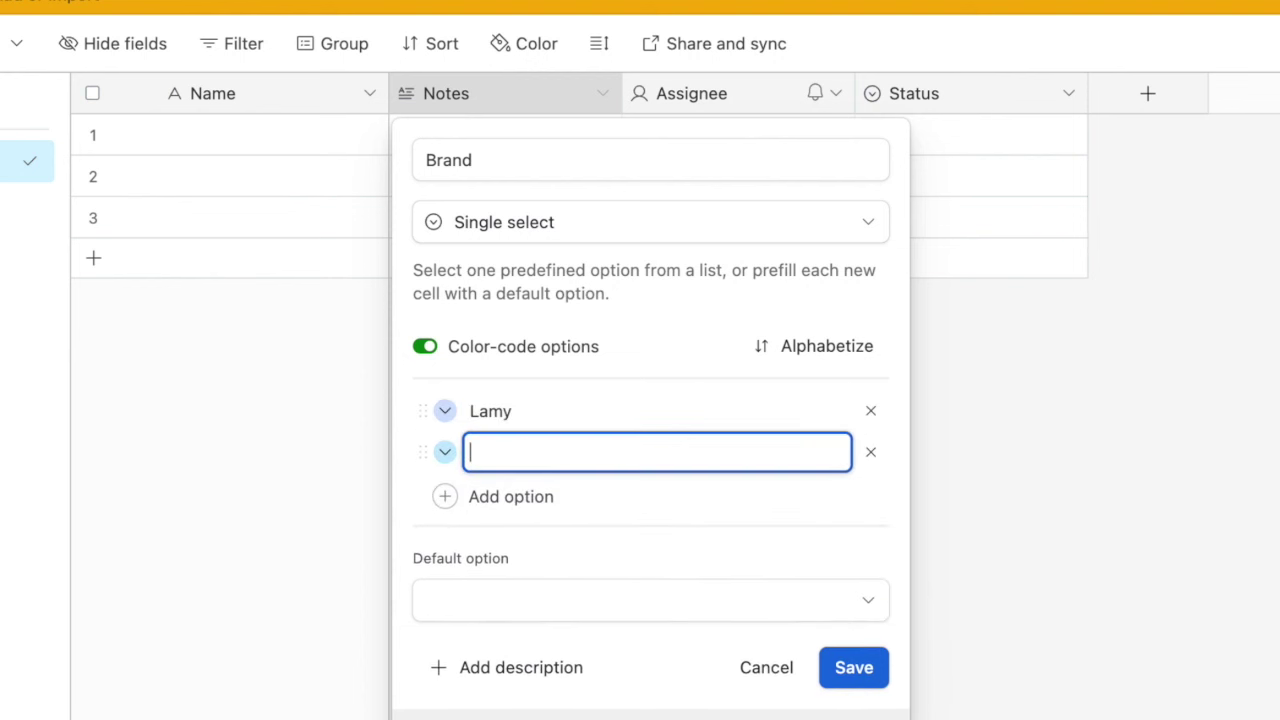
{"action": "type", "text": "Faber-Castell"}
{"action": "key", "text": "Return"}
{"action": "left_click", "coordinate": [855, 706]}
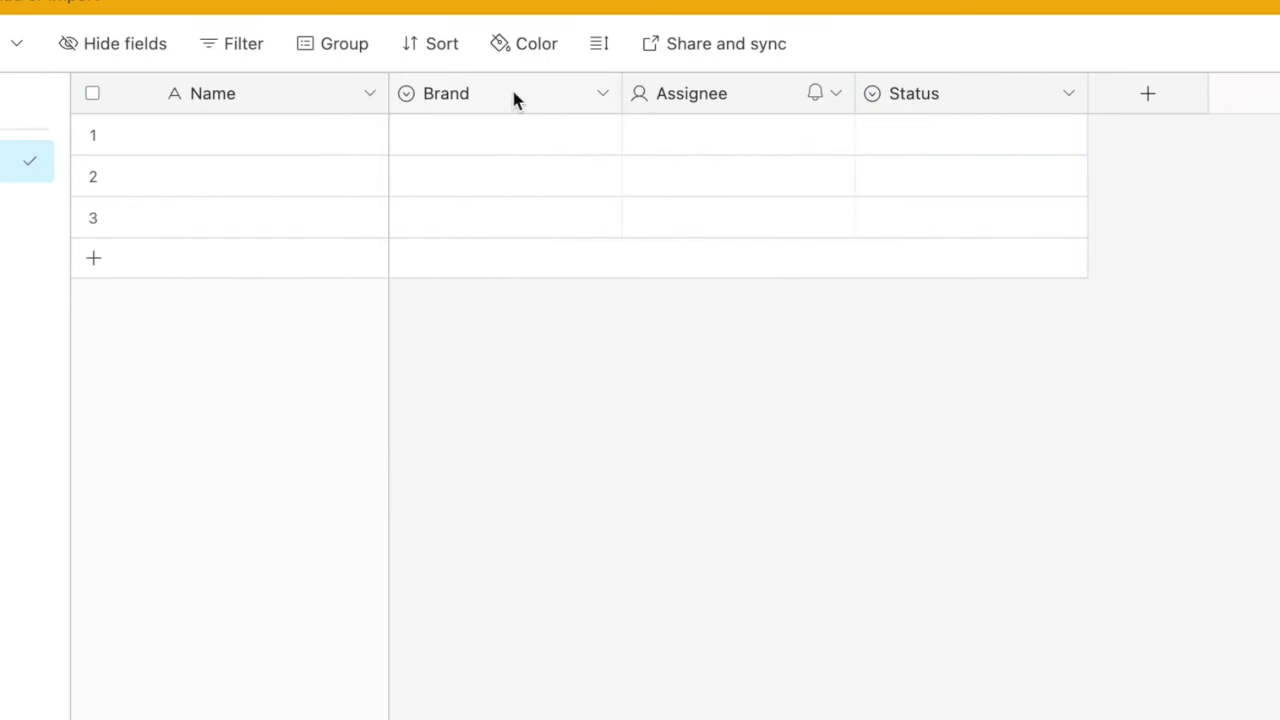
{"action": "double_click", "coordinate": [755, 97]}
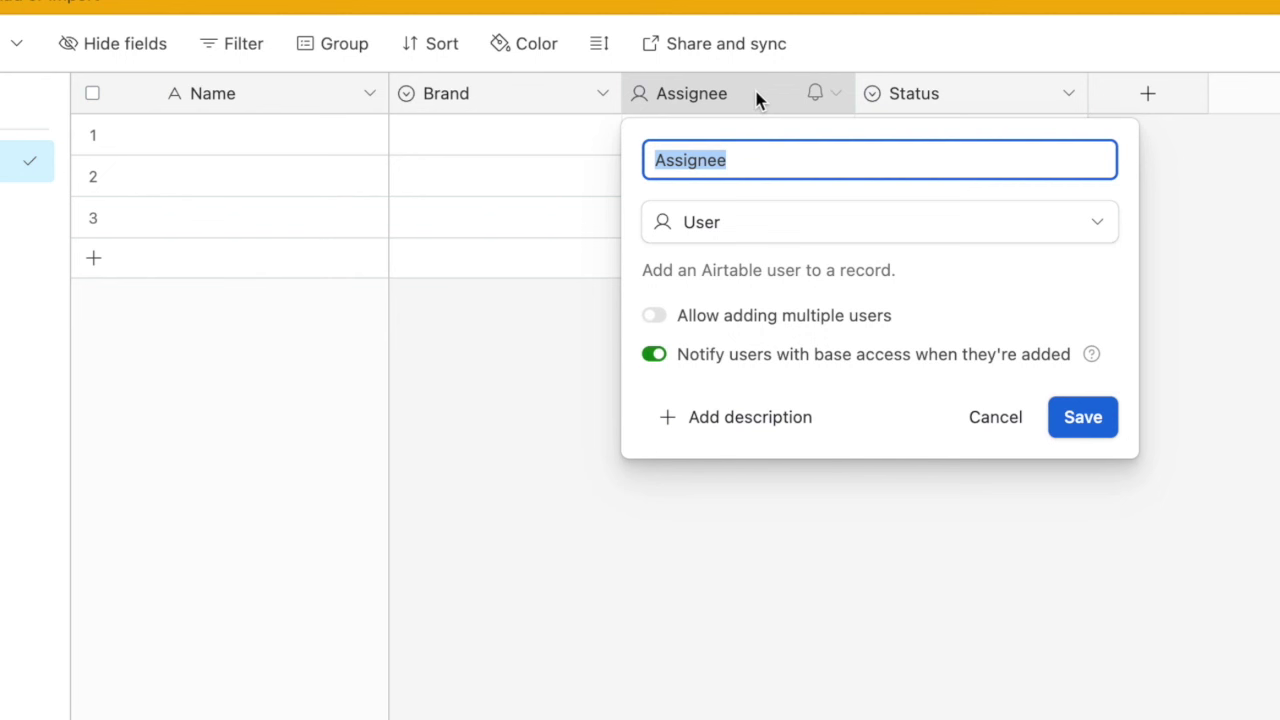
- Rename the Assignee field to Nib Size as a single-select field
{"action": "type", "text": "Nib Size"}
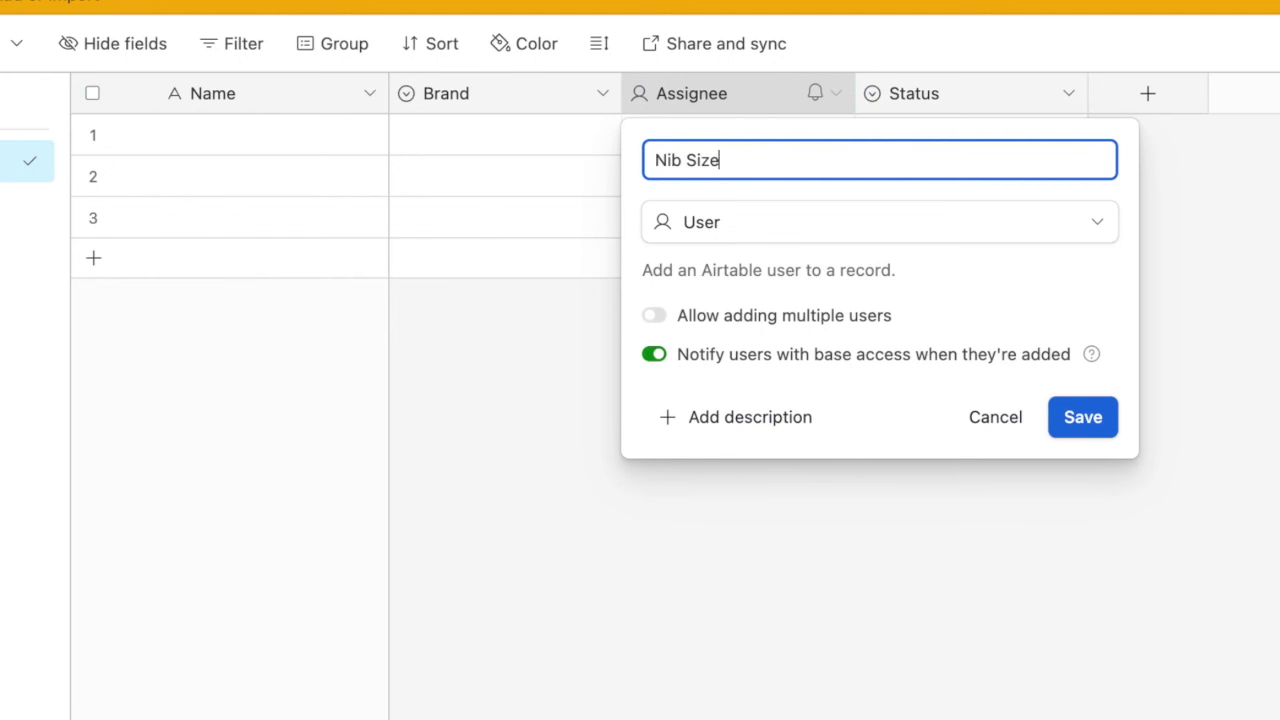
{"action": "left_click", "coordinate": [766, 222]}
{"action": "left_click", "coordinate": [750, 538]}
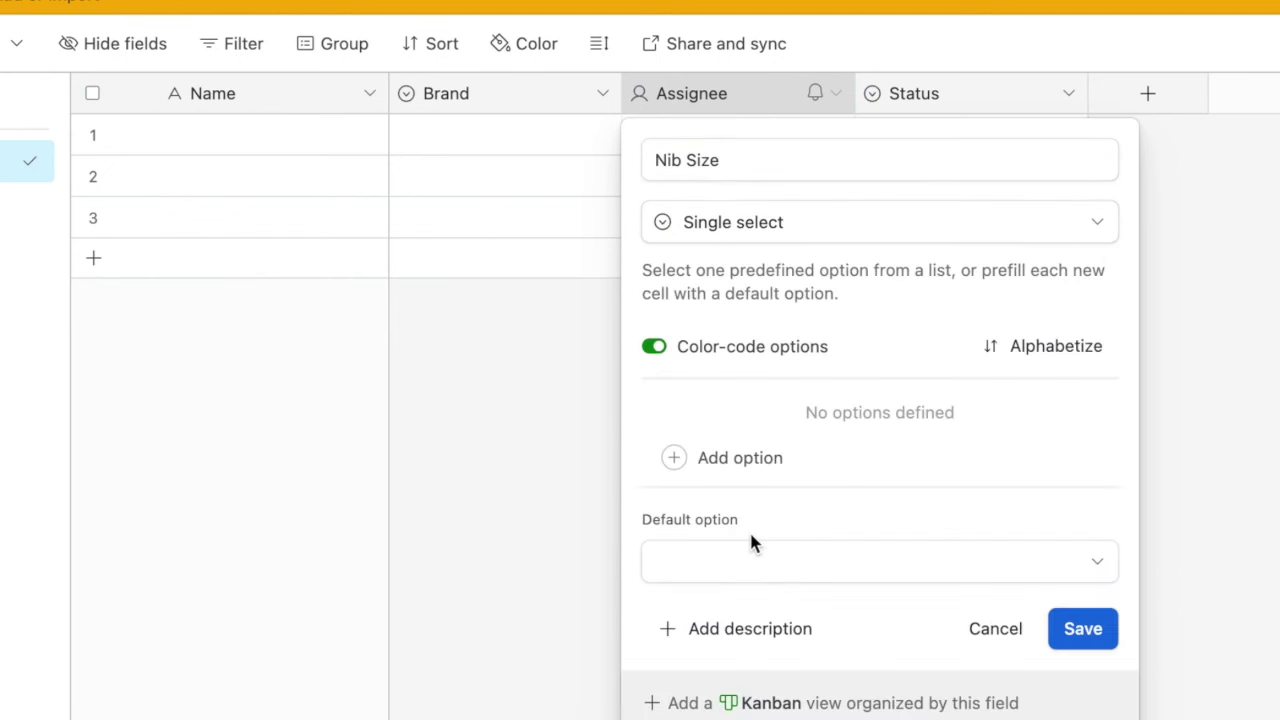
- Add nib size options EF, F, M, Broad and Stub, dropping the empty leftover option
{"action": "left_click", "coordinate": [752, 468]}
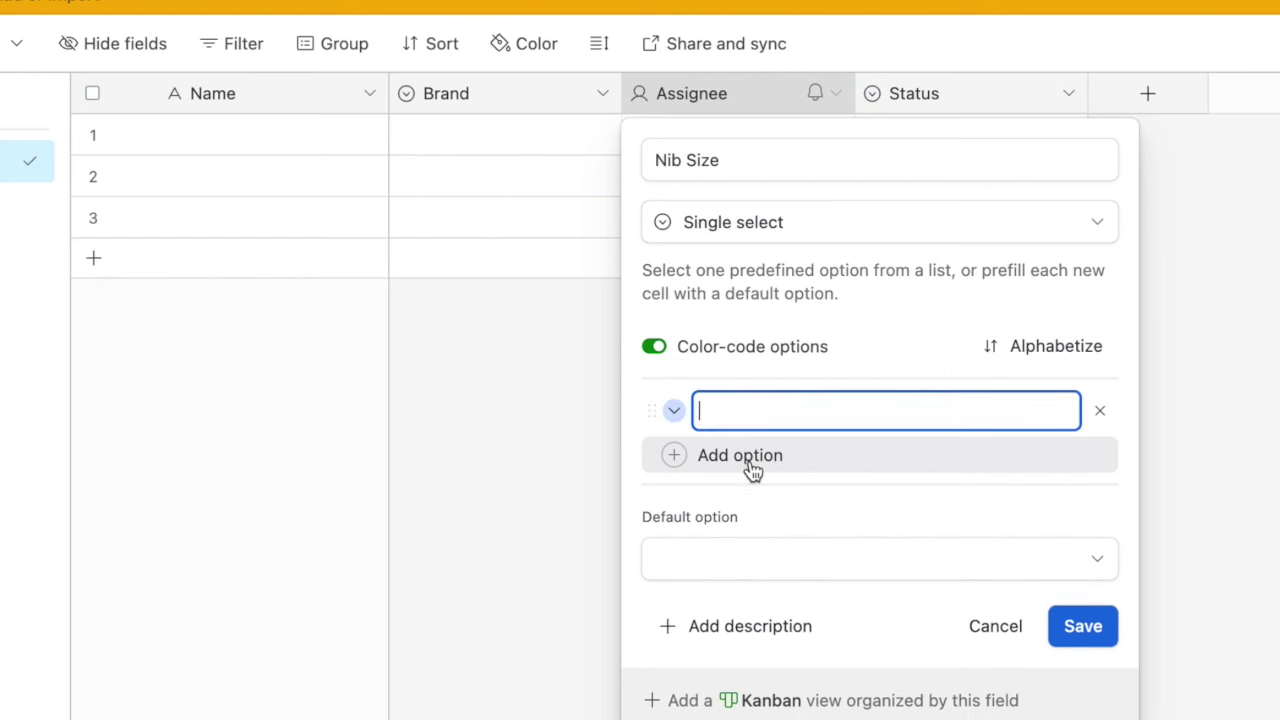
{"action": "type", "text": "EF"}
{"action": "key", "text": "Return"}
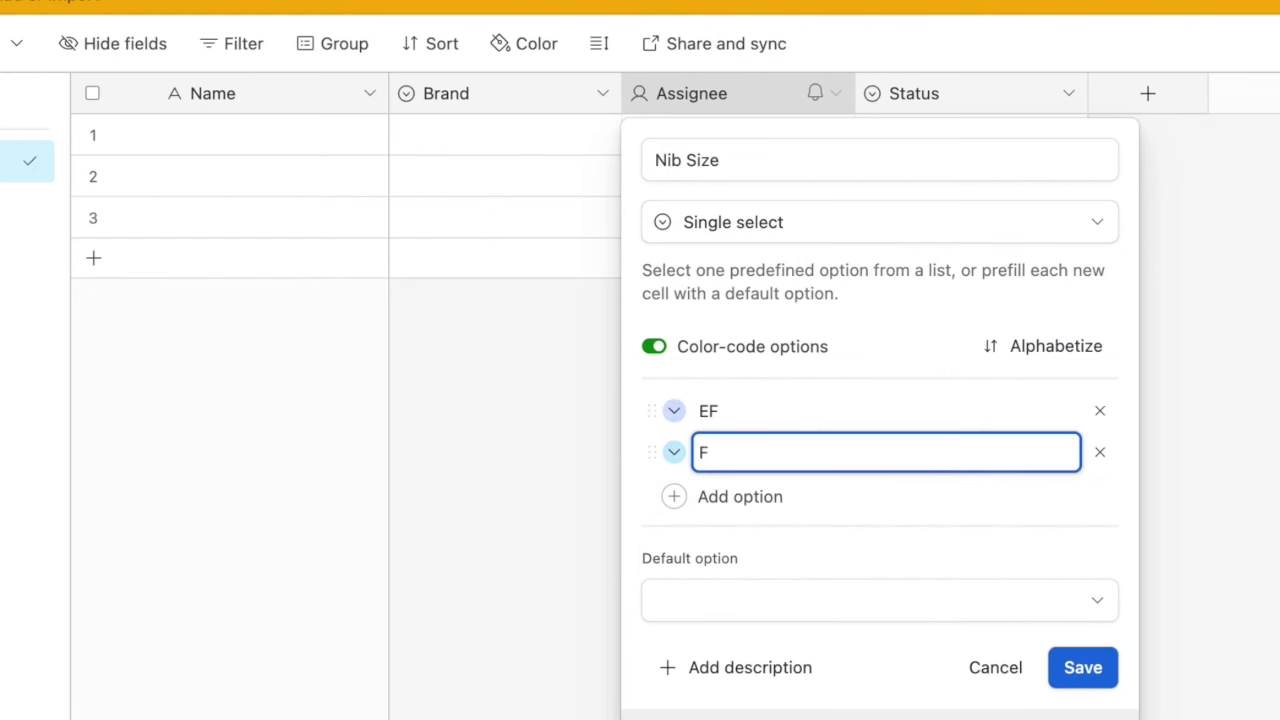
{"action": "type", "text": "F"}
{"action": "key", "text": "Return"}
{"action": "type", "text": "M"}
{"action": "key", "text": "Return"}
{"action": "type", "text": "Broad"}
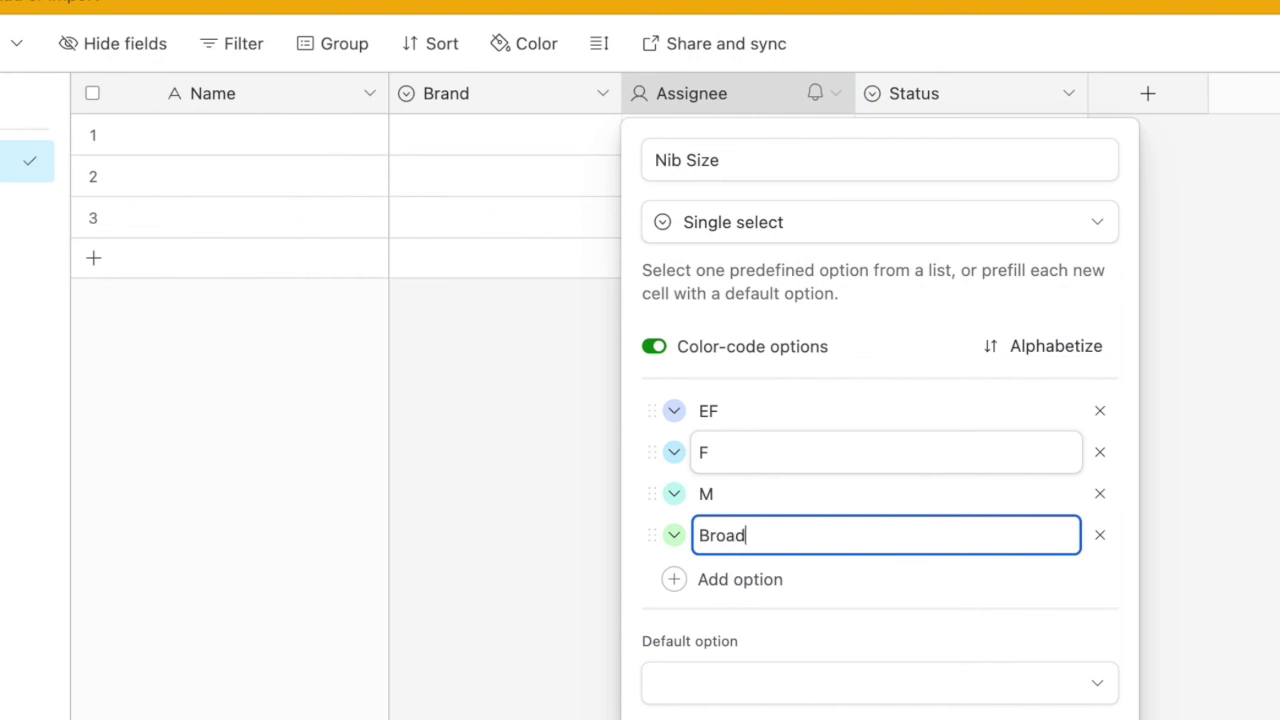
{"action": "key", "text": "Return"}
{"action": "type", "text": "Stub"}
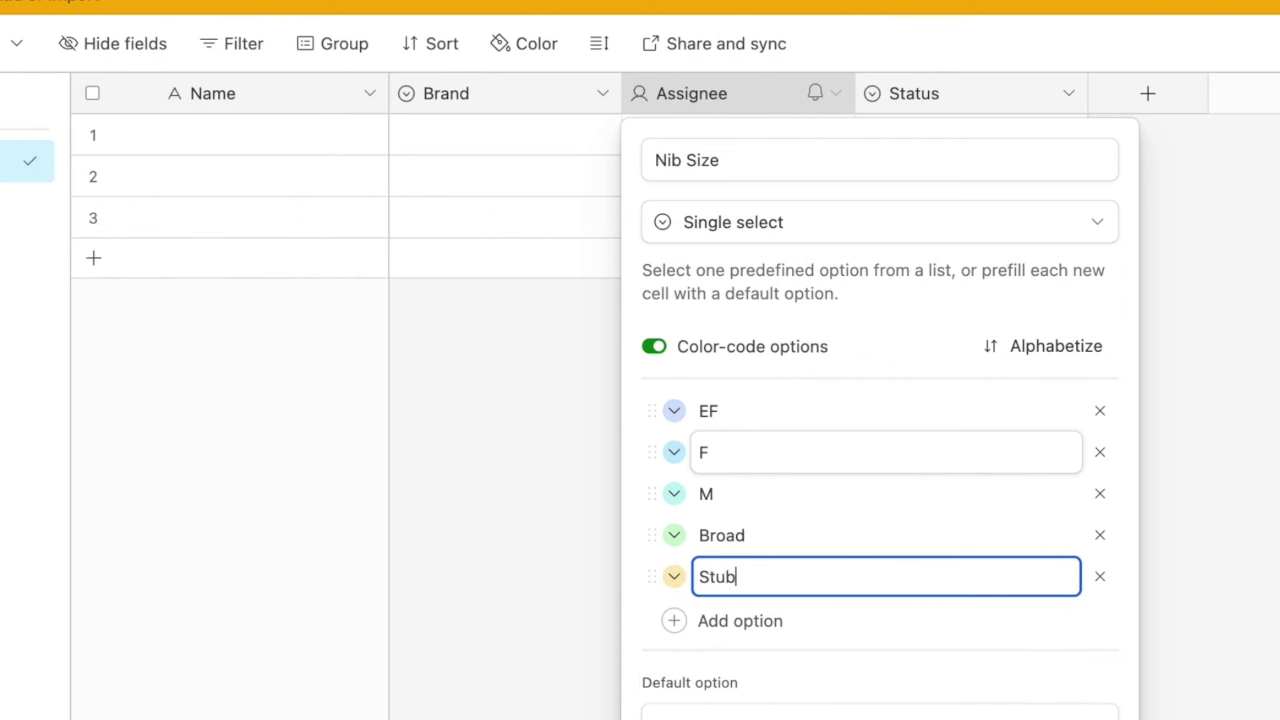
{"action": "key", "text": "Return"}
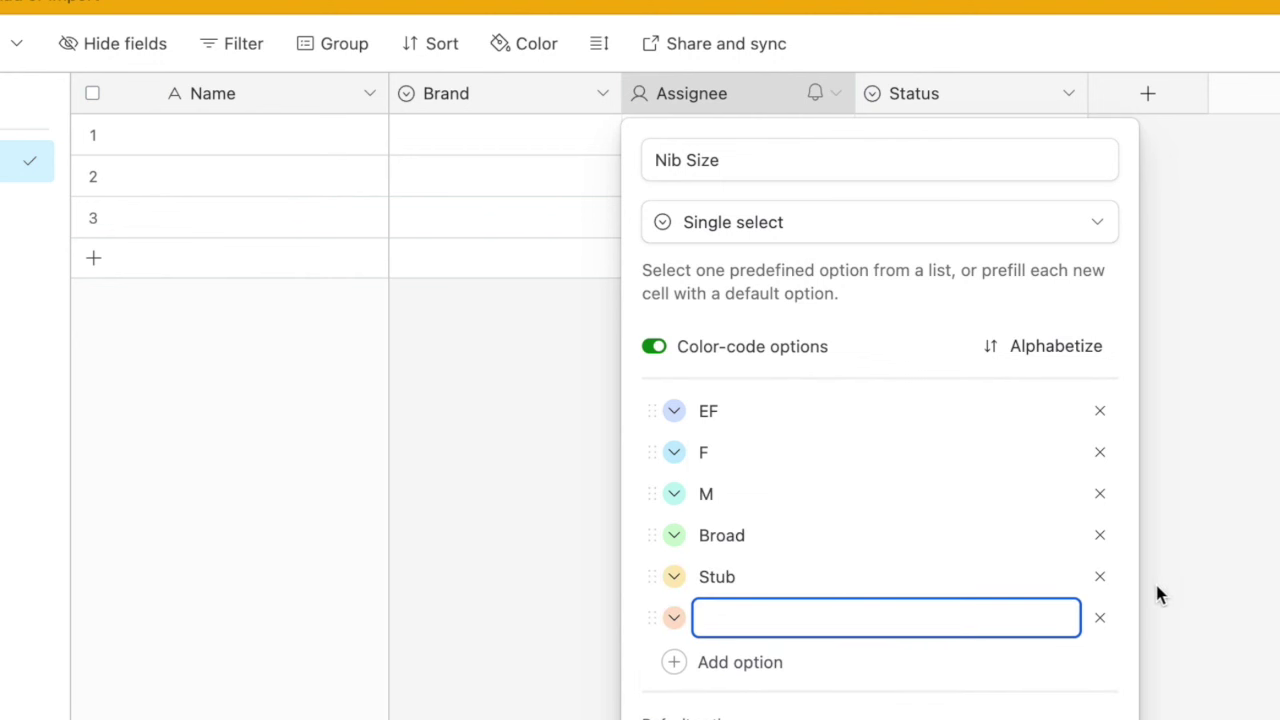
{"action": "left_click", "coordinate": [1100, 618]}
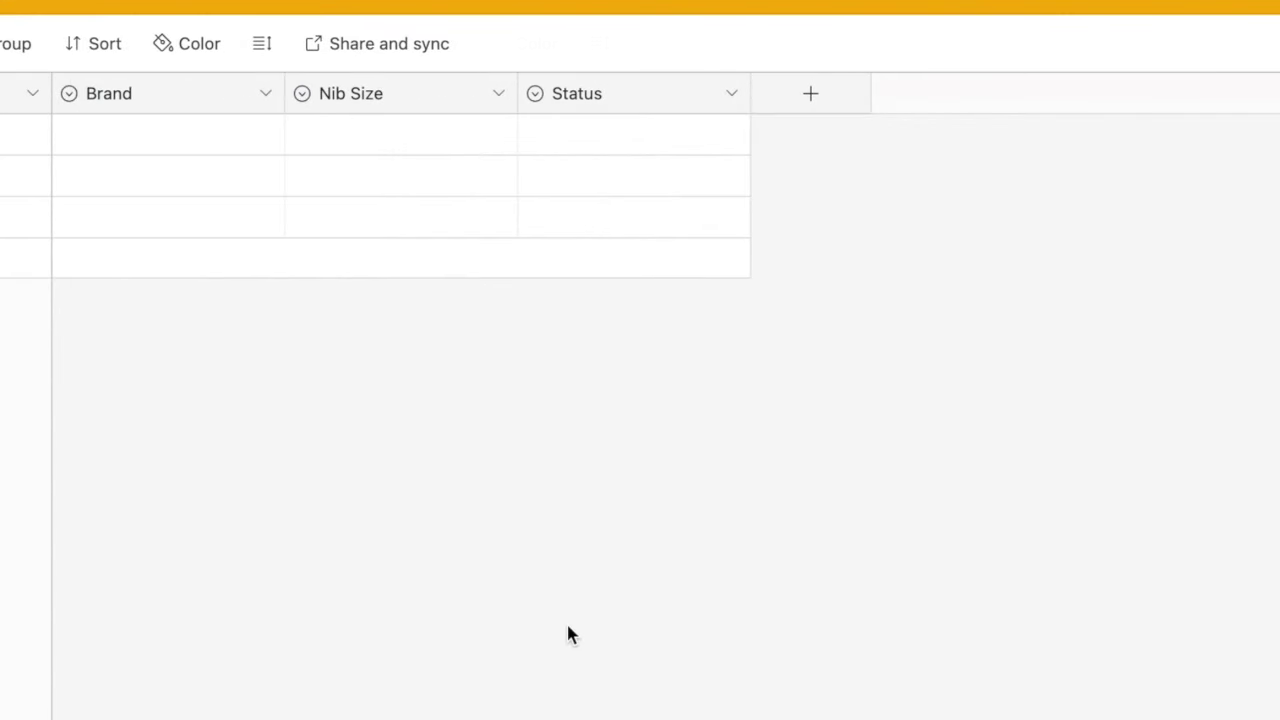
- Turn the Status field into a Photo attachment field
{"action": "left_click", "coordinate": [603, 93]}
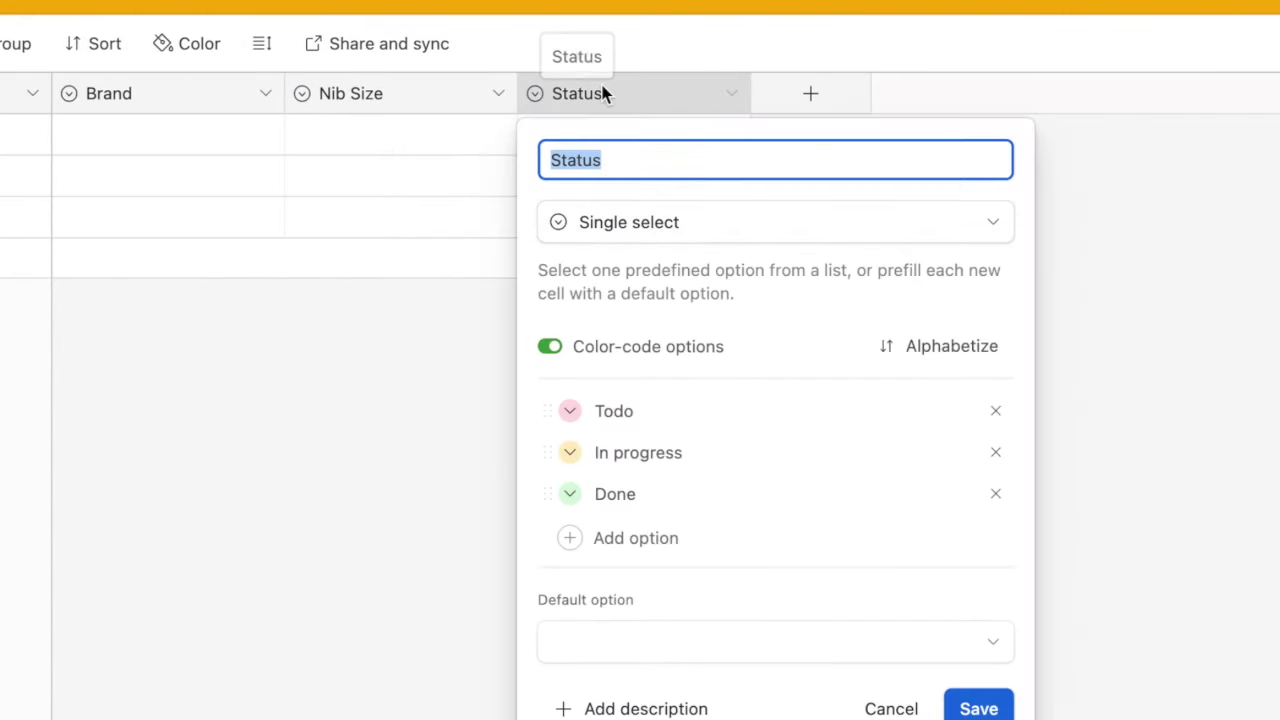
{"action": "type", "text": "Photo"}
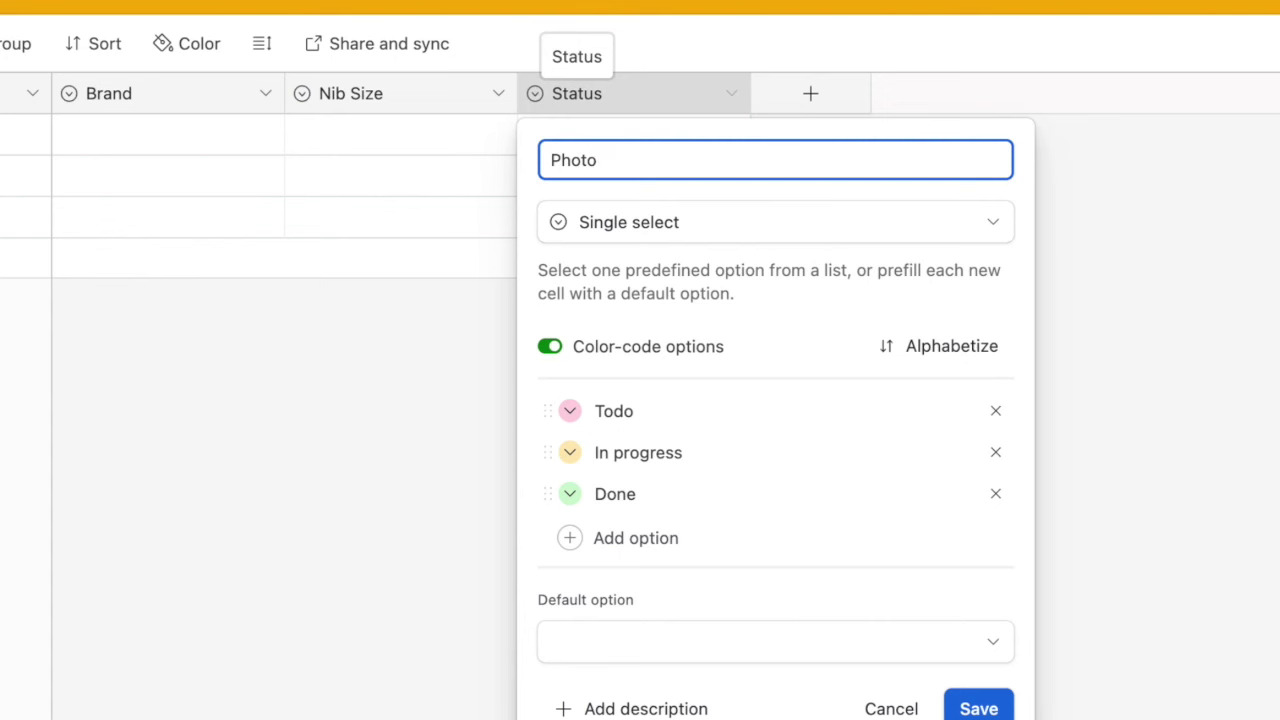
{"action": "left_click", "coordinate": [683, 230]}
{"action": "left_click", "coordinate": [643, 421]}
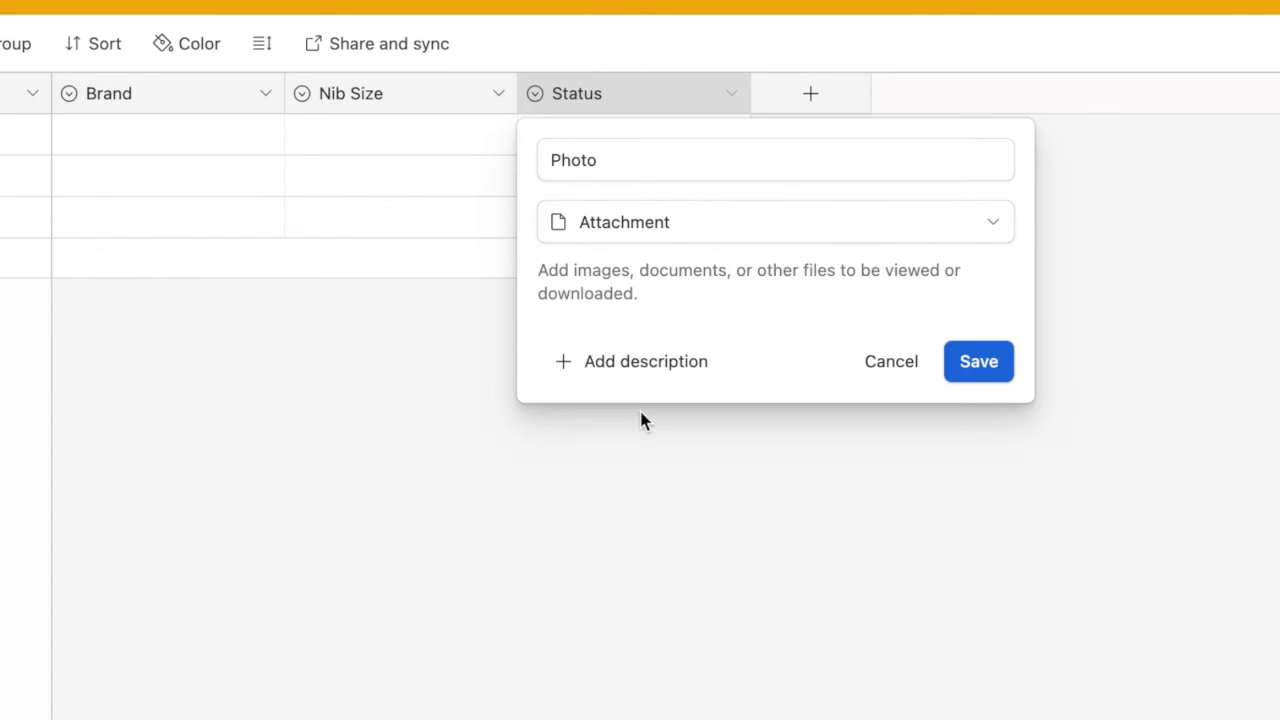
{"action": "left_click", "coordinate": [977, 365]}
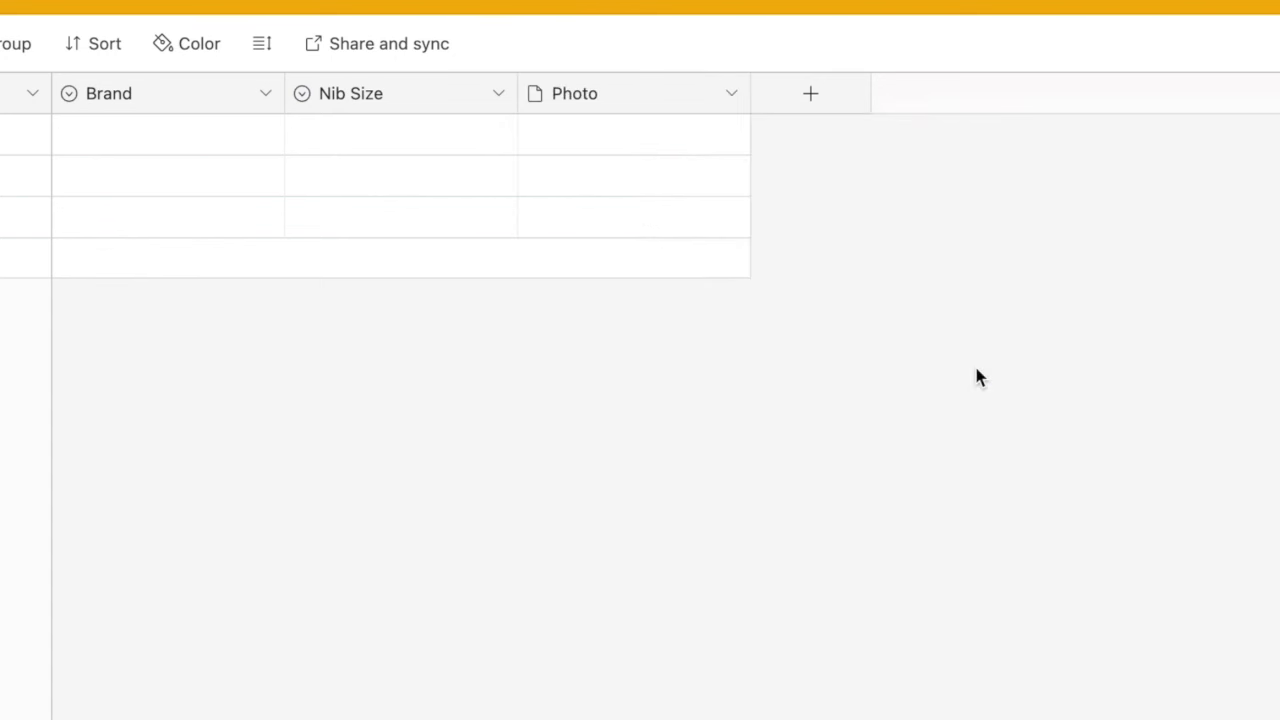
- Add a single line text field named Color / Description
{"action": "left_click", "coordinate": [815, 91]}
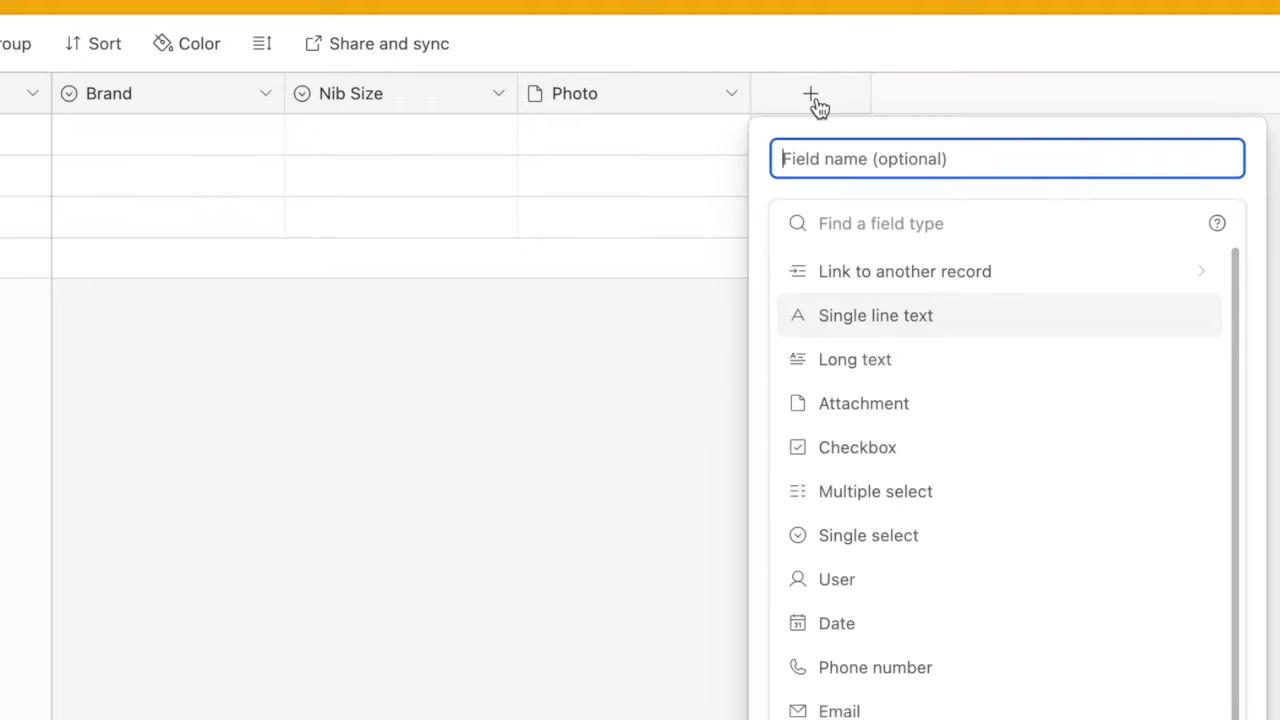
{"action": "type", "text": "Color"}
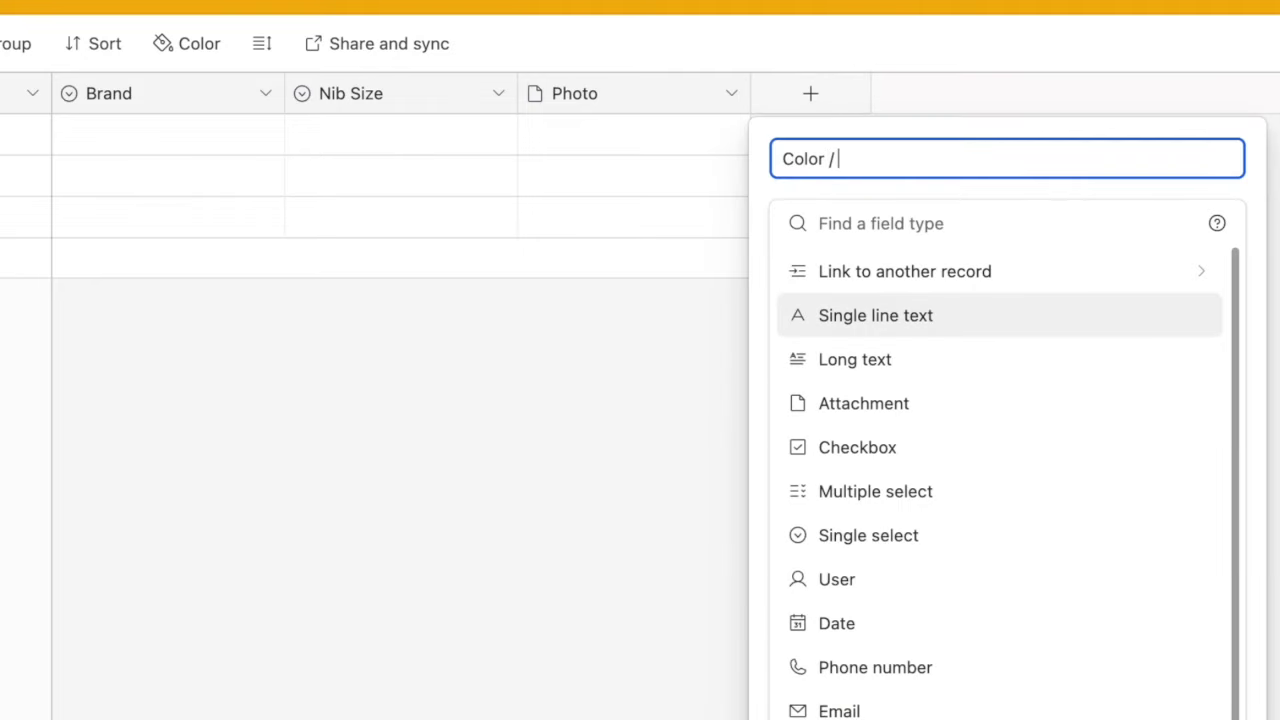
{"action": "type", "text": " / Description"}
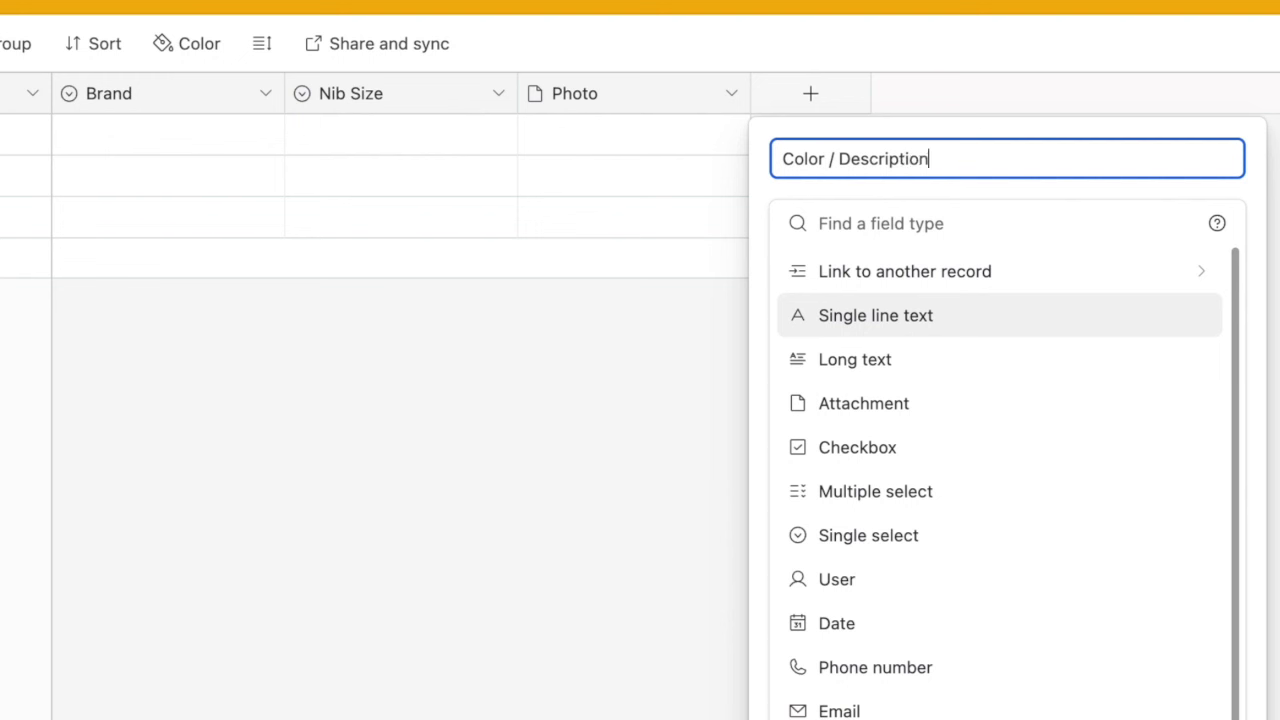
{"action": "left_click", "coordinate": [872, 322]}
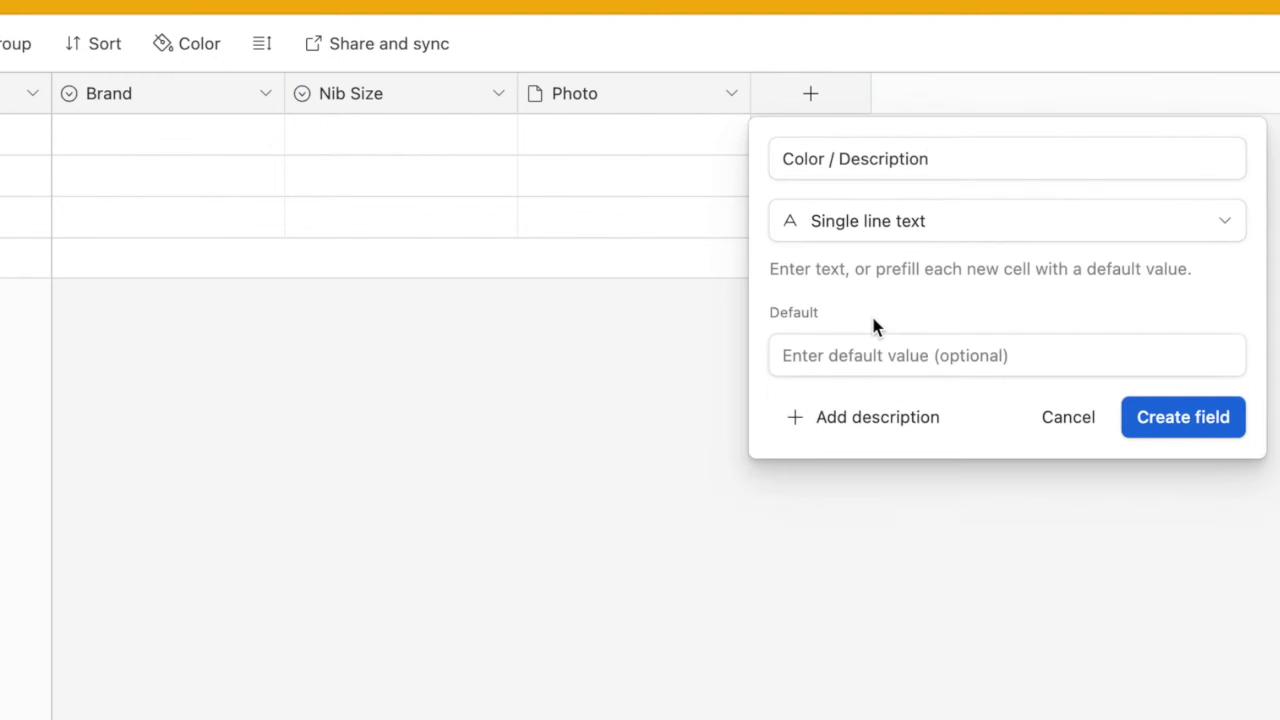
{"action": "left_click", "coordinate": [1170, 428]}
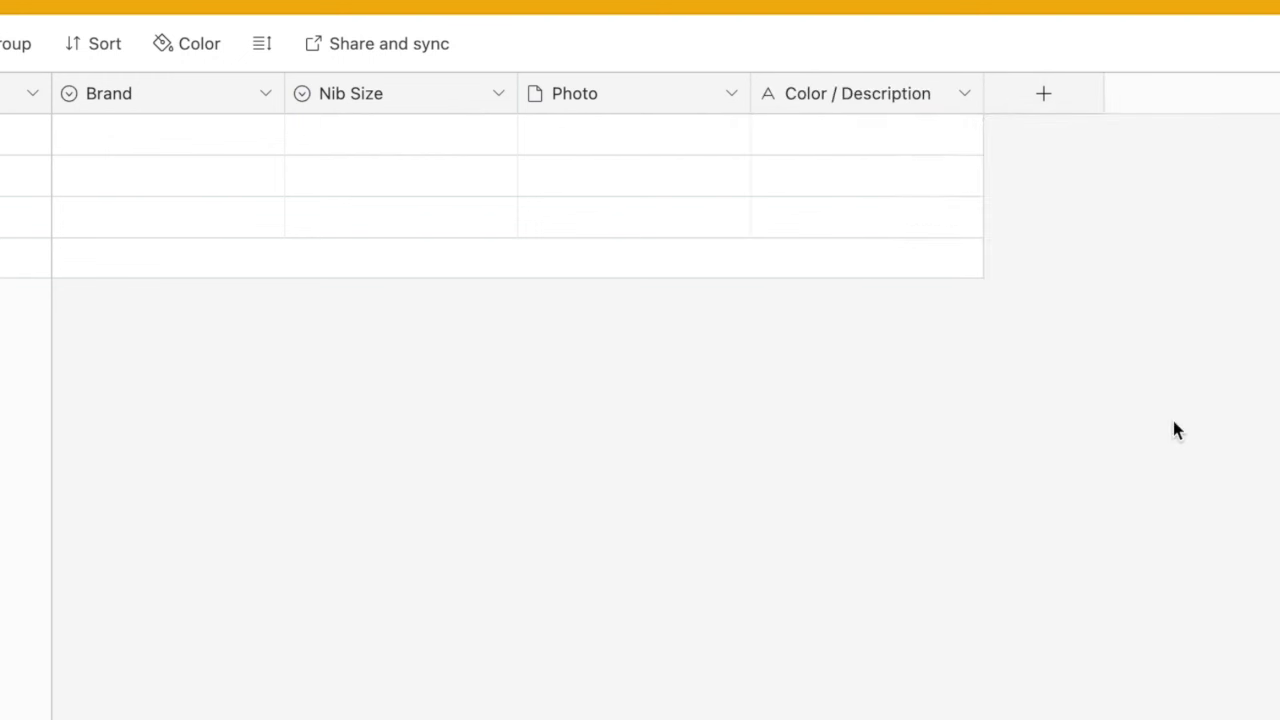
- Add a single-select field named Purchased From
{"action": "left_click", "coordinate": [1046, 100]}
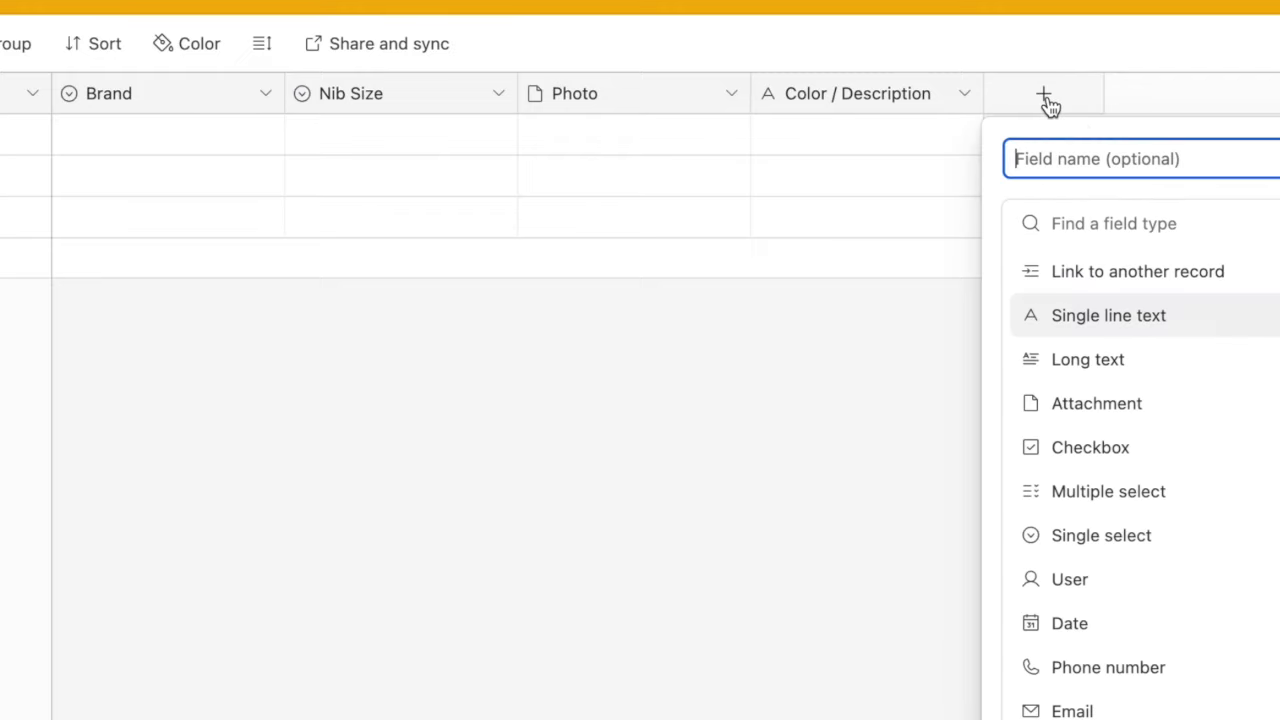
{"action": "type", "text": "Purchase"}
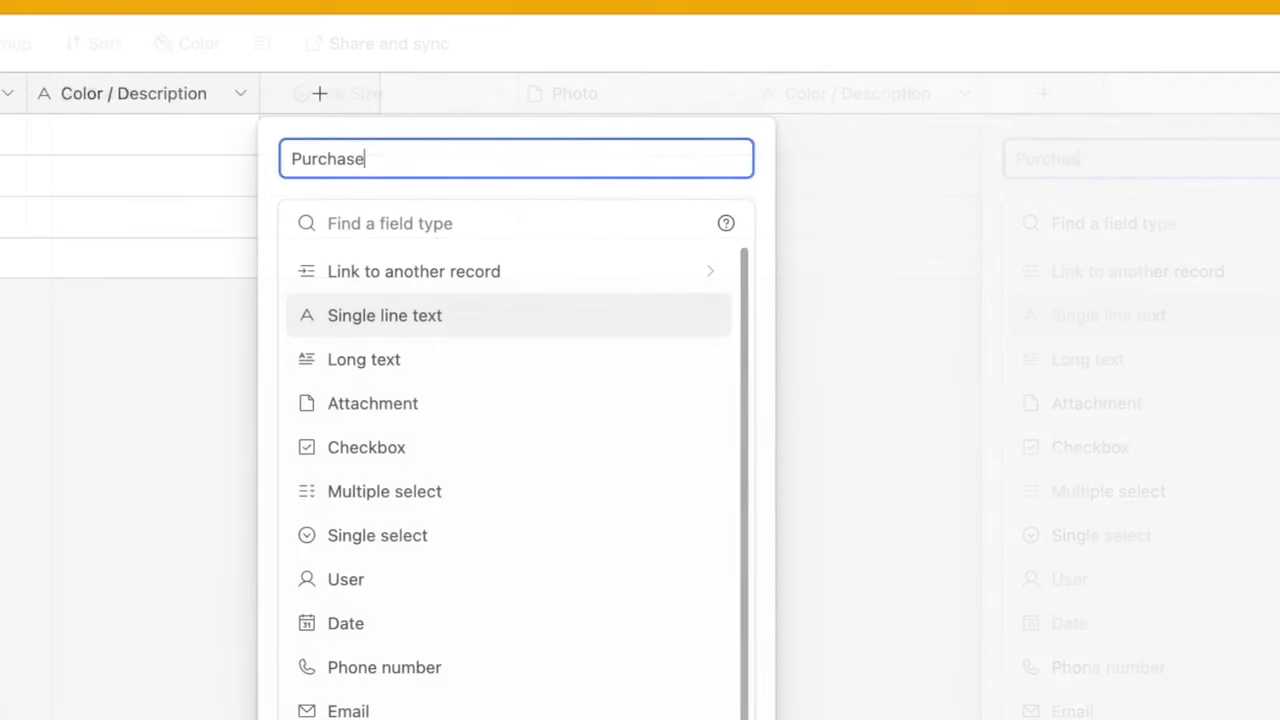
{"action": "type", "text": "d From"}
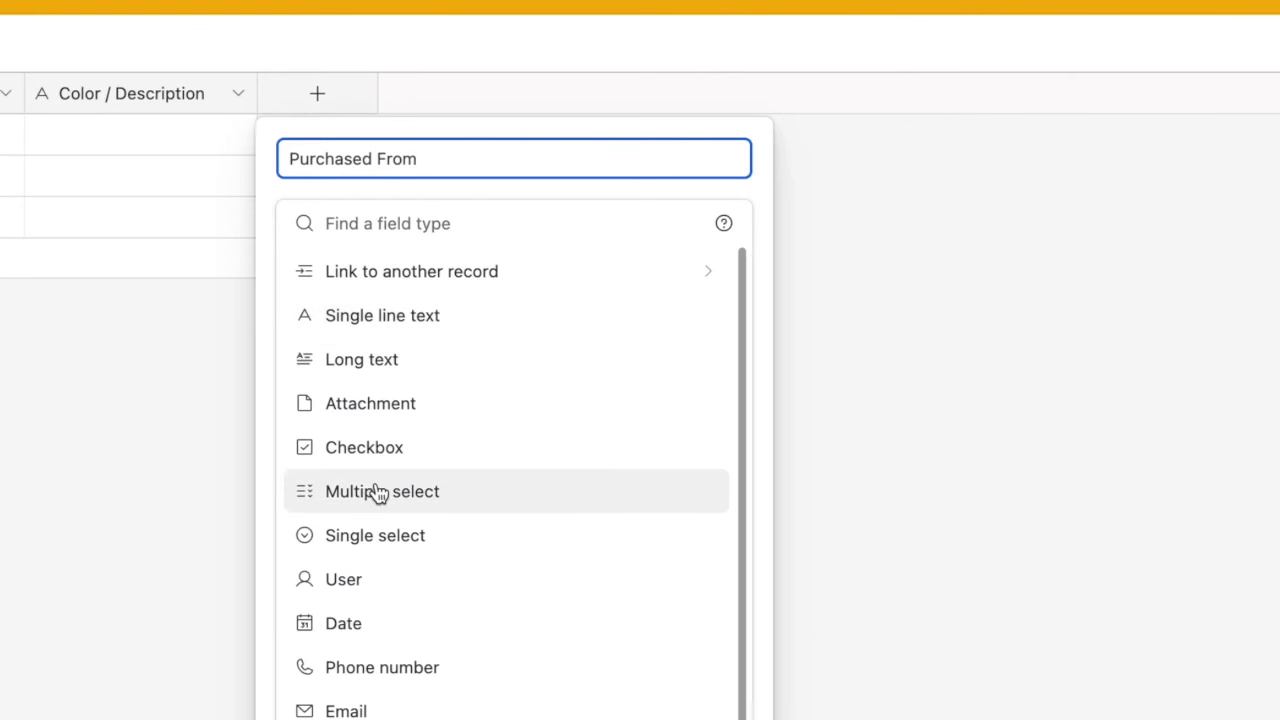
{"action": "left_click", "coordinate": [375, 535]}
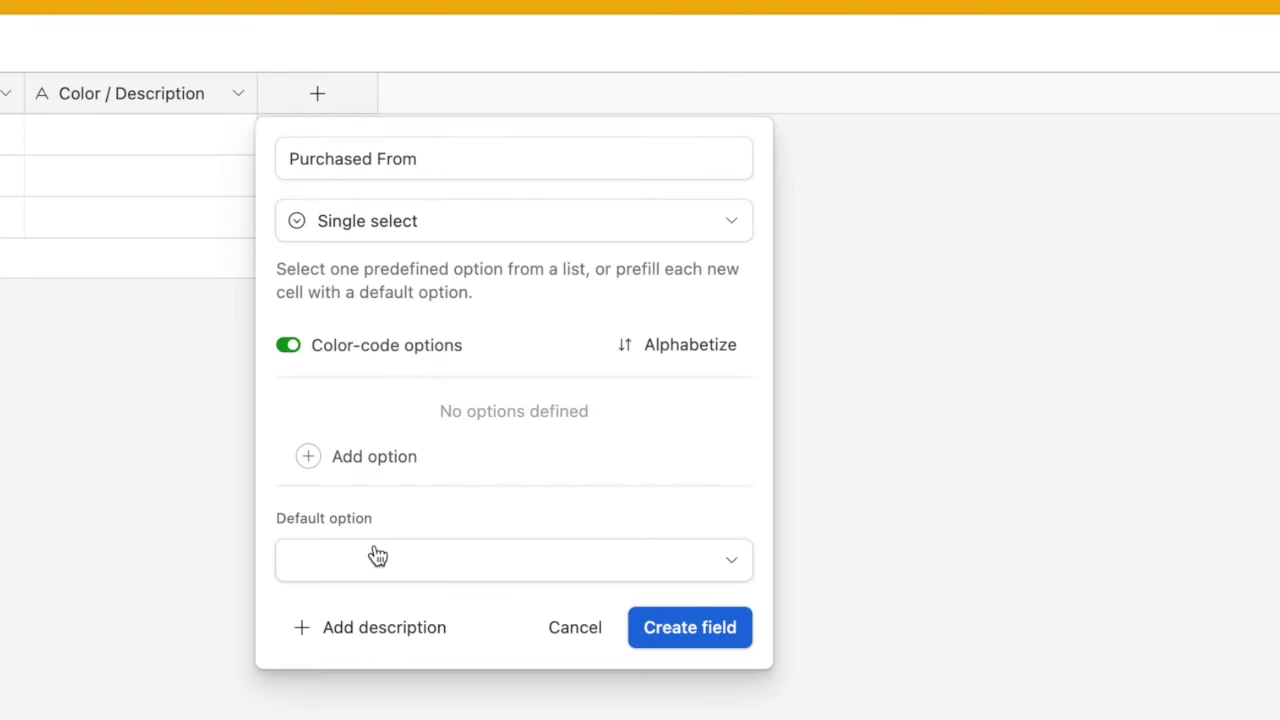
{"action": "left_click", "coordinate": [680, 640]}
- Add a Cost currency field shown in whole dollars ($1 precision)
{"action": "left_click", "coordinate": [541, 104]}
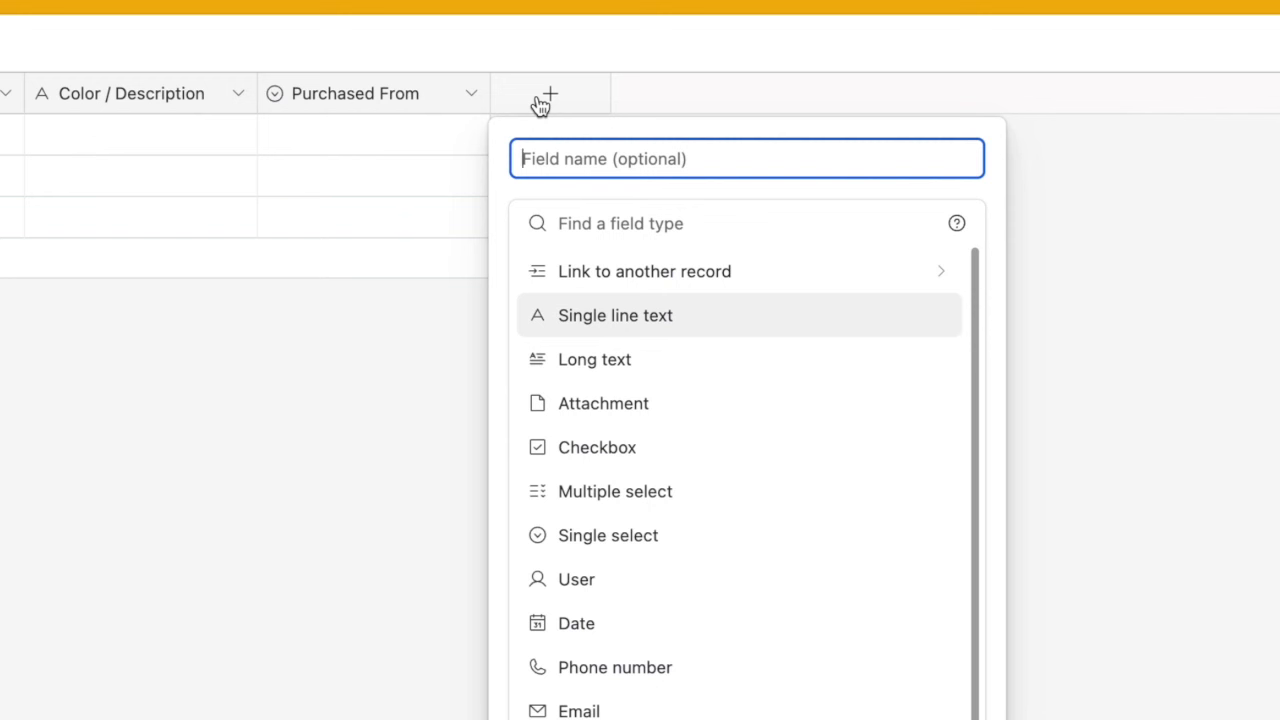
{"action": "type", "text": "Cost"}
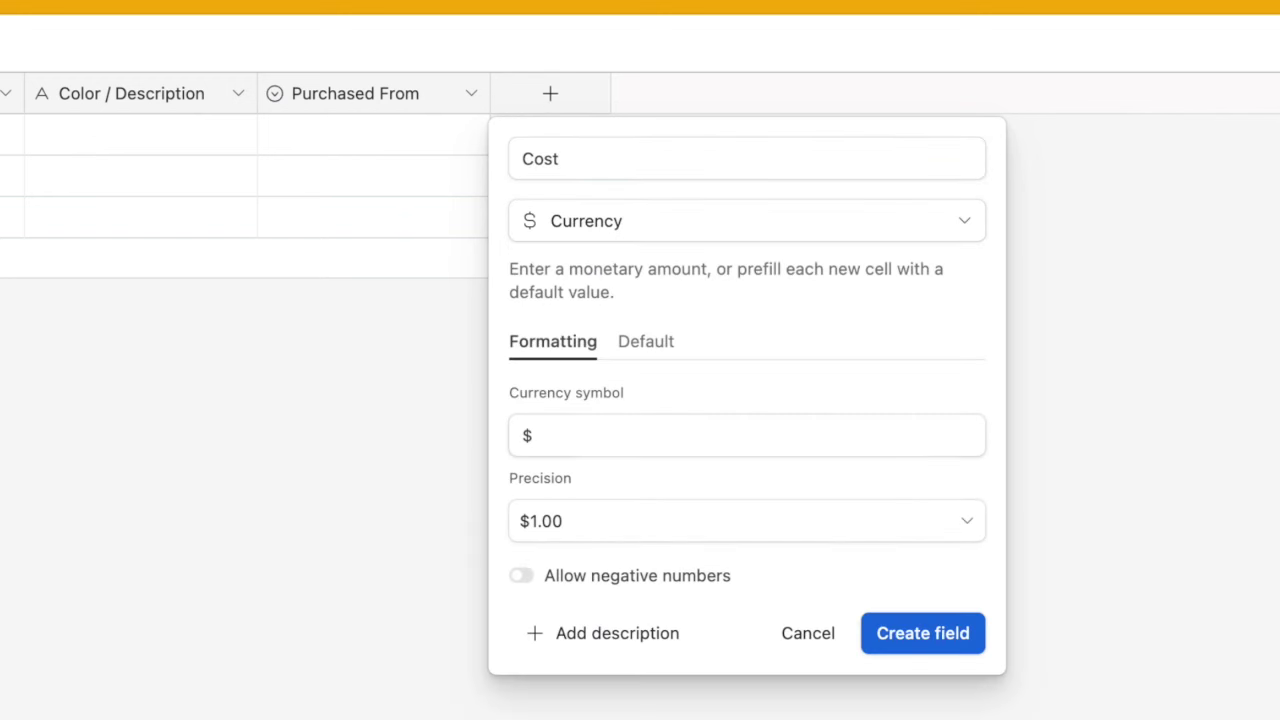
{"action": "left_click", "coordinate": [607, 431]}
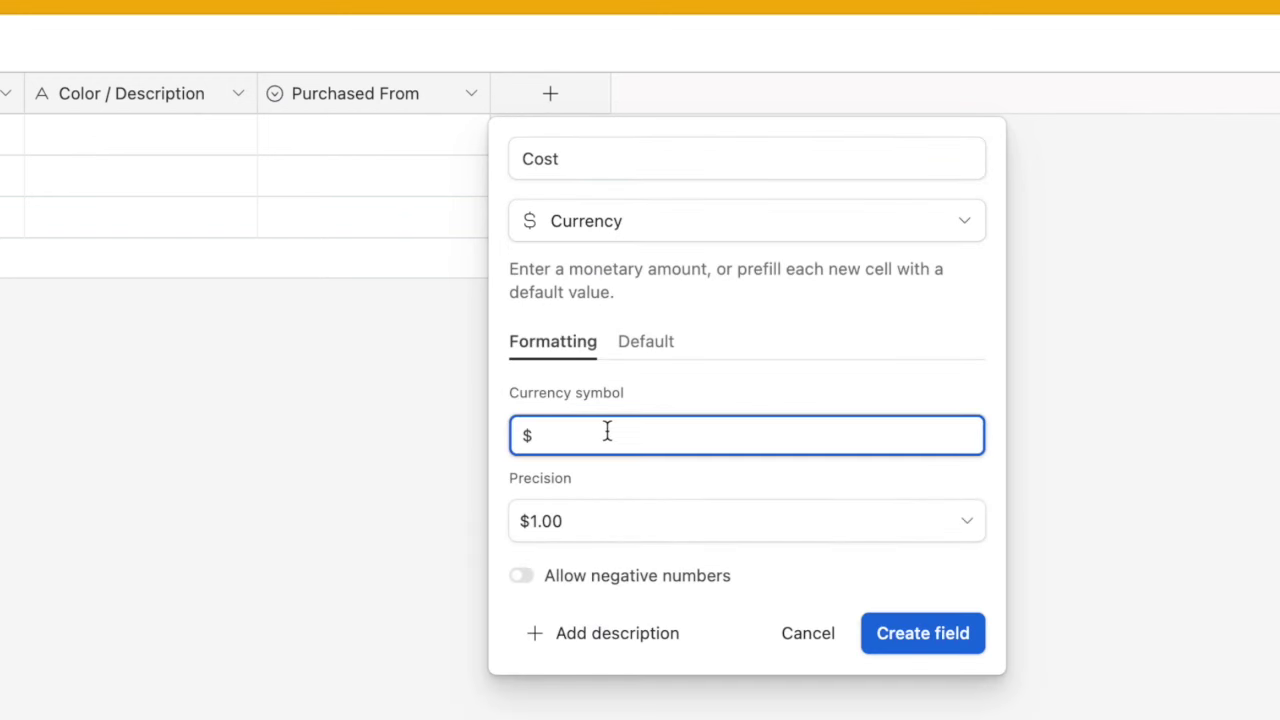
{"action": "left_click", "coordinate": [606, 526]}
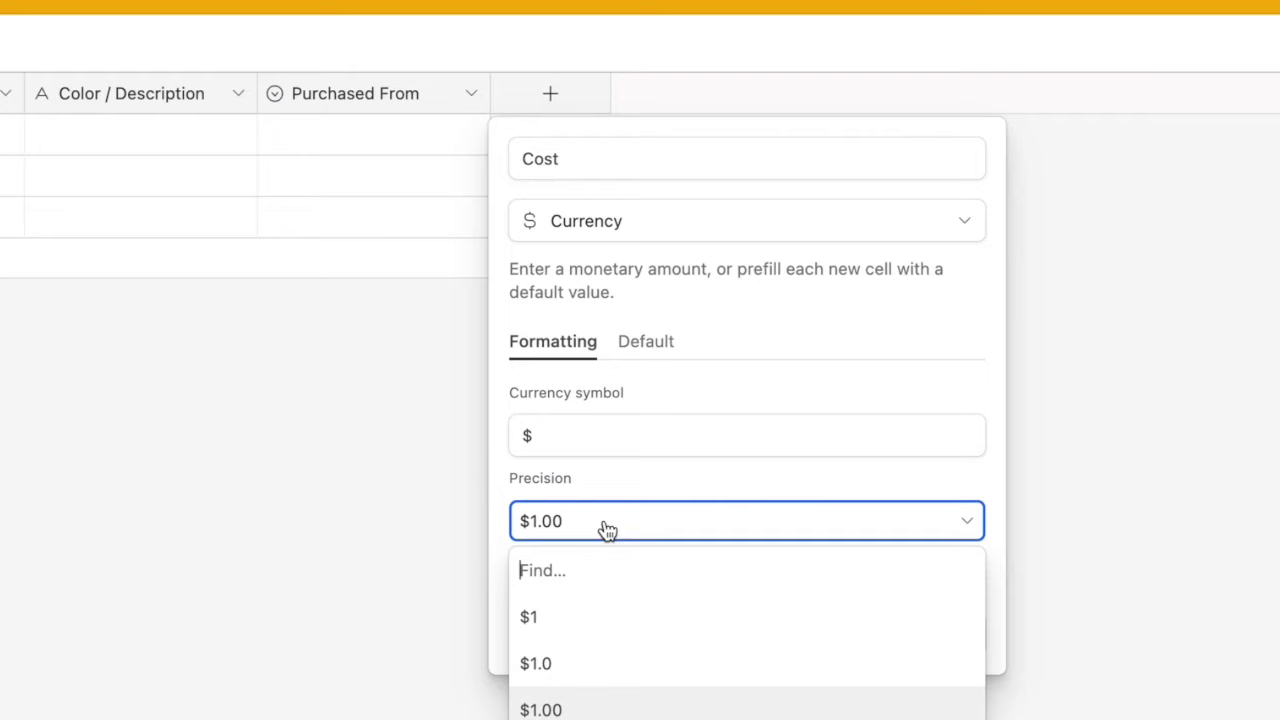
{"action": "left_click", "coordinate": [557, 627]}
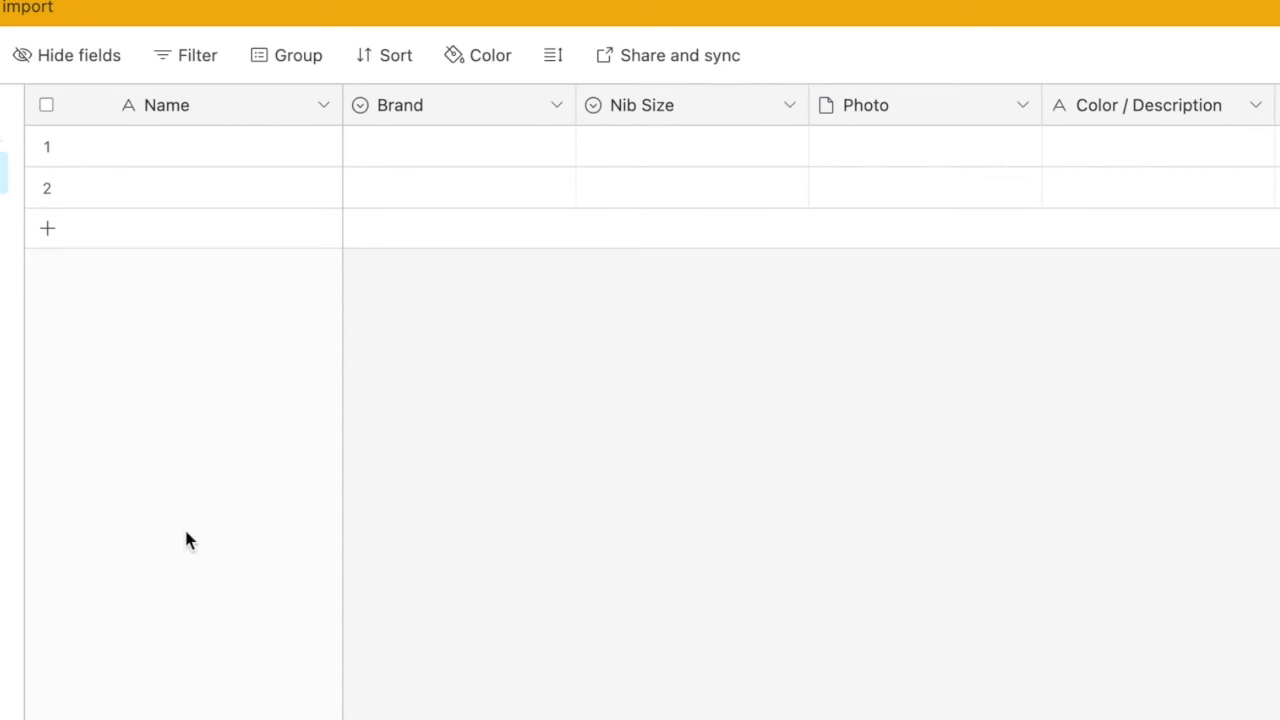
- Enter ECO as the first item's name with new brand option Twsbi
{"action": "left_click", "coordinate": [170, 162]}
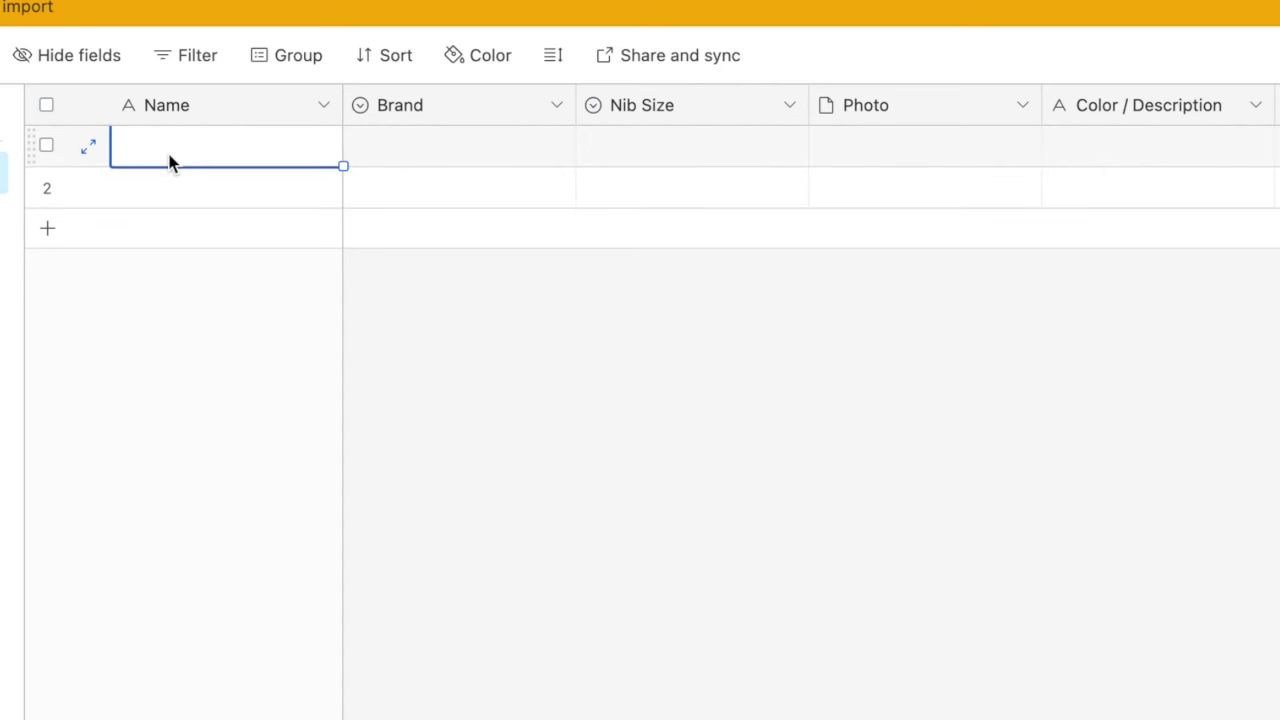
{"action": "type", "text": "ECO"}
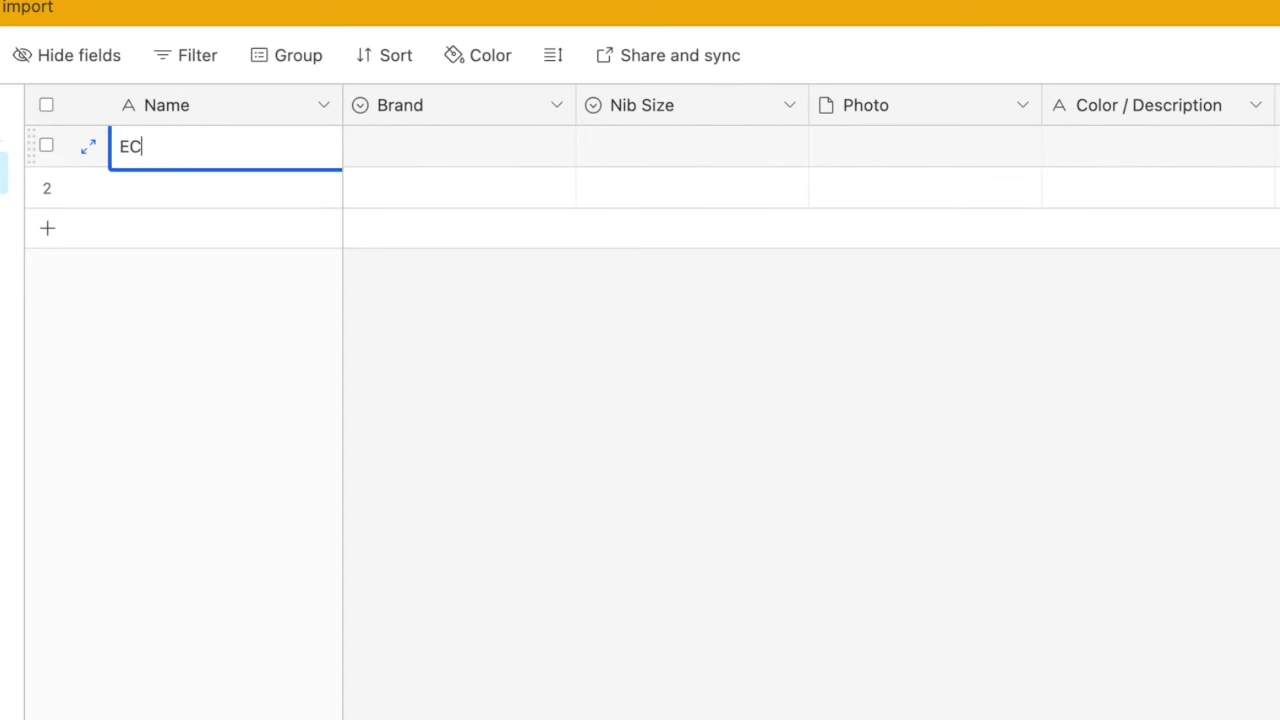
{"action": "key", "text": "Tab"}
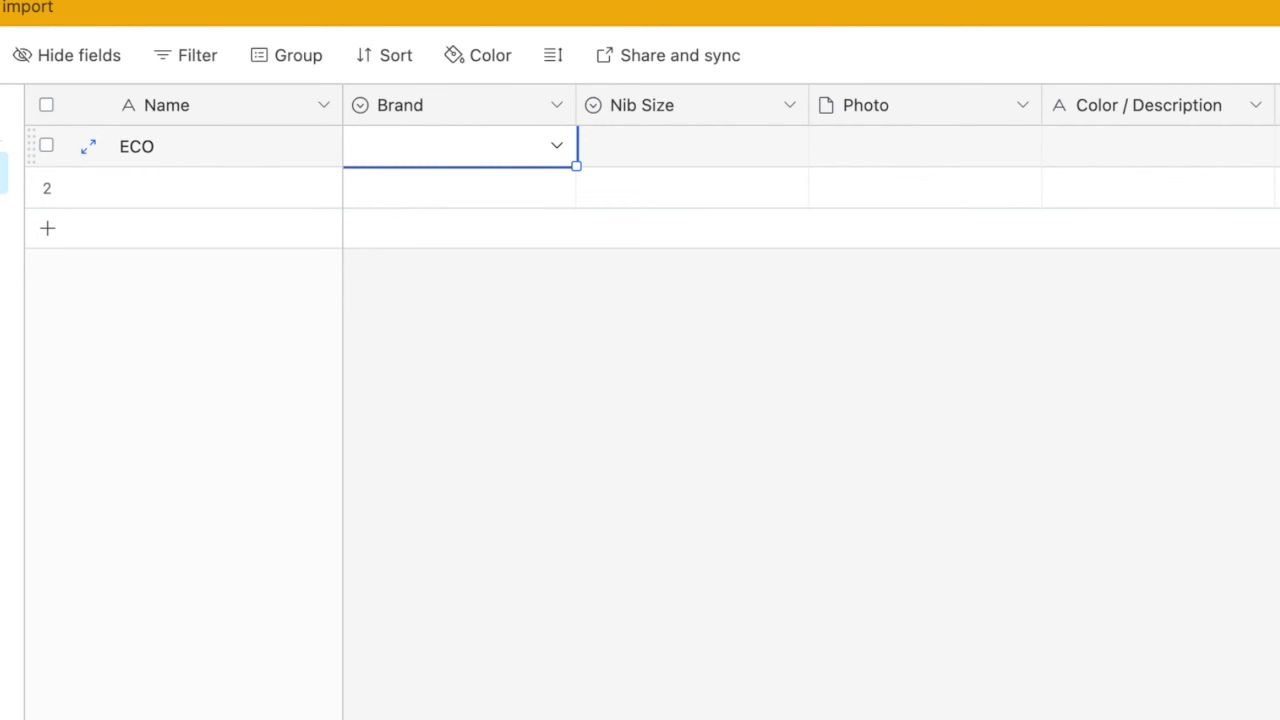
{"action": "type", "text": "Tw"}
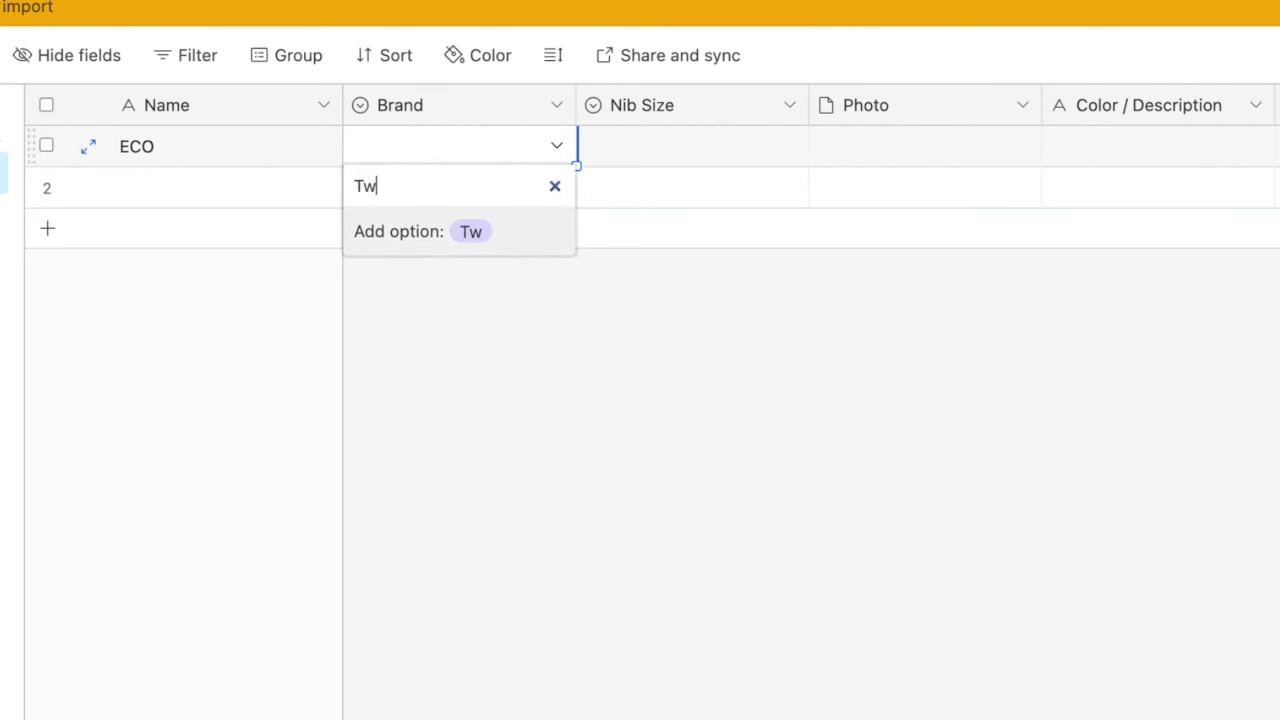
{"action": "type", "text": "sbi"}
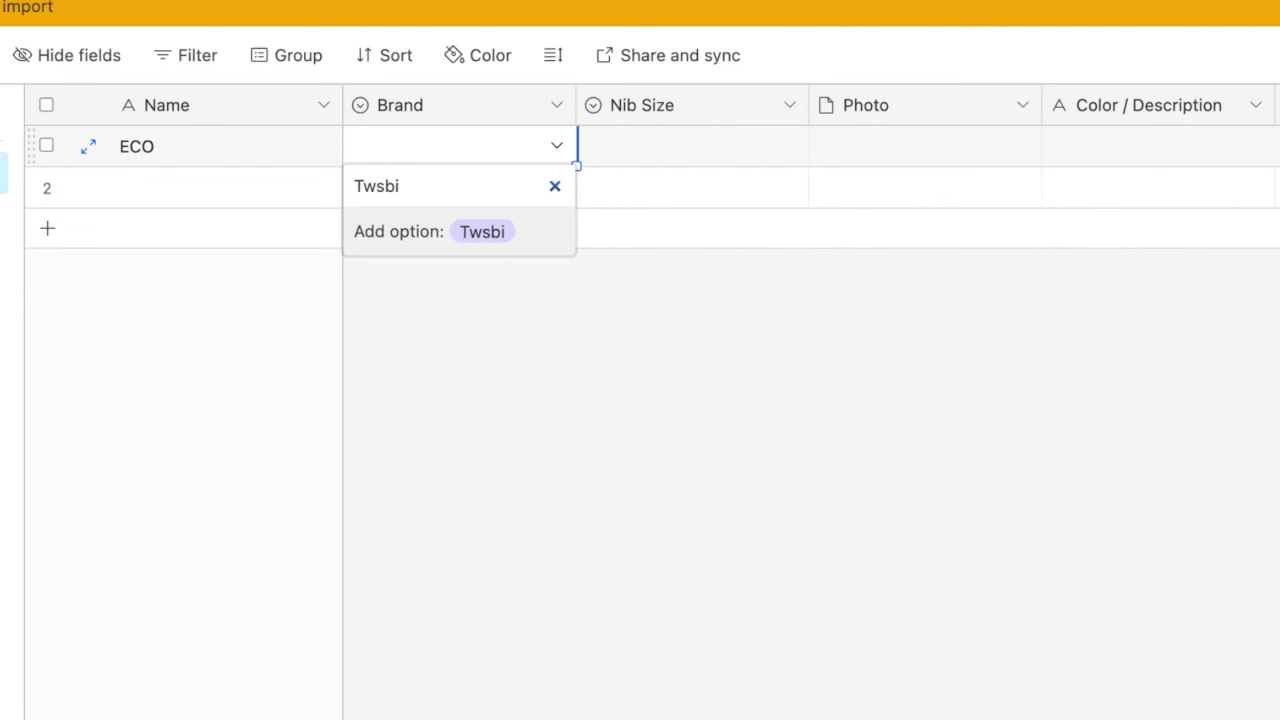
{"action": "left_click", "coordinate": [482, 232]}
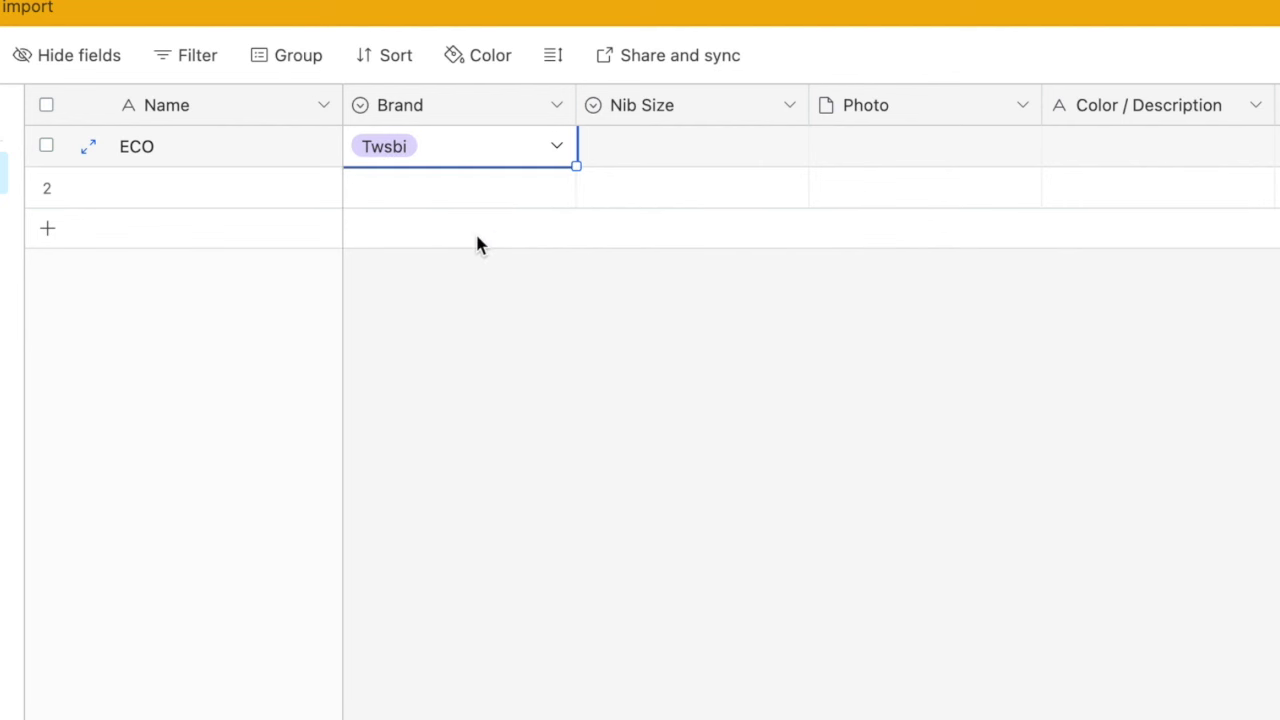
- Set ECO's nib size to M, description 'Indigo blue / Bronze', and source Atlas Stationers
{"action": "double_click", "coordinate": [637, 147]}
{"action": "left_click", "coordinate": [645, 378]}
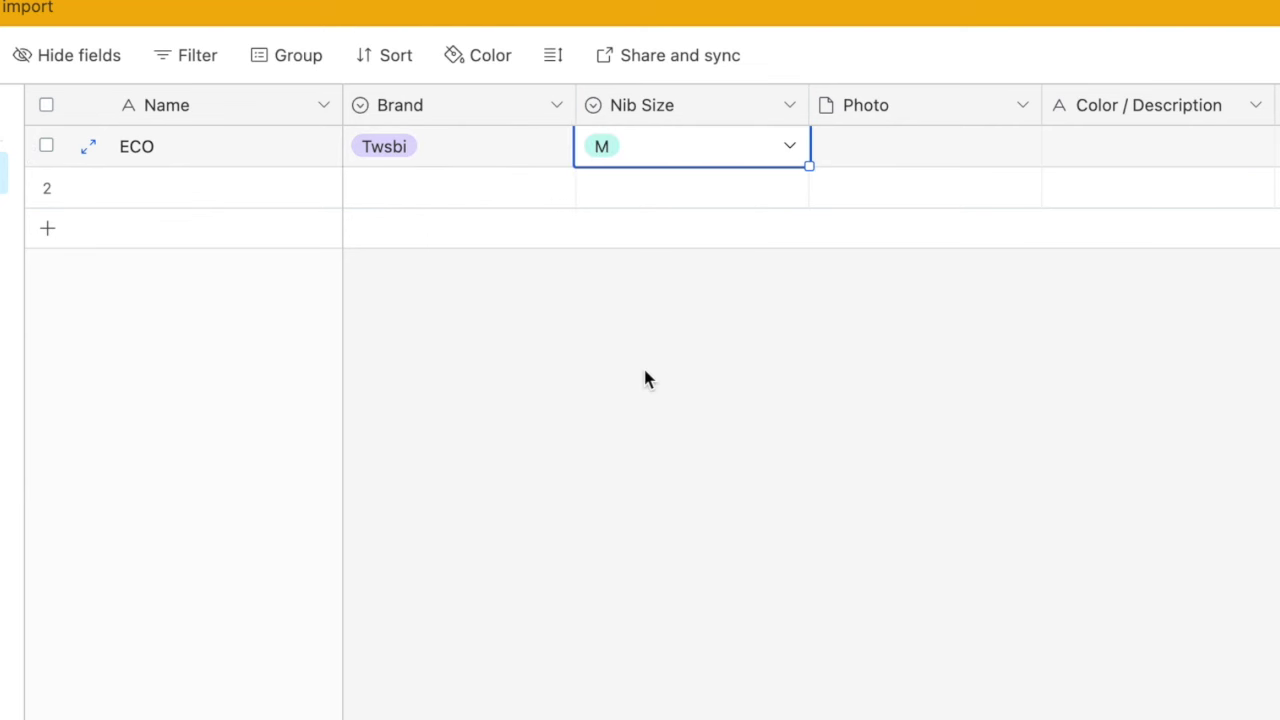
{"action": "double_click", "coordinate": [1152, 146]}
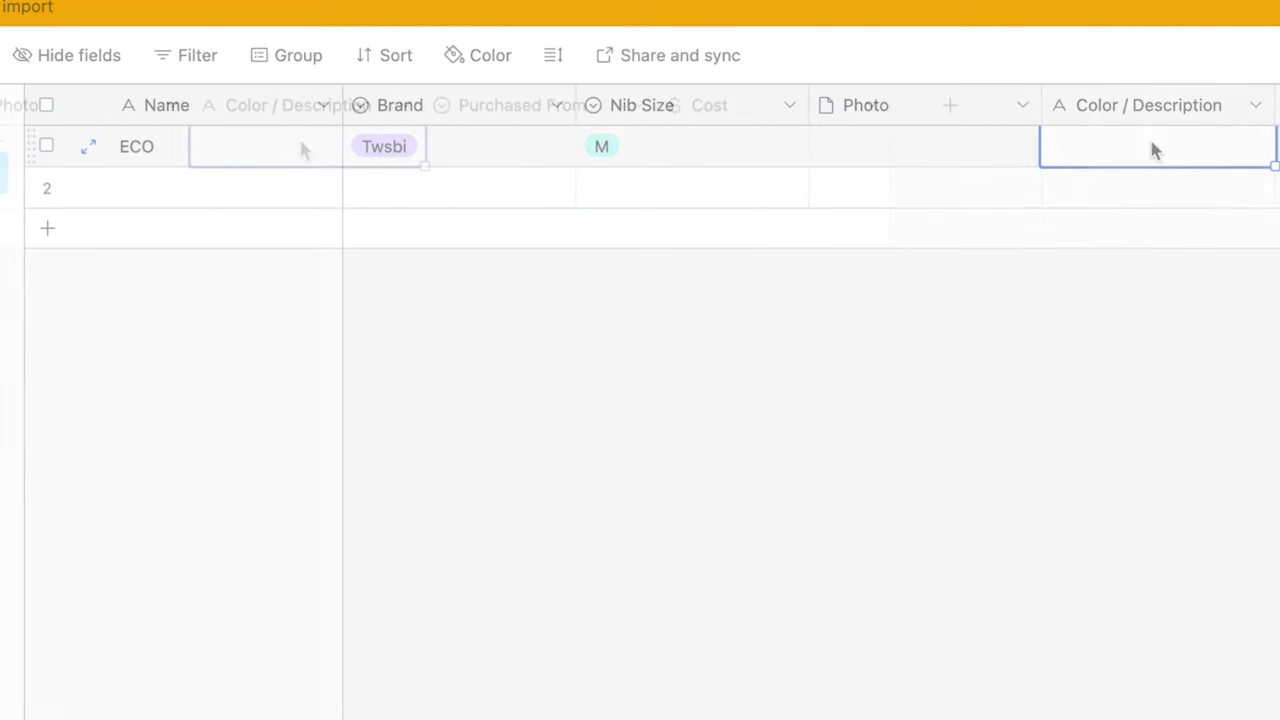
{"action": "type", "text": "Indigo blu"}
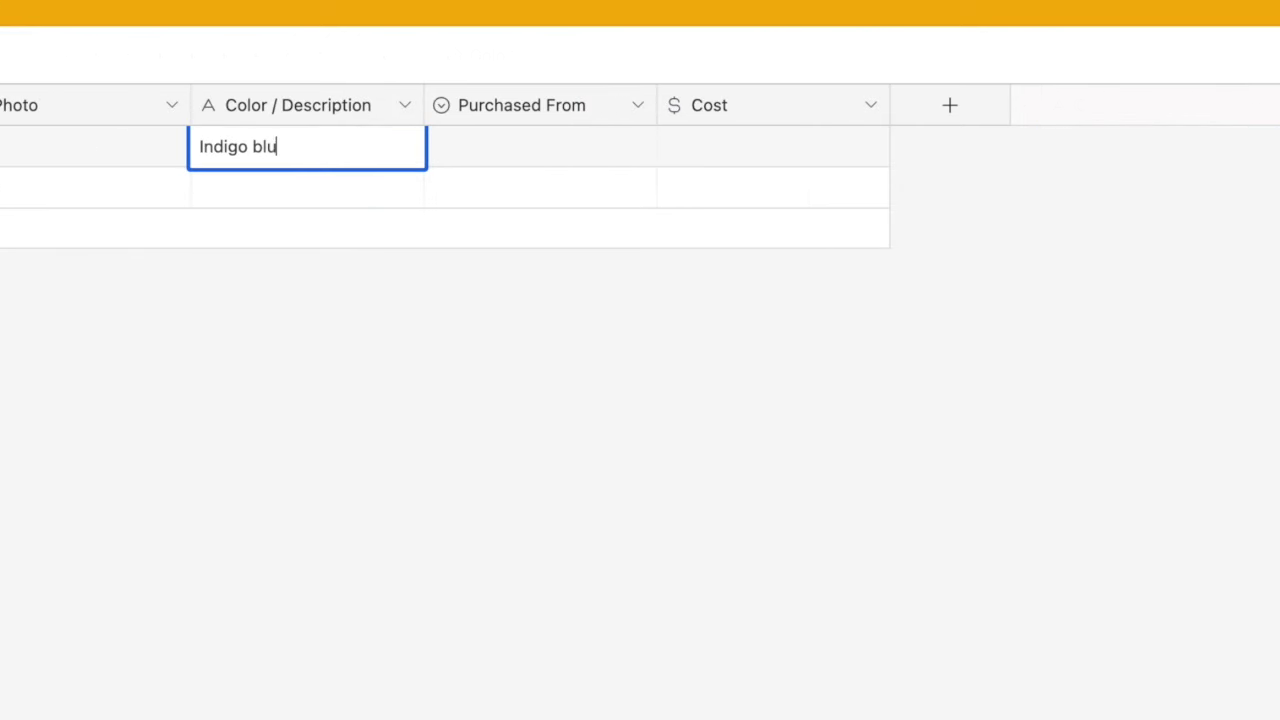
{"action": "type", "text": "e / Bronze"}
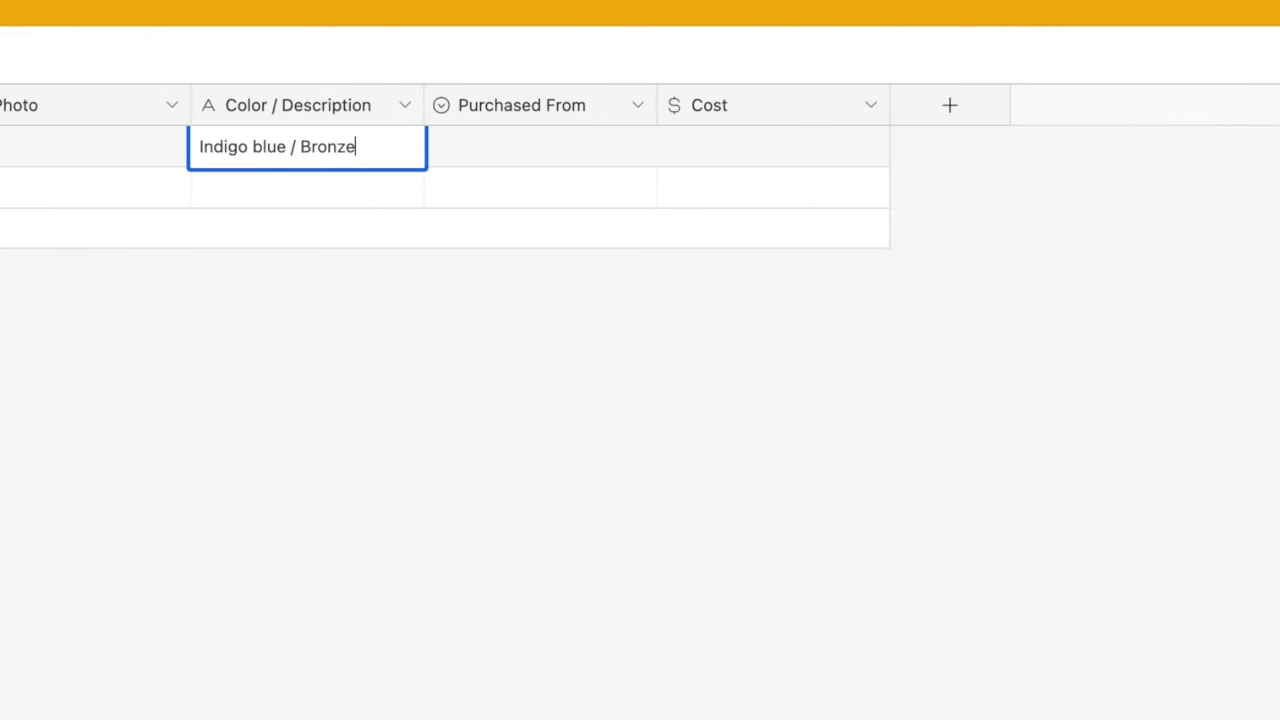
{"action": "left_click", "coordinate": [497, 150]}
{"action": "type", "text": "Atlas Stationers"}
{"action": "left_click", "coordinate": [508, 235]}
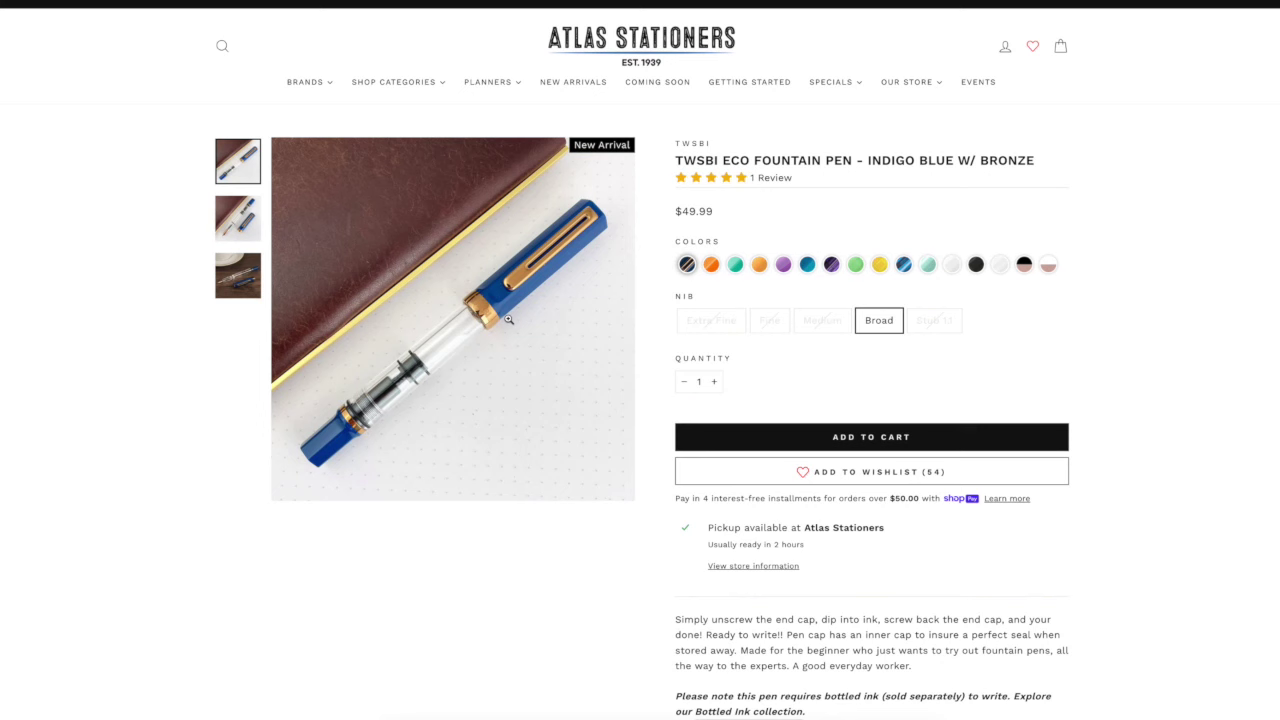
- Save the TWSBI Eco pen-on-wooden-table photo to the Desktop as Eco_Indigo_1800x1800
{"action": "left_click", "coordinate": [240, 278]}
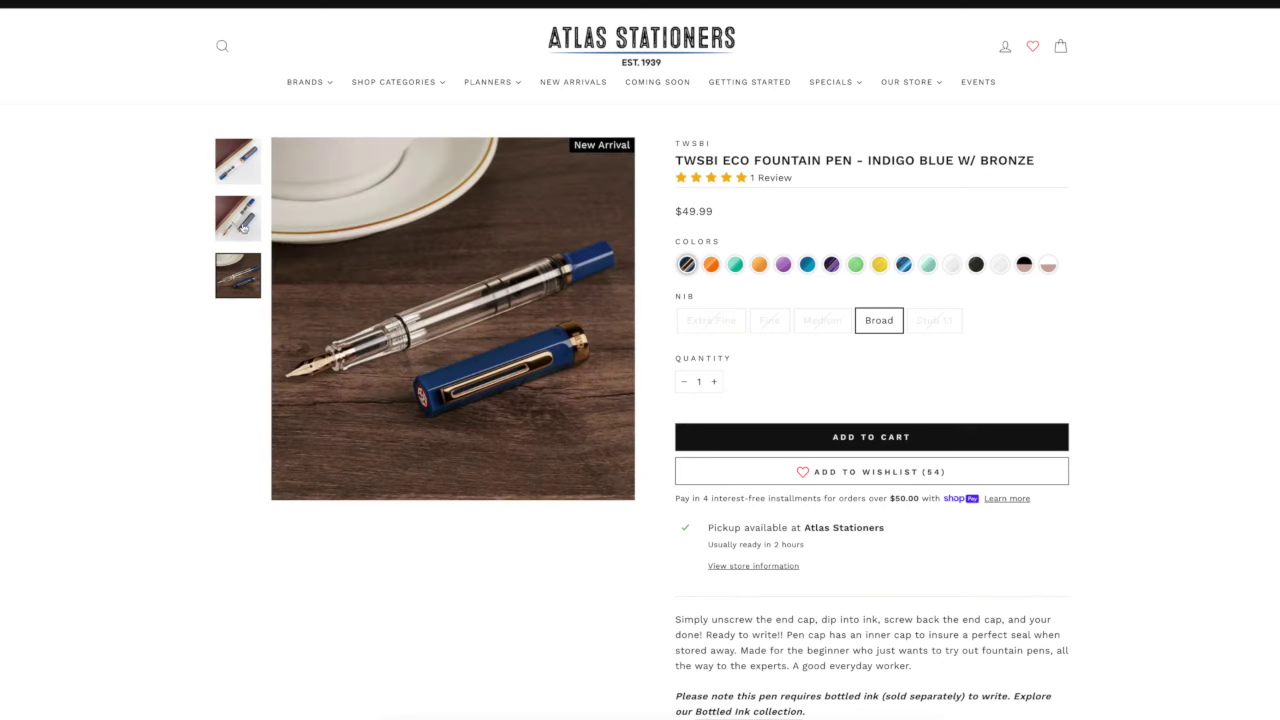
{"action": "left_click", "coordinate": [484, 334]}
{"action": "right_click", "coordinate": [622, 431]}
{"action": "left_click", "coordinate": [656, 466]}
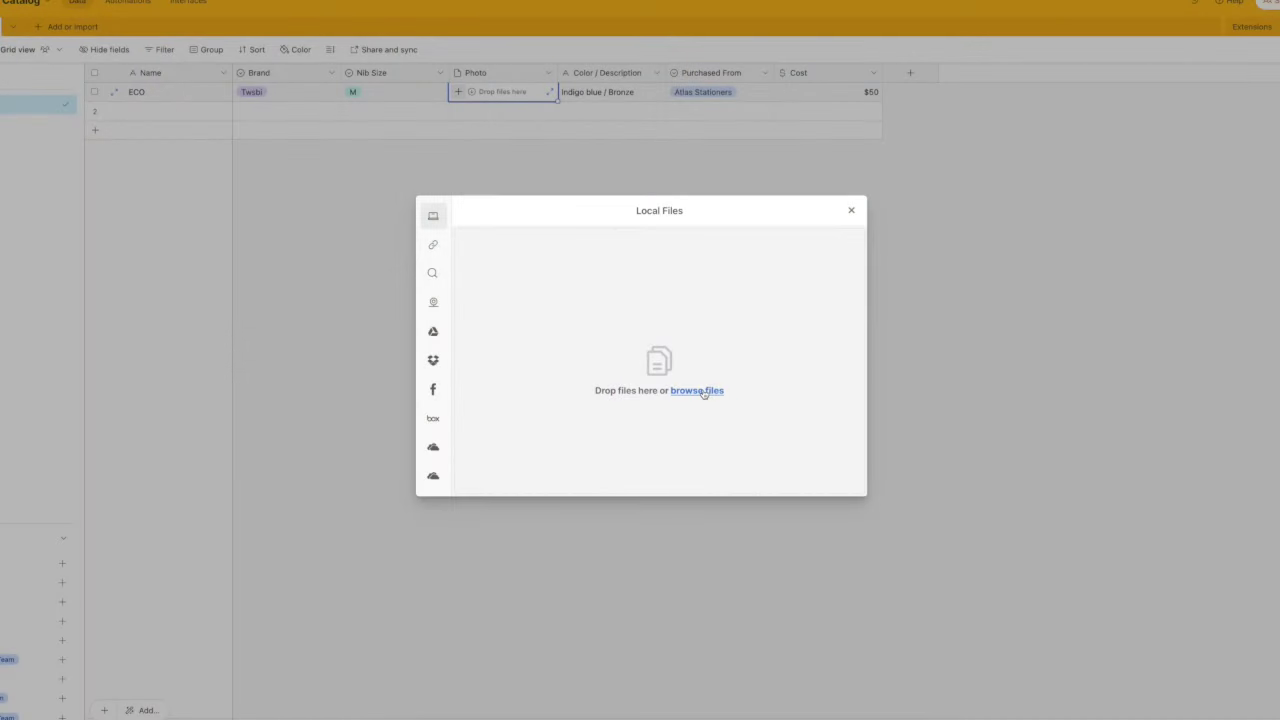
- Upload Eco_Indigo_1800x1800.webp from local files into ECO's Photo cell
{"action": "left_click", "coordinate": [706, 392]}
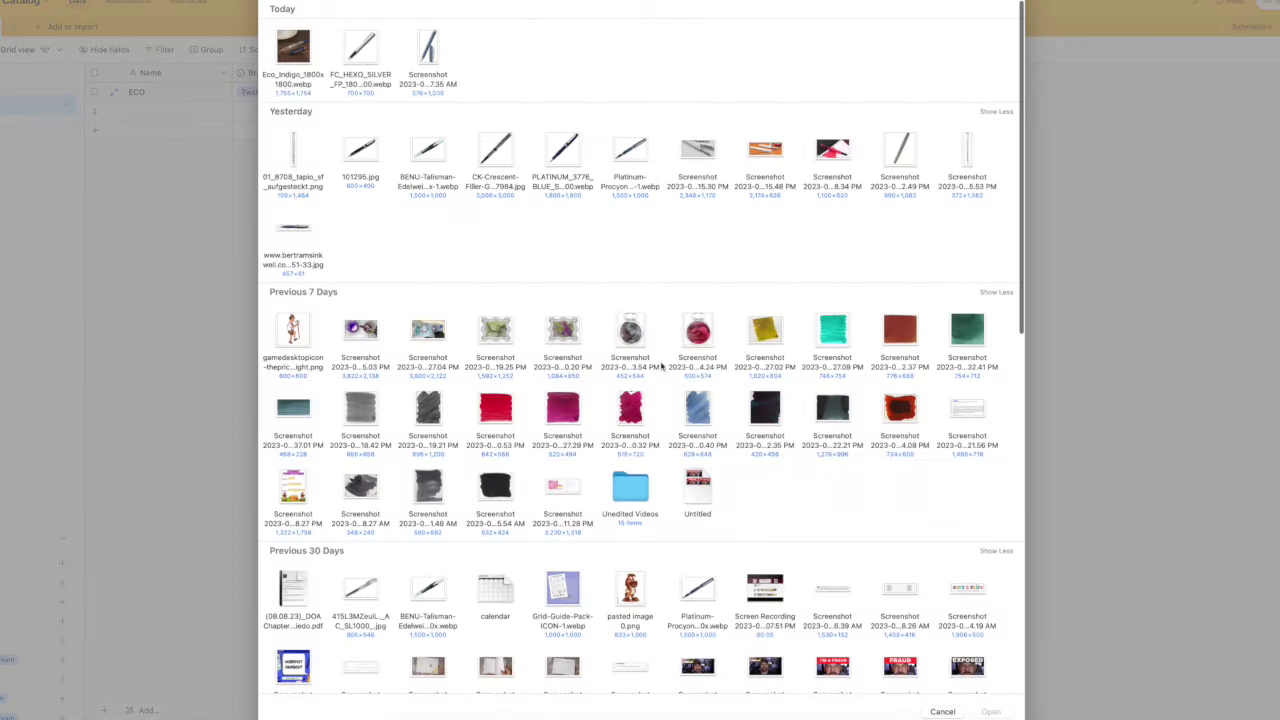
{"action": "left_click", "coordinate": [294, 45]}
{"action": "key", "text": "space"}
{"action": "key", "text": "space"}
{"action": "double_click", "coordinate": [294, 45]}
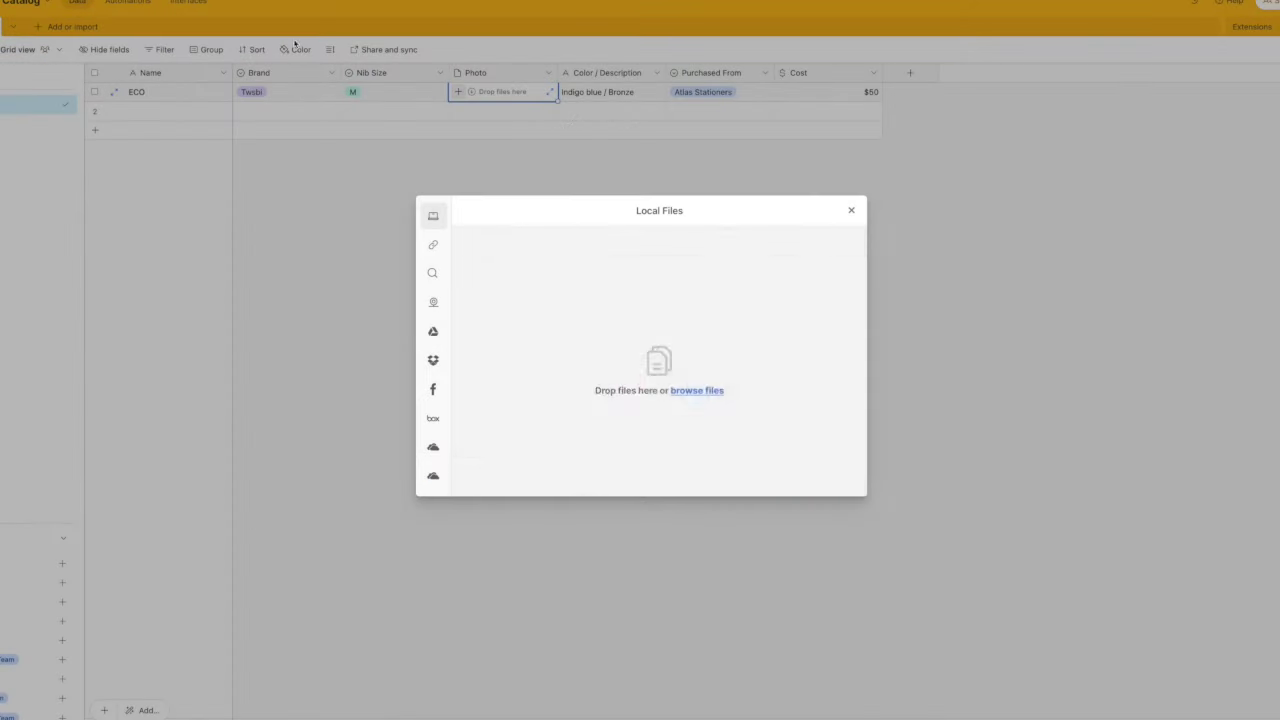
{"action": "left_click", "coordinate": [820, 477]}
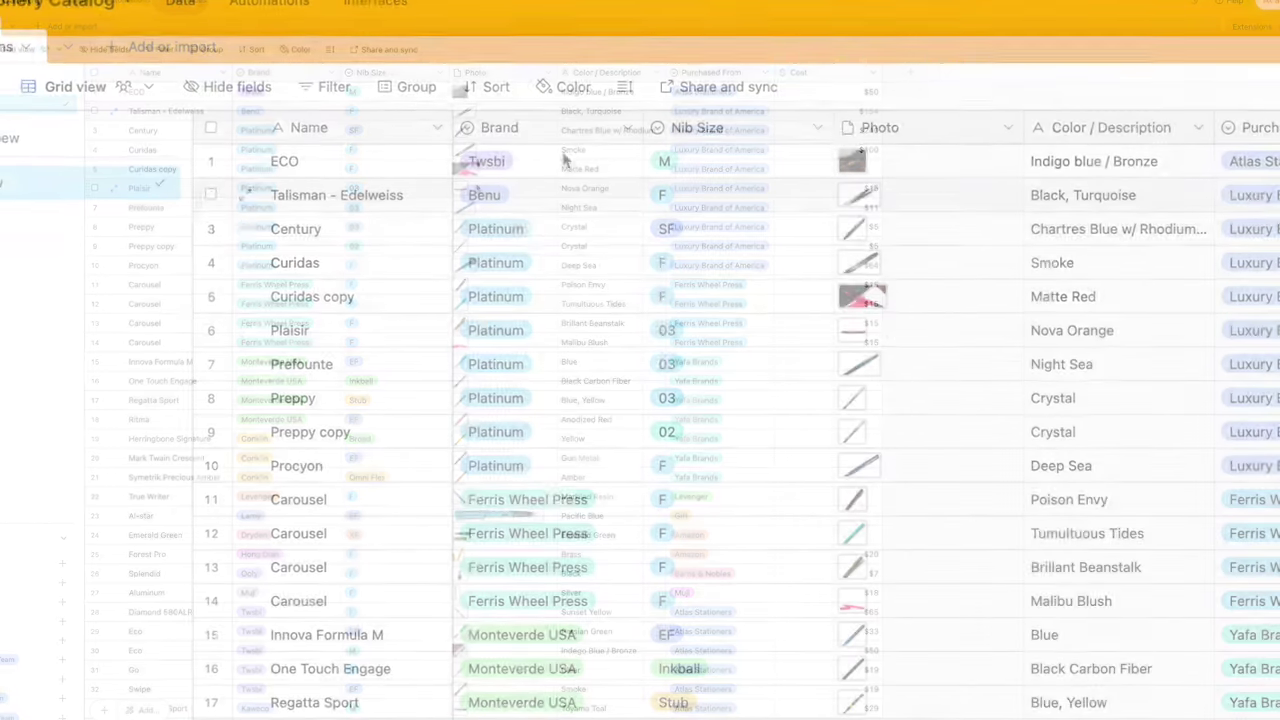
- Group the pen grid by Brand and scroll through the Lamy, Faber-Castell, Twsbi, Benu and Platinum groups
{"action": "left_click", "coordinate": [205, 51]}
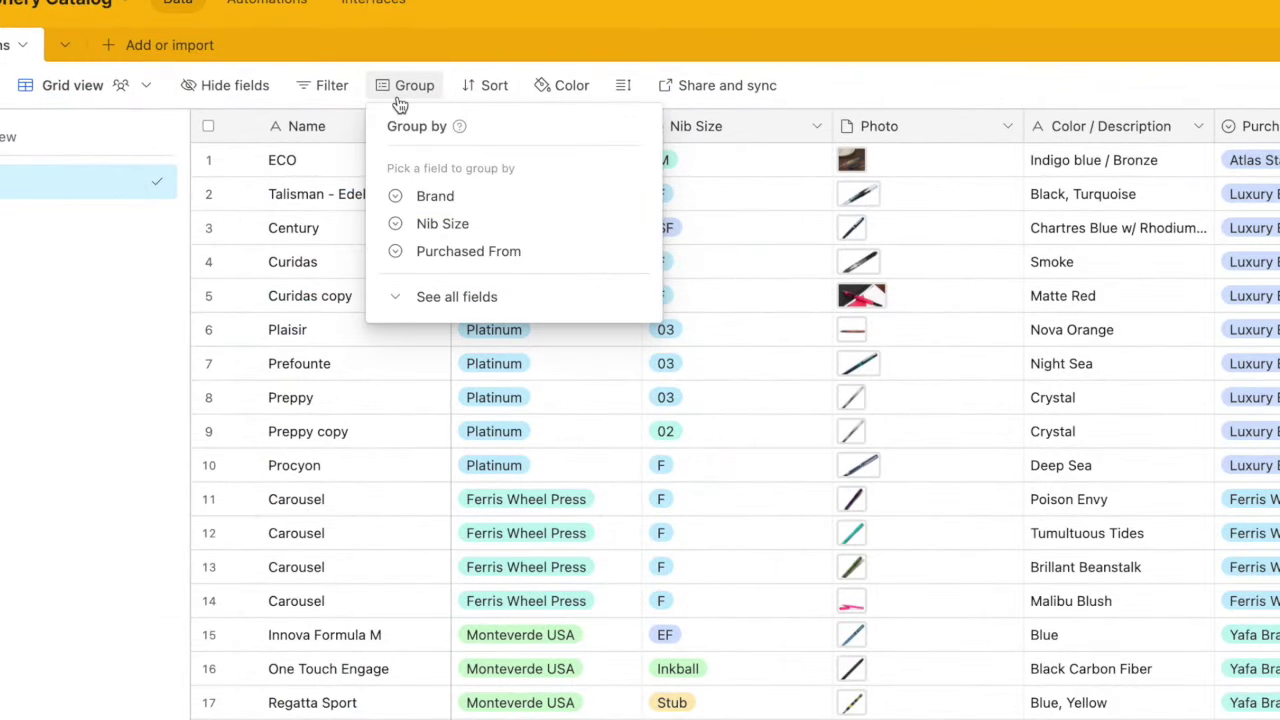
{"action": "left_click", "coordinate": [449, 200]}
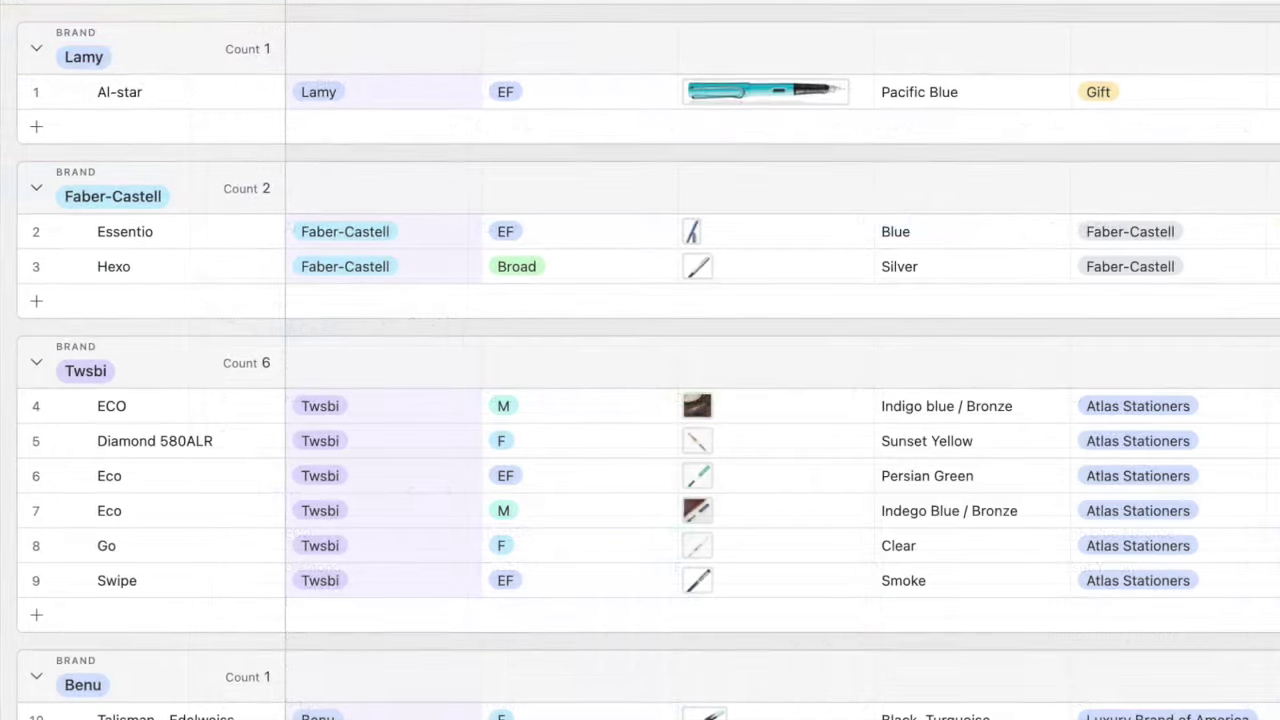
{"action": "scroll", "coordinate": [640, 400], "scroll_direction": "down", "scroll_amount": 5}
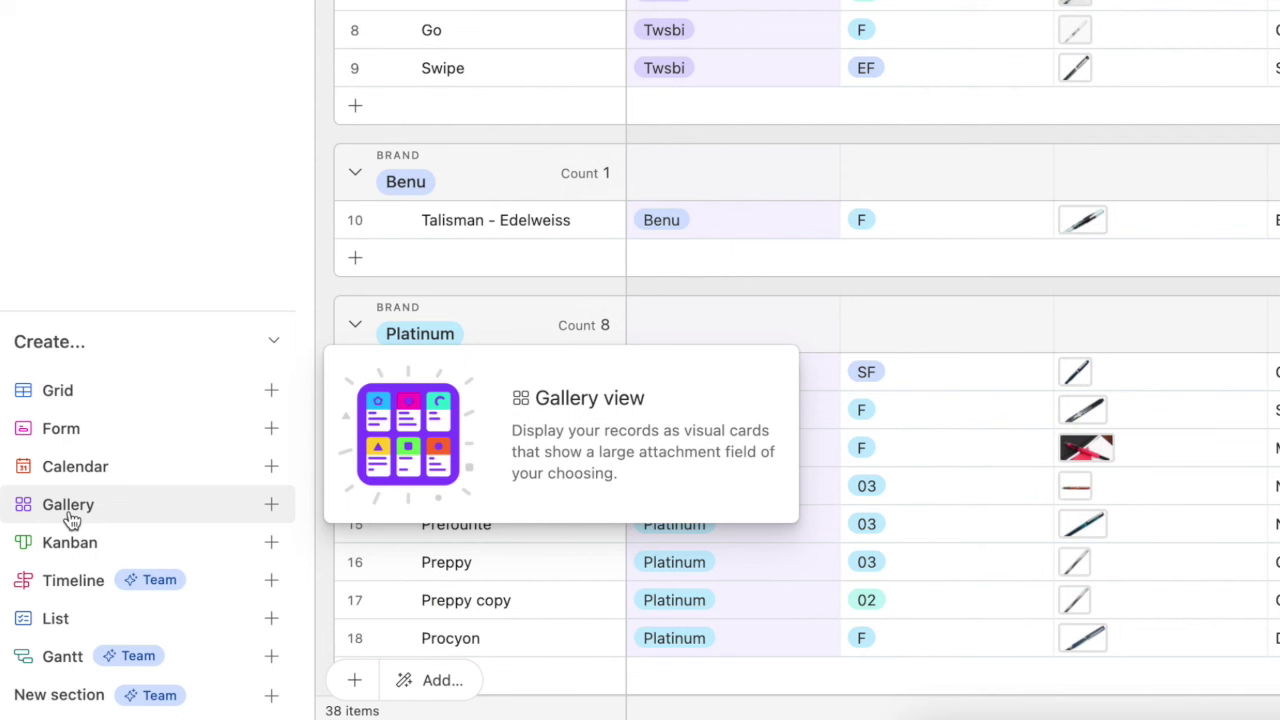
- Create a gallery view named Fountain Pens with Photo as the card image
{"action": "left_click", "coordinate": [68, 505]}
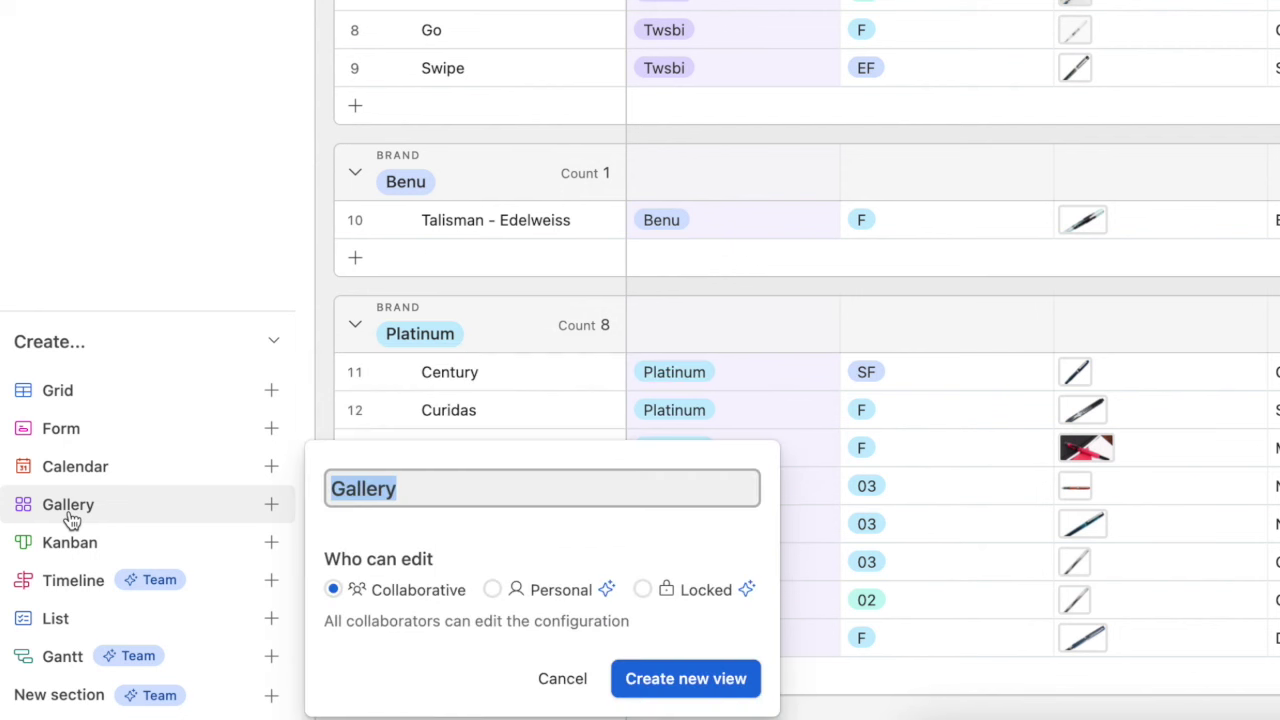
{"action": "type", "text": "Fountain "}
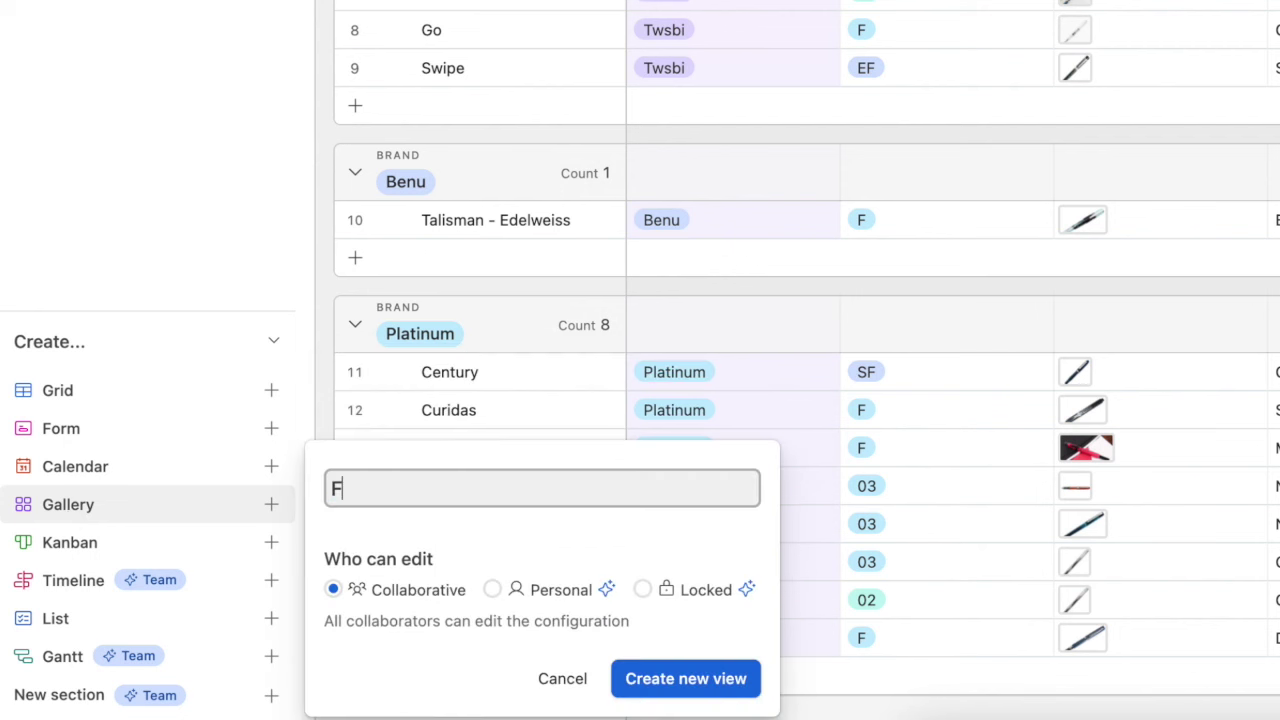
{"action": "type", "text": "Pens"}
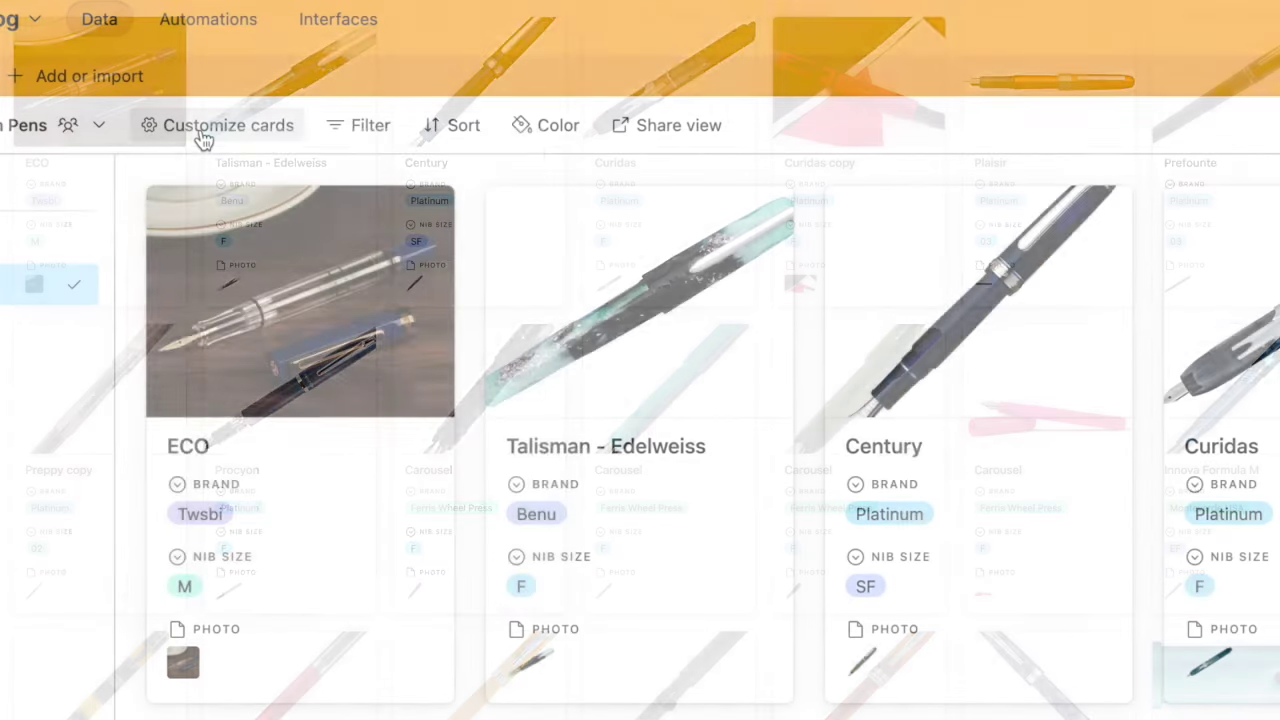
{"action": "left_click", "coordinate": [203, 132]}
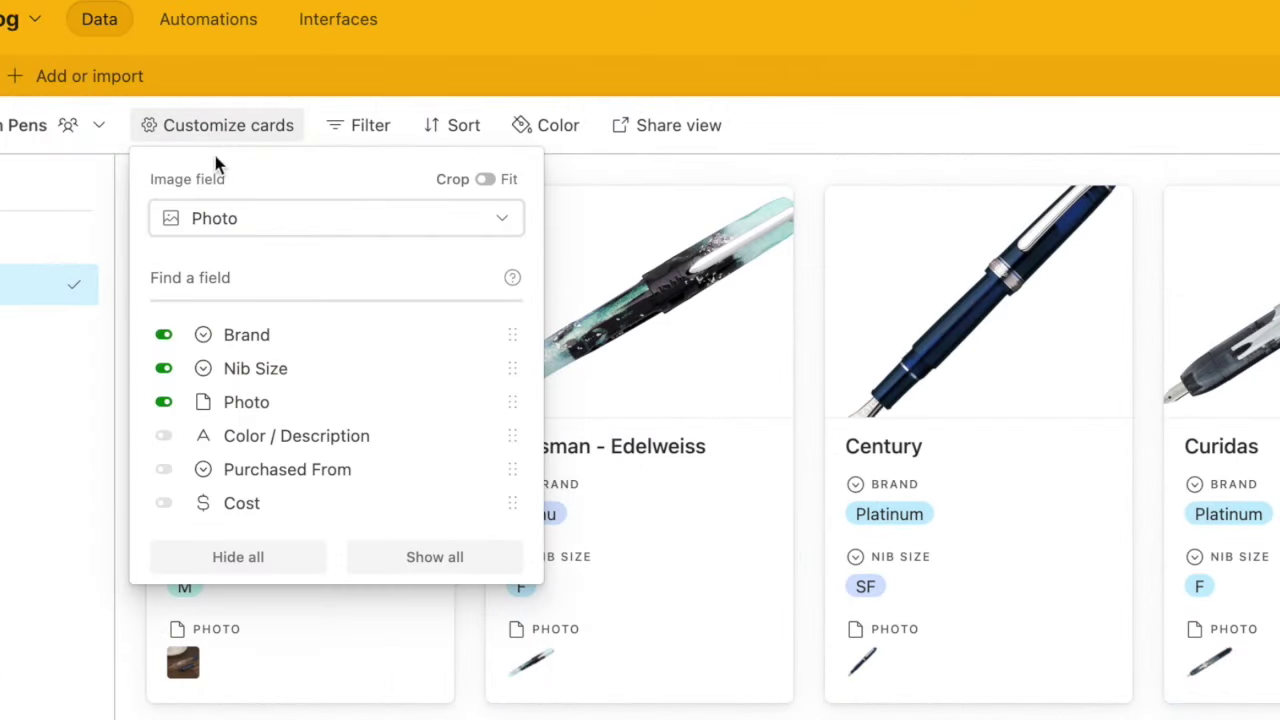
{"action": "left_click", "coordinate": [252, 230]}
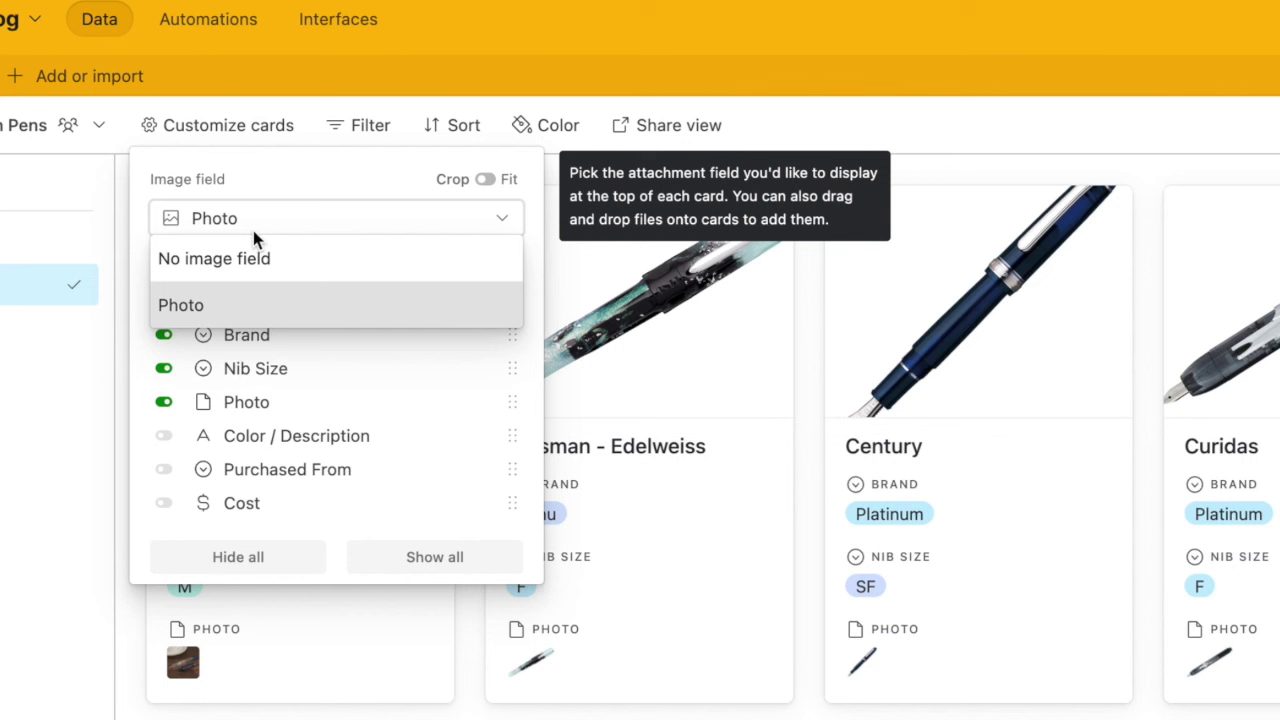
{"action": "left_click", "coordinate": [254, 236]}
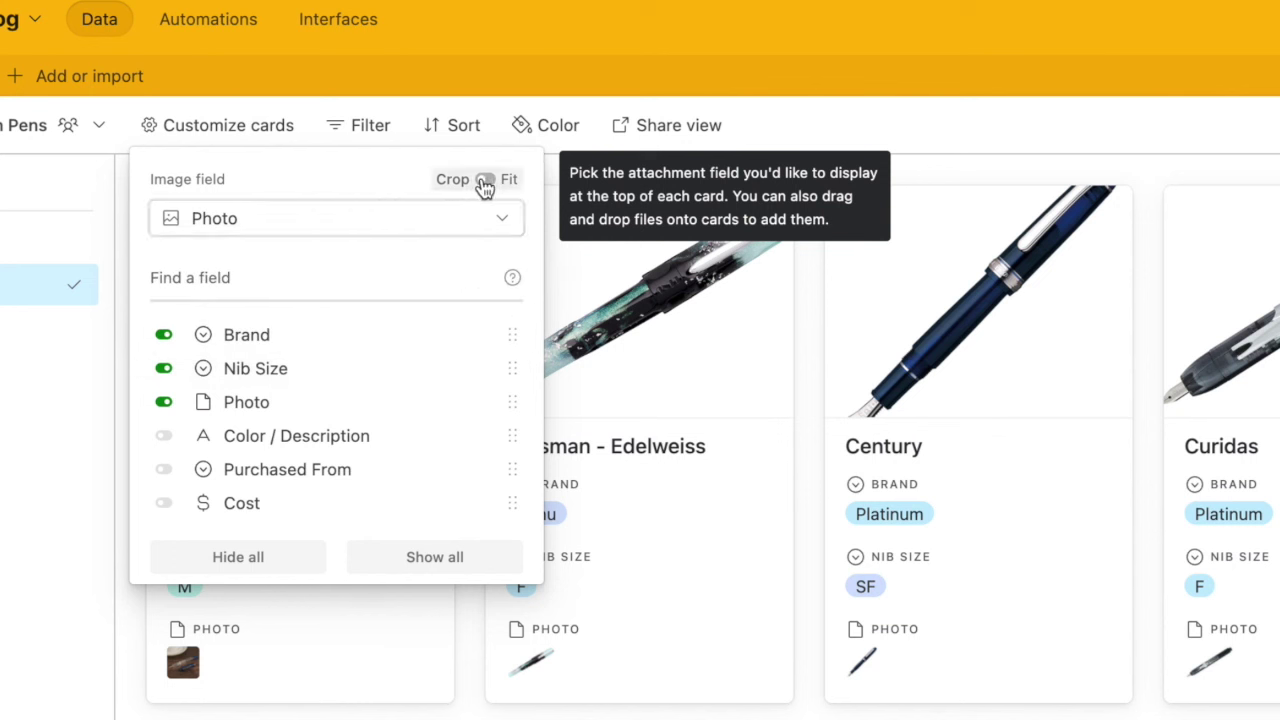
- Fit whole pen images on the cards, hide Photo and show Color / Description
{"action": "left_click", "coordinate": [484, 183]}
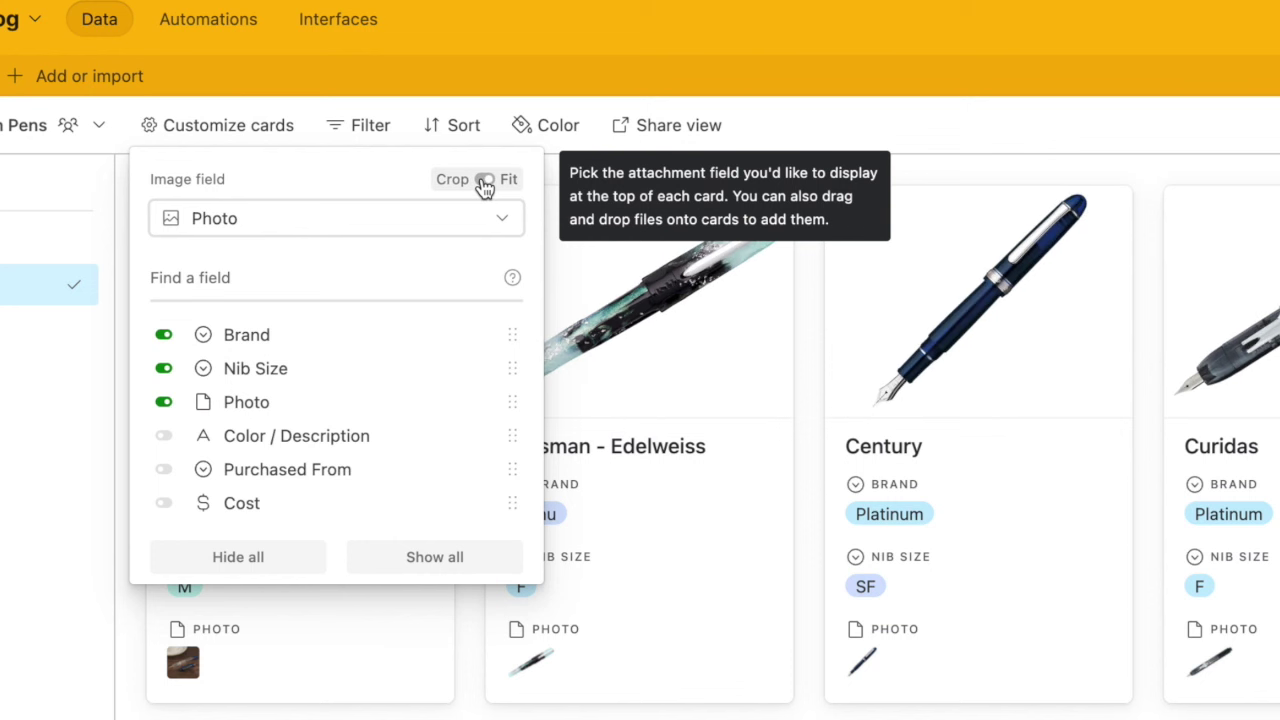
{"action": "left_click", "coordinate": [484, 183]}
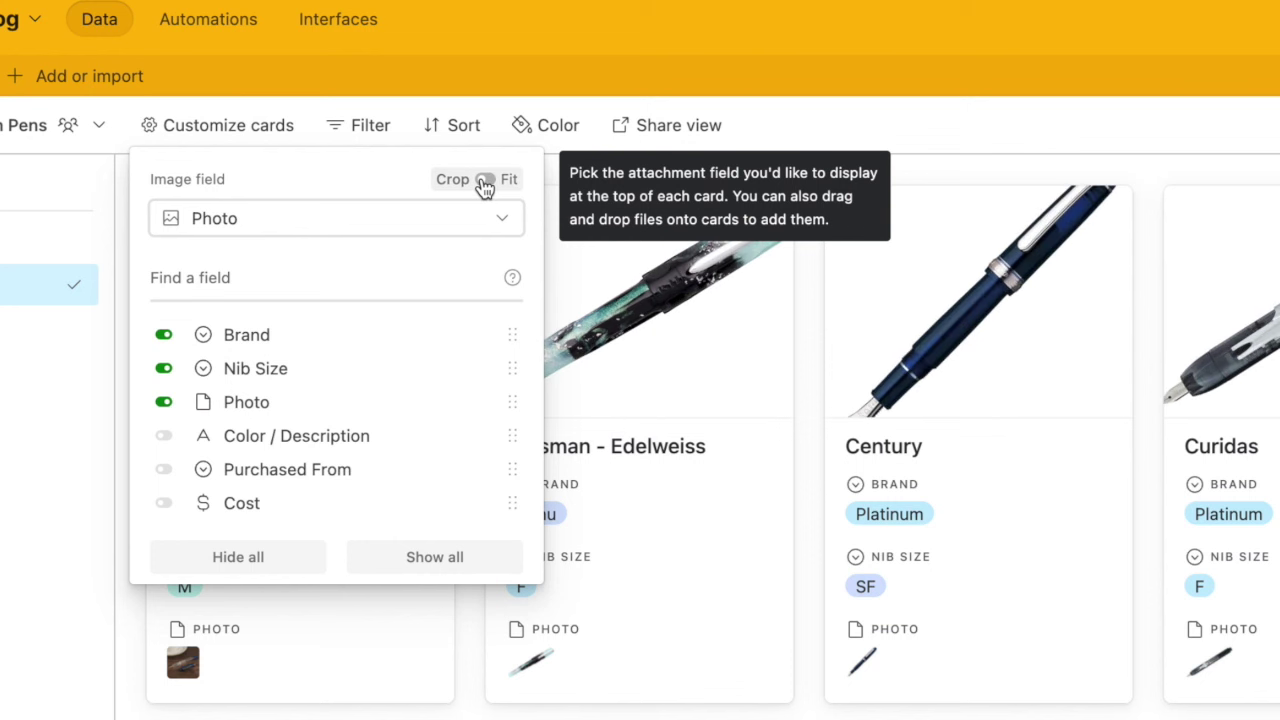
{"action": "left_click", "coordinate": [484, 183]}
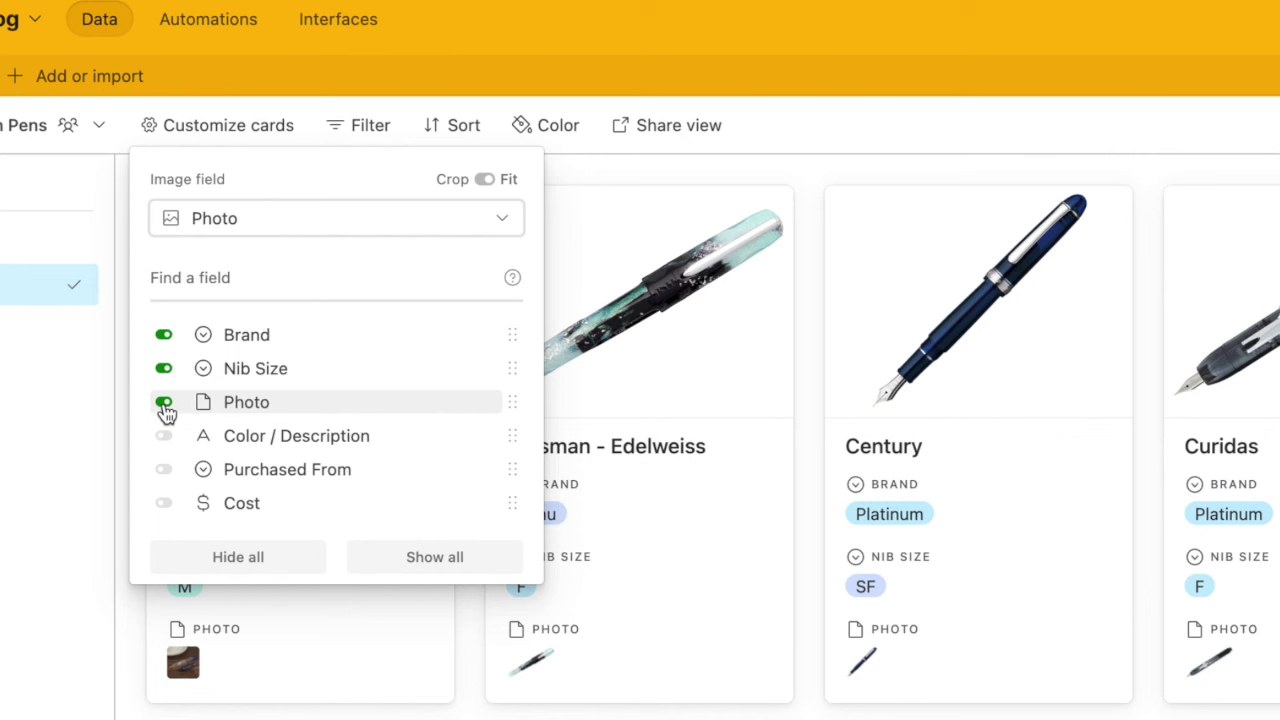
{"action": "left_click", "coordinate": [164, 404]}
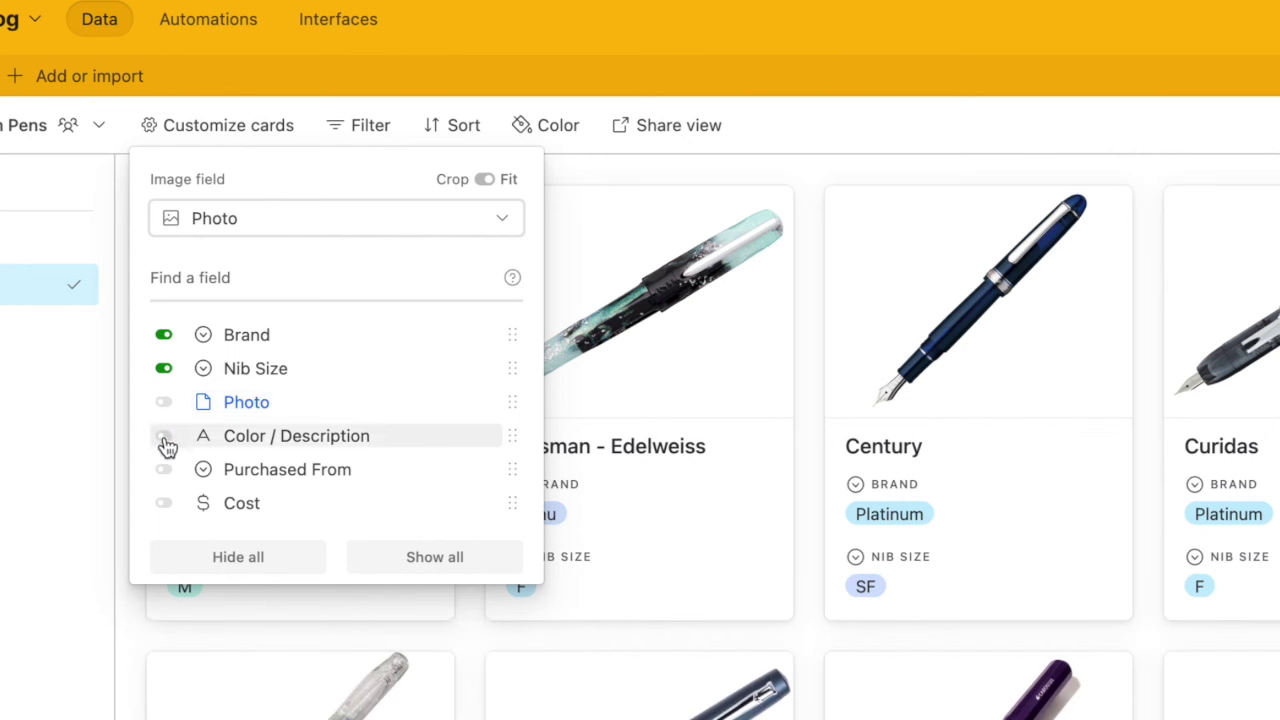
{"action": "left_click", "coordinate": [164, 437]}
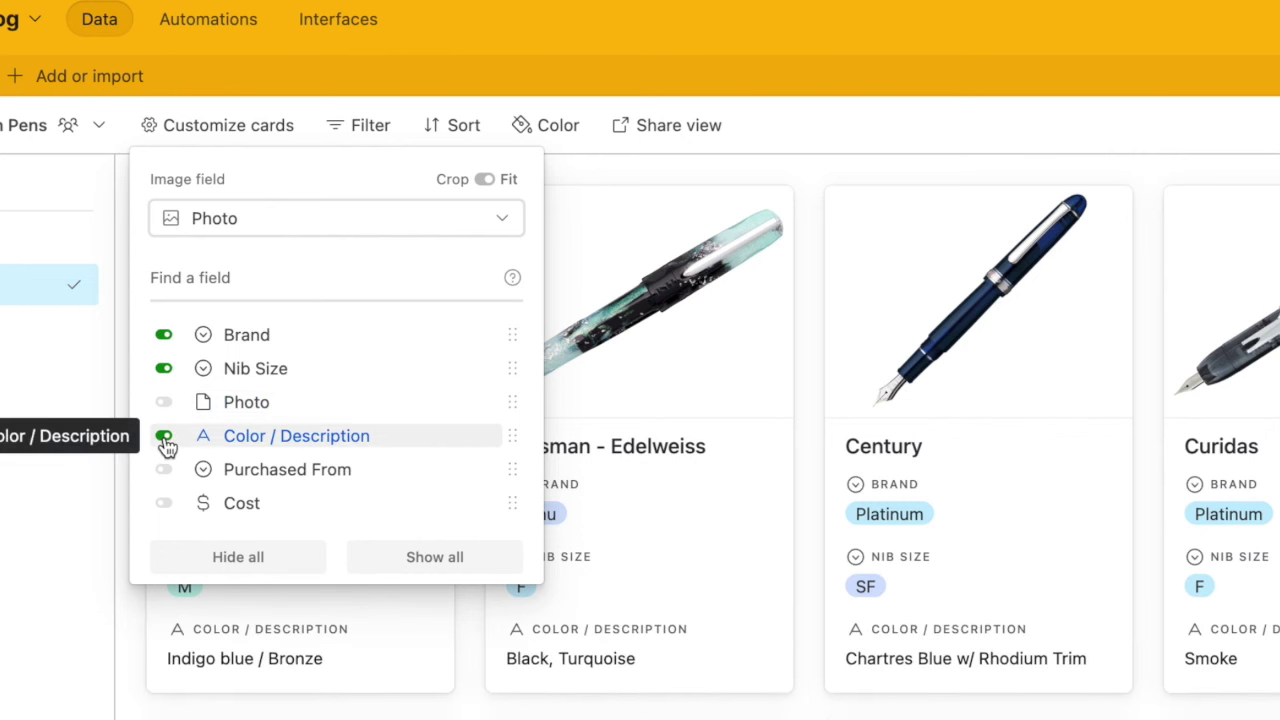
{"action": "left_click", "coordinate": [656, 165]}
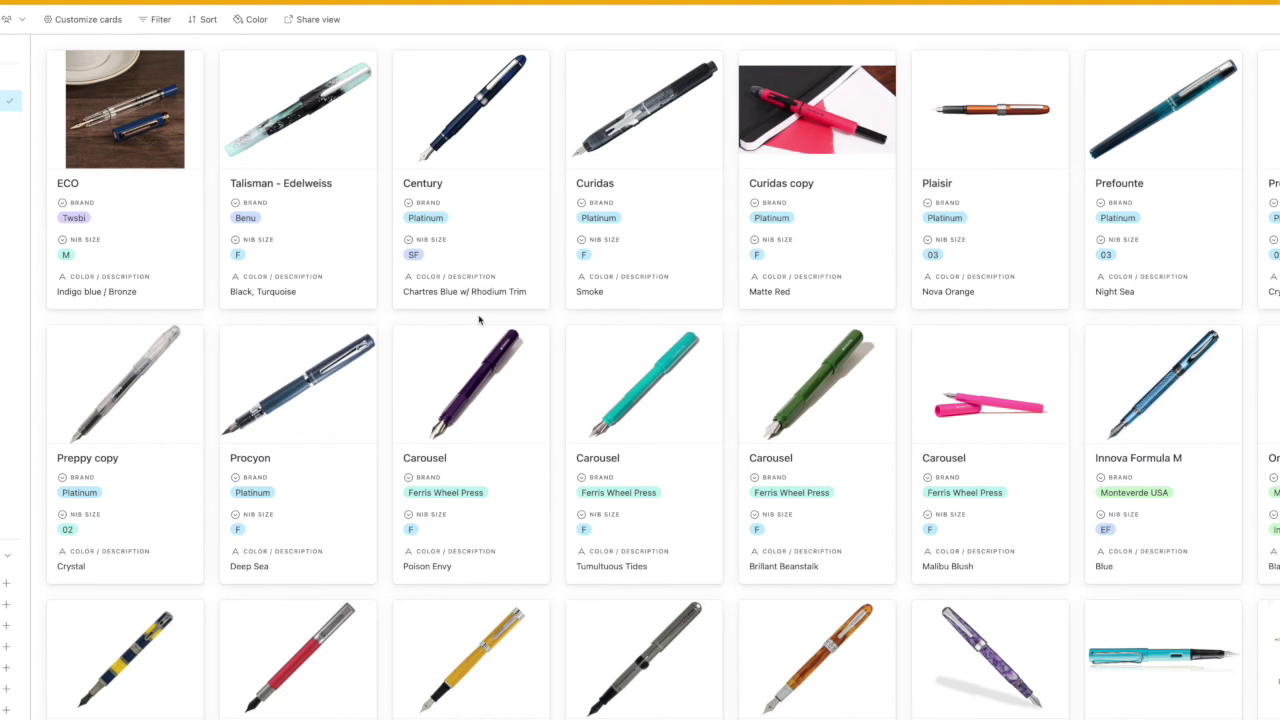
- Filter the Fountain Pens gallery to pens where Nib Size is F
{"action": "left_click", "coordinate": [155, 22]}
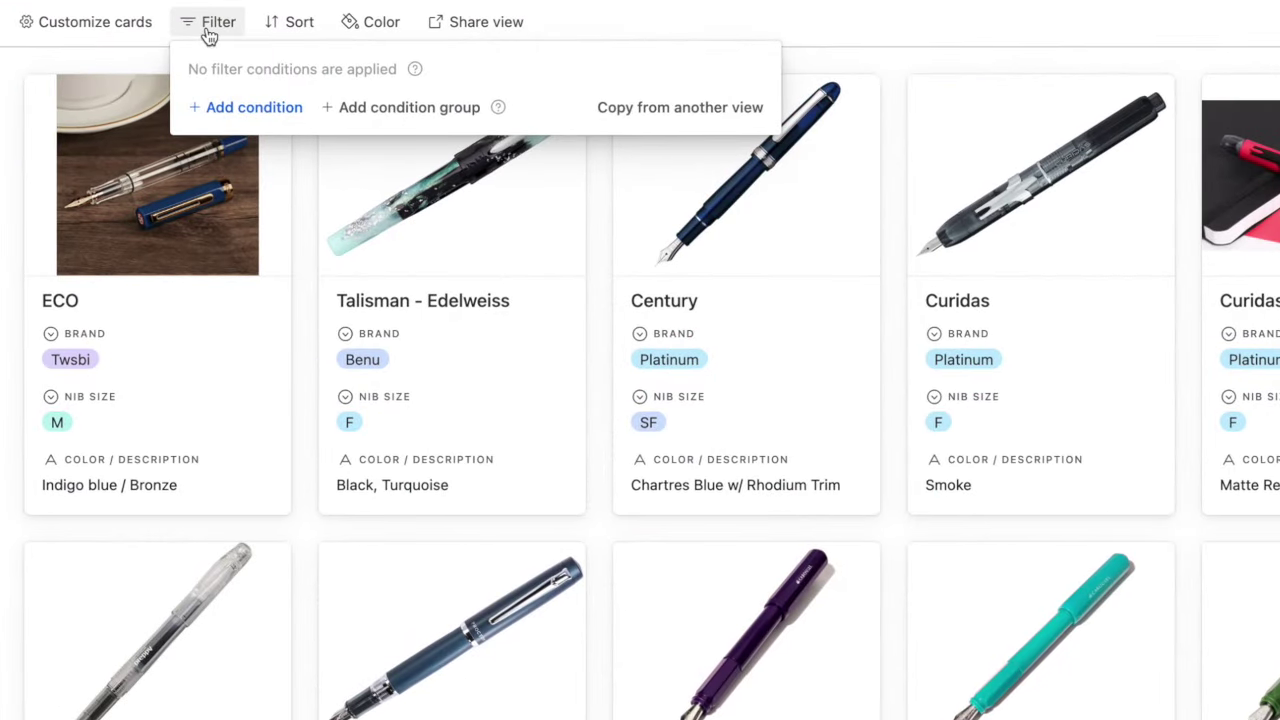
{"action": "left_click", "coordinate": [262, 112]}
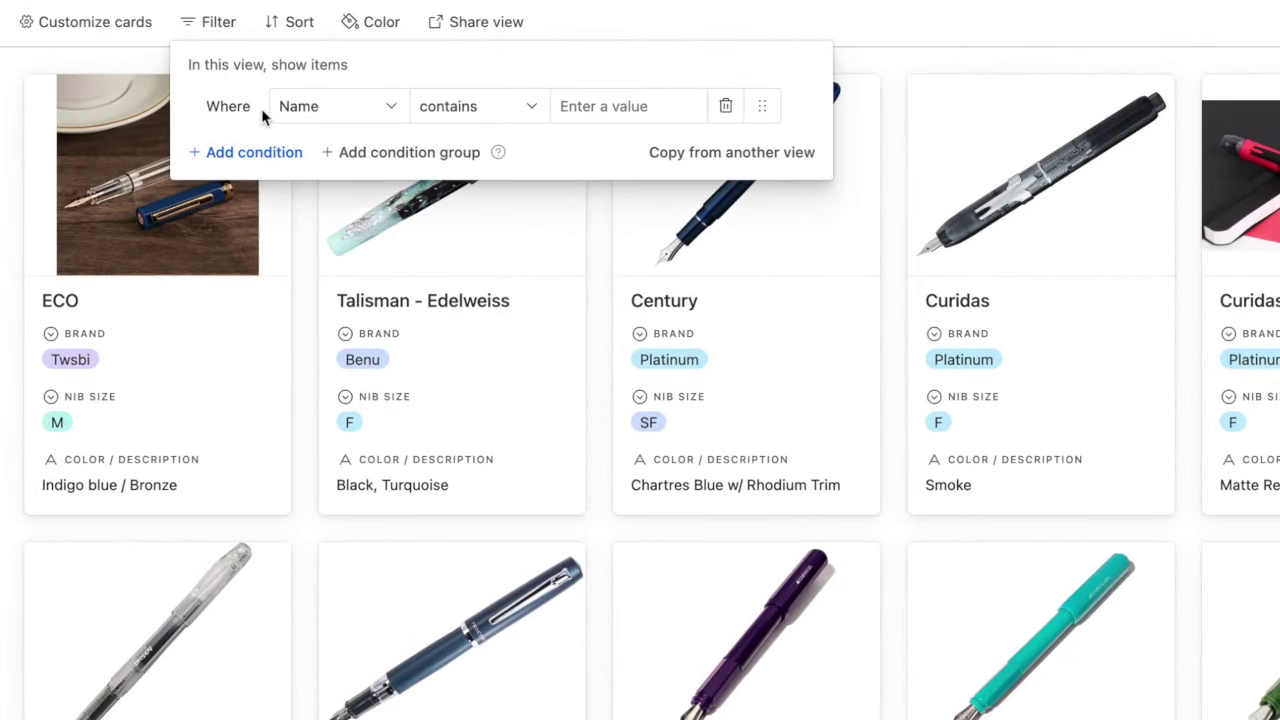
{"action": "left_click", "coordinate": [323, 112]}
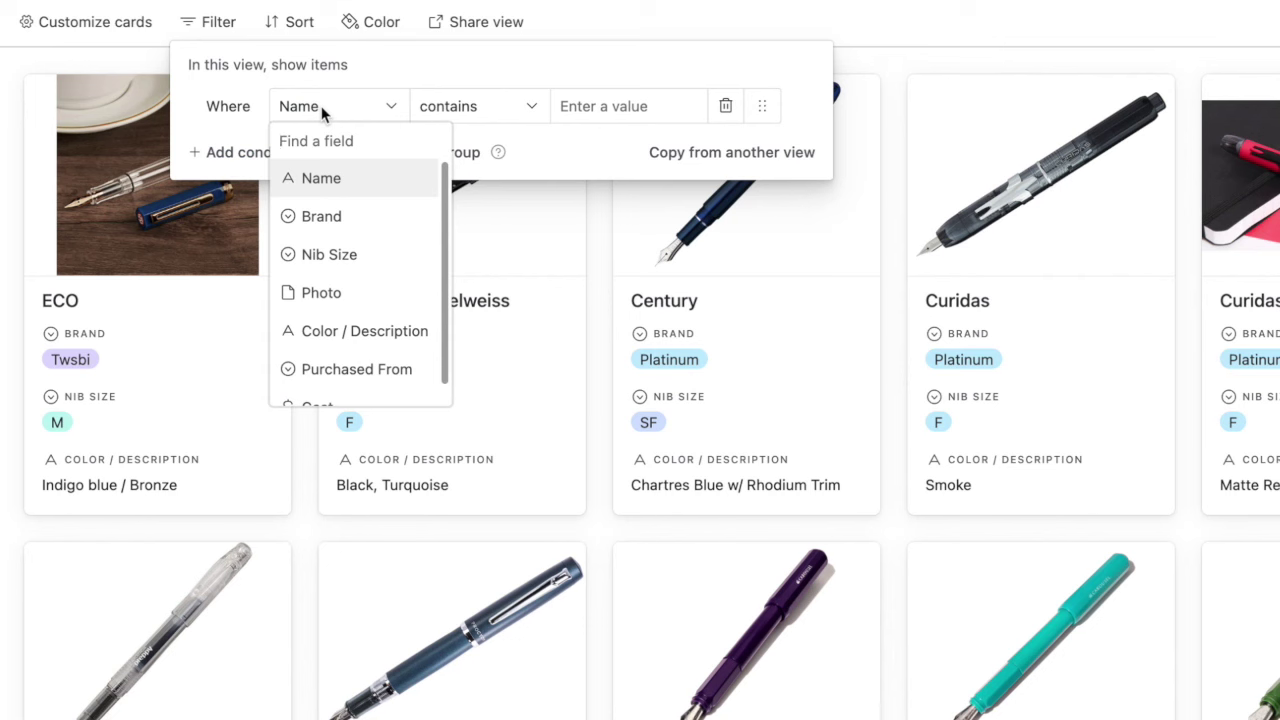
{"action": "left_click", "coordinate": [333, 255]}
{"action": "left_click", "coordinate": [620, 110]}
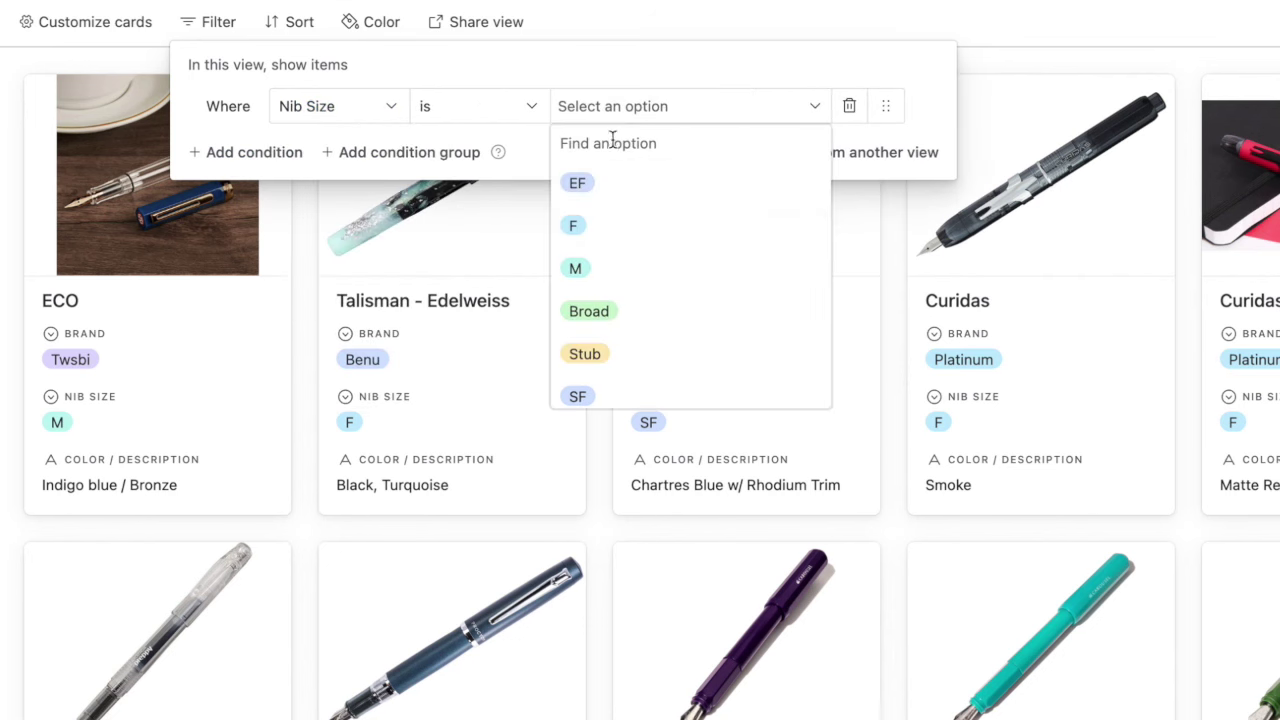
{"action": "left_click", "coordinate": [585, 228]}
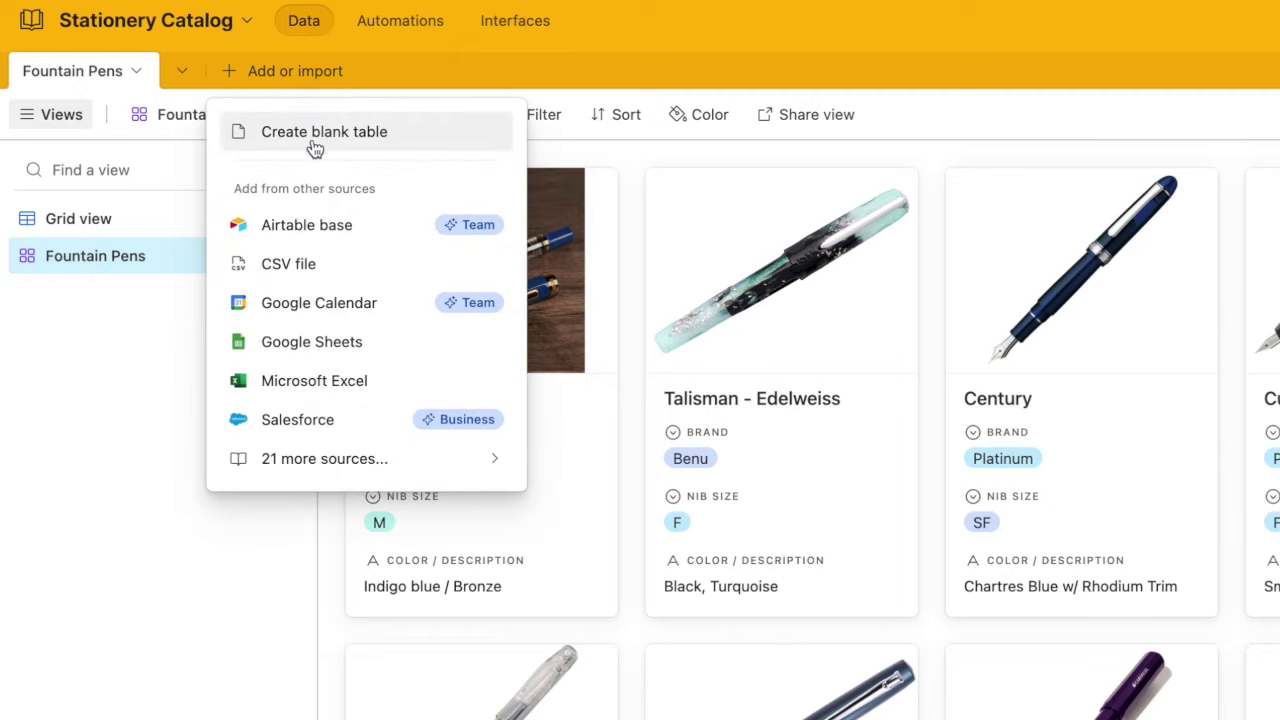
- Create a blank table named Fountain Pen Inks whose records are called Item
{"action": "left_click", "coordinate": [271, 149]}
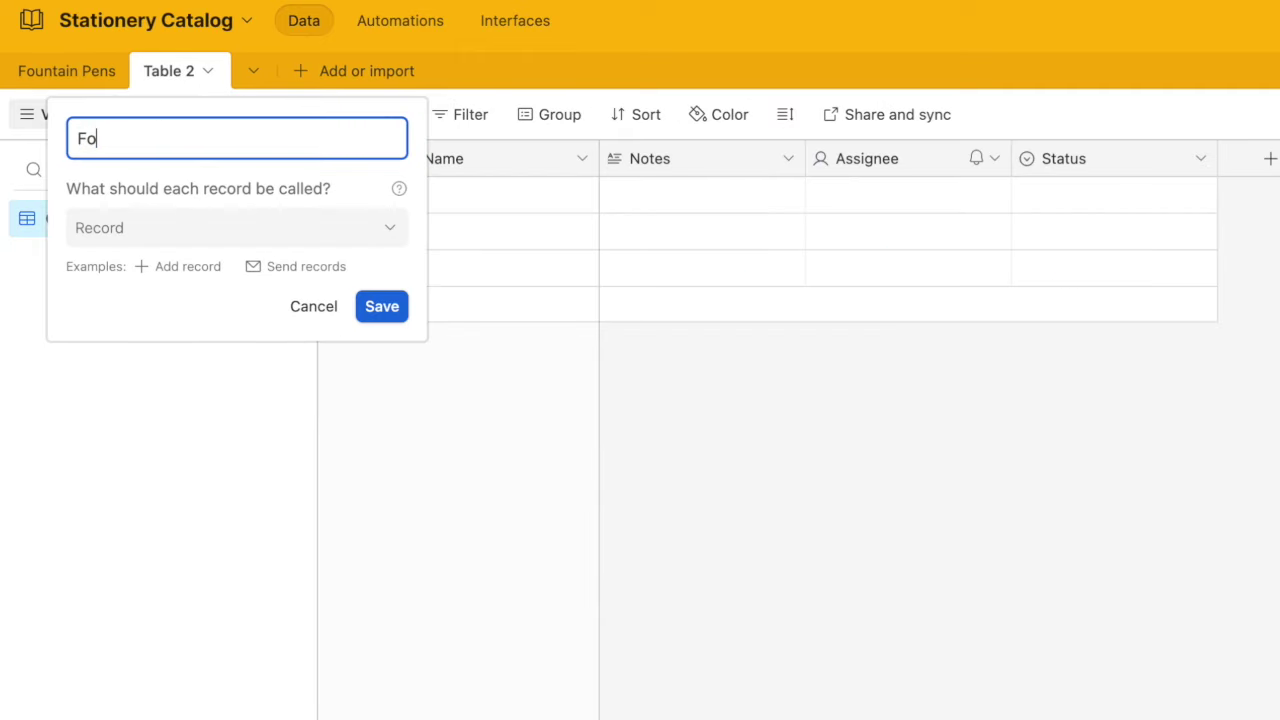
{"action": "left_click", "coordinate": [377, 237]}
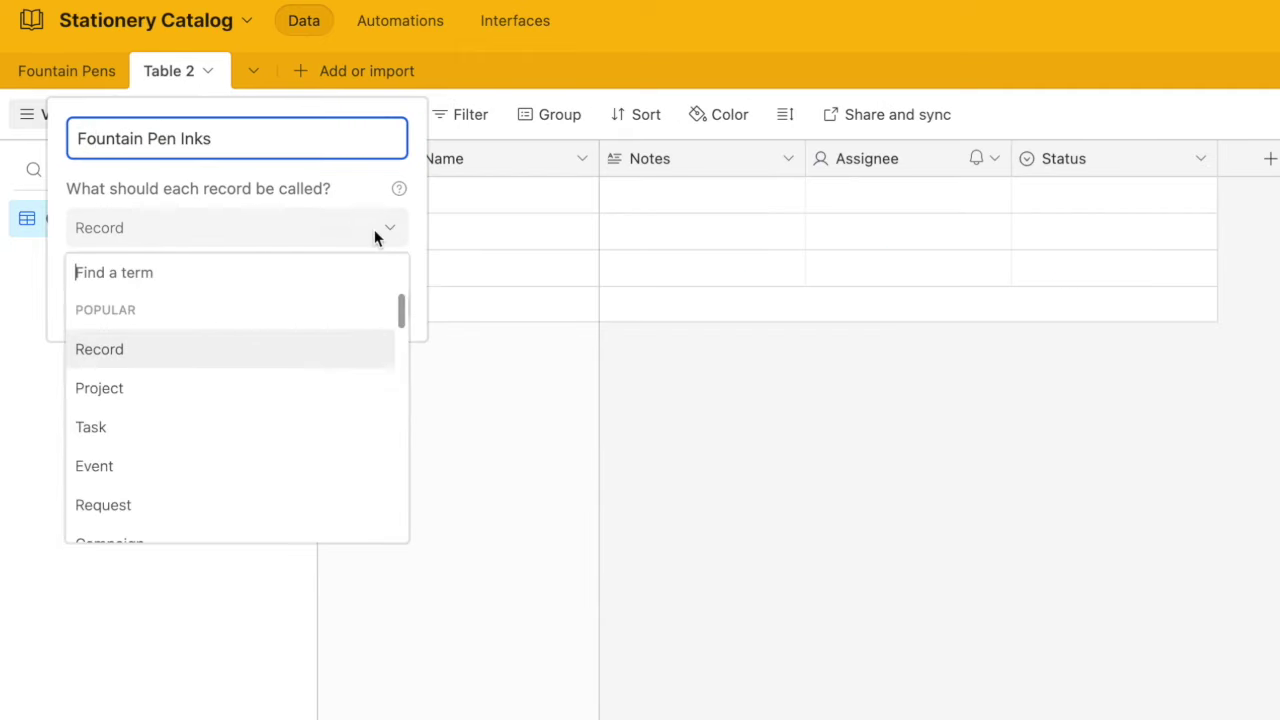
{"action": "type", "text": "ite"}
{"action": "left_click", "coordinate": [118, 359]}
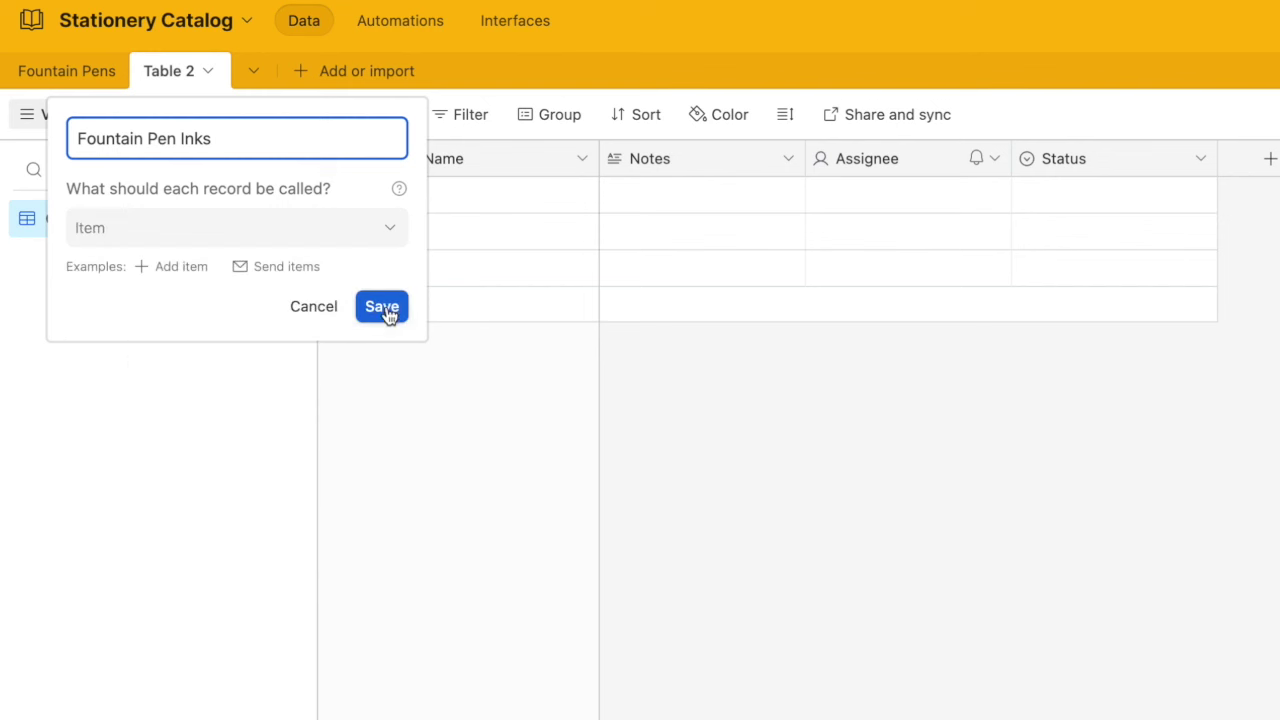
{"action": "left_click", "coordinate": [384, 308]}
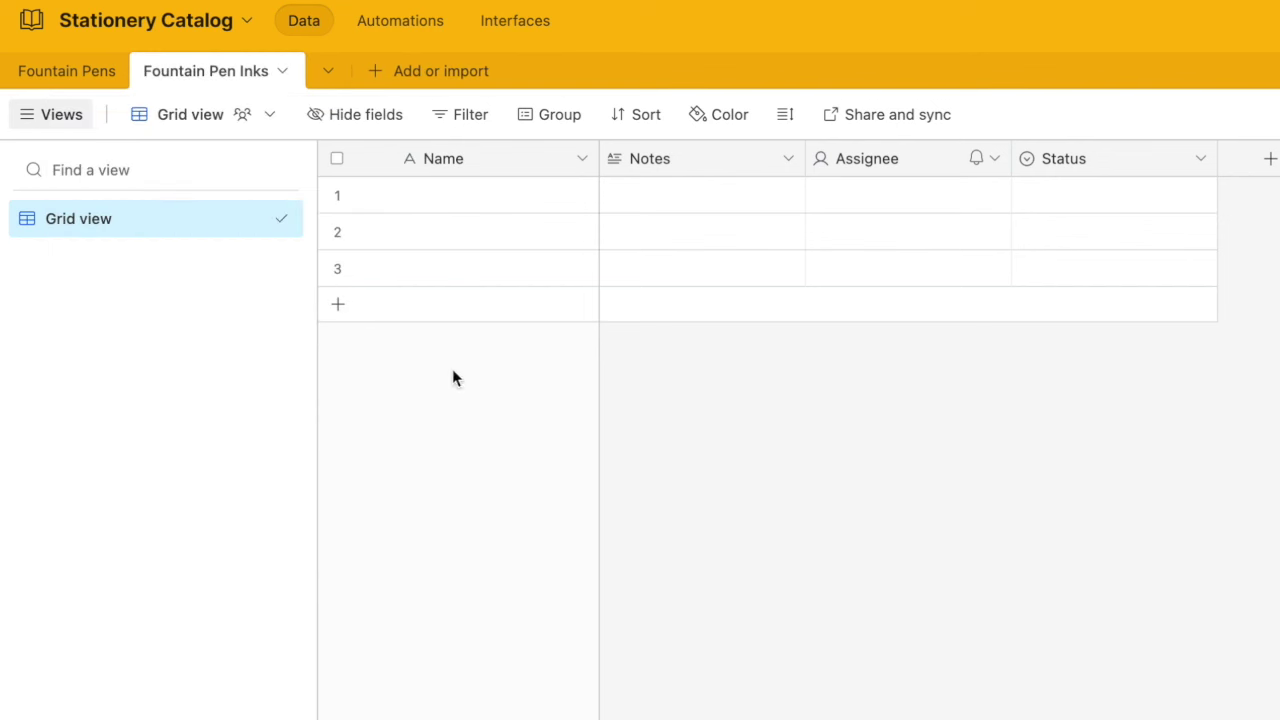
- Rename Name to Color Name and turn Notes into a single-select Brand field
{"action": "double_click", "coordinate": [454, 166]}
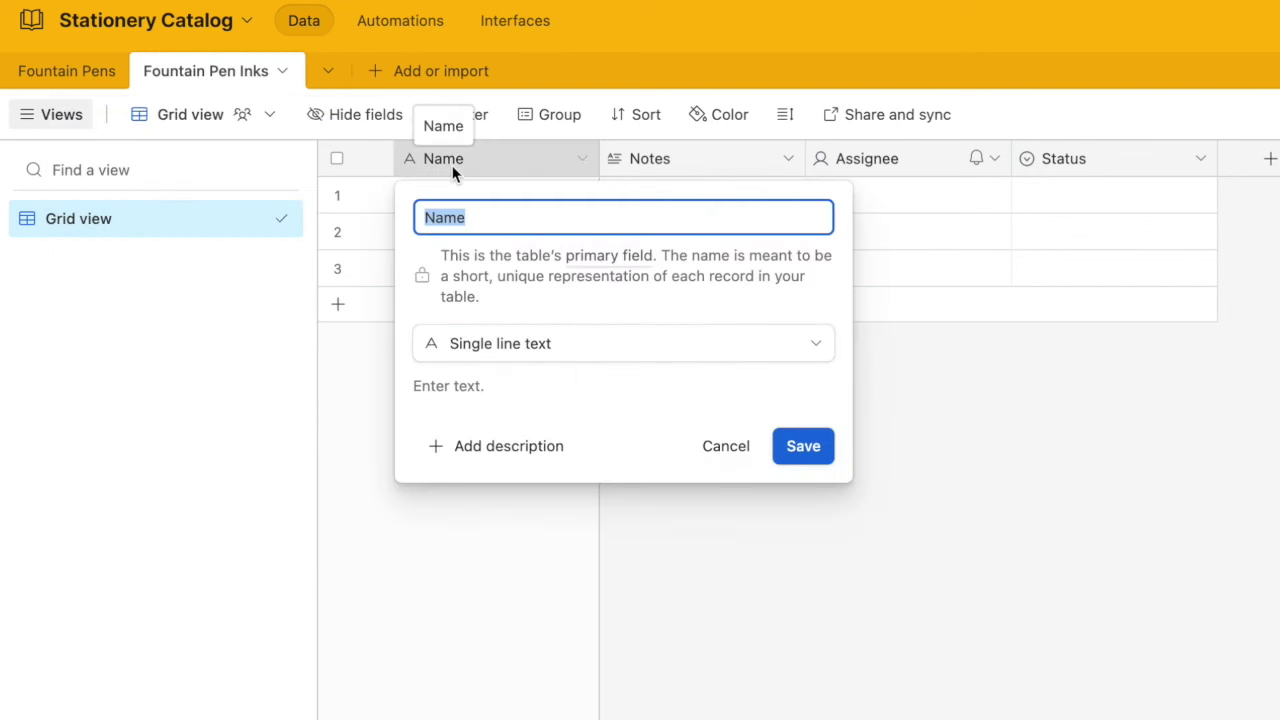
{"action": "left_click", "coordinate": [816, 450]}
{"action": "double_click", "coordinate": [663, 160]}
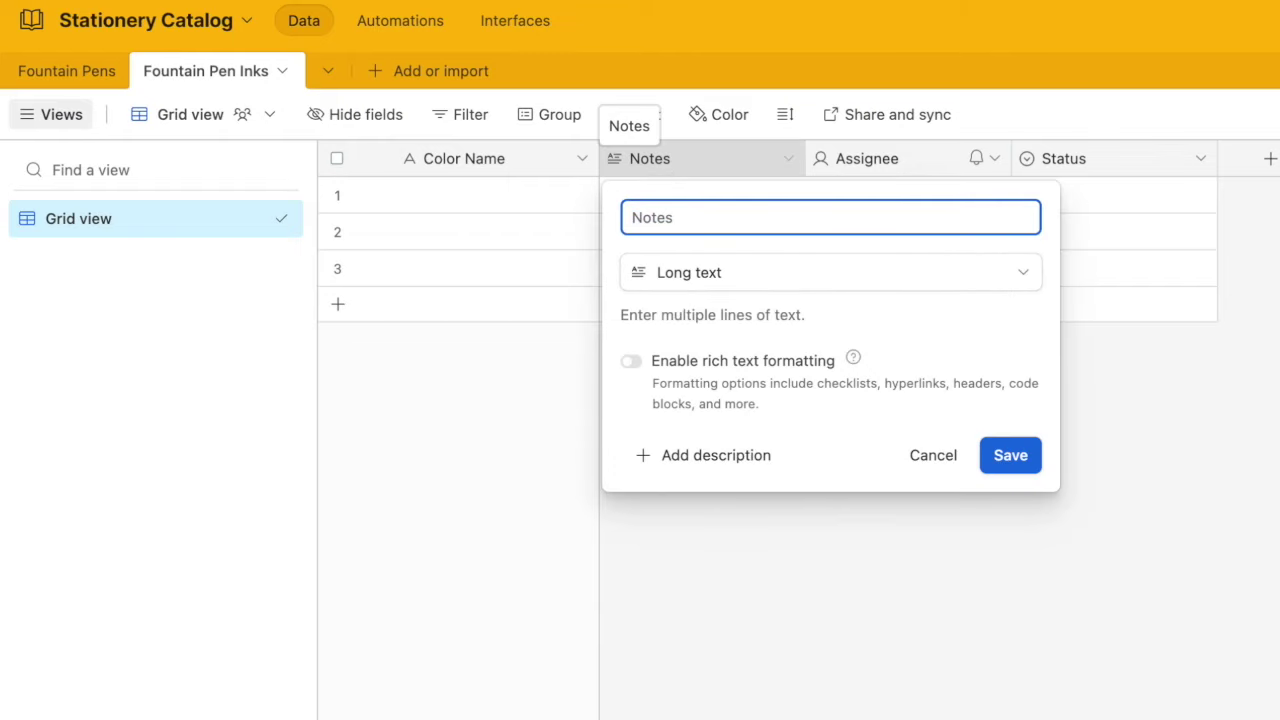
{"action": "left_click", "coordinate": [707, 285]}
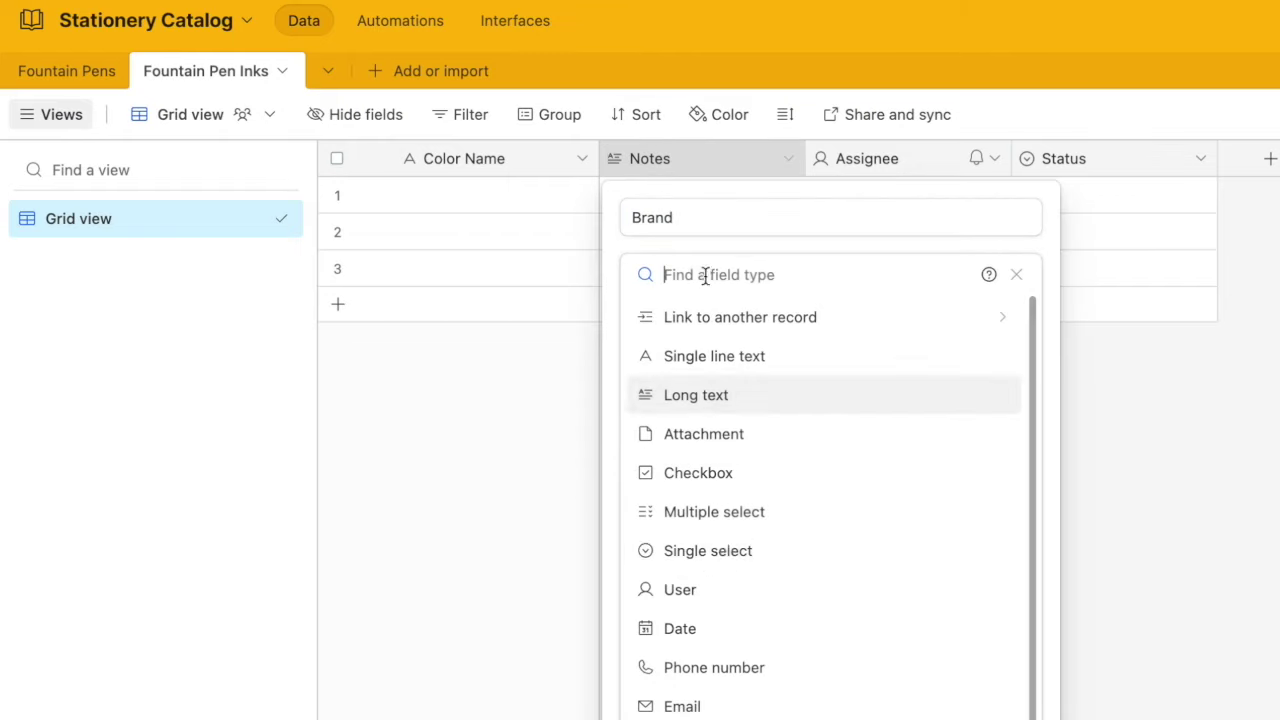
{"action": "left_click", "coordinate": [717, 546]}
{"action": "left_click", "coordinate": [528, 632]}
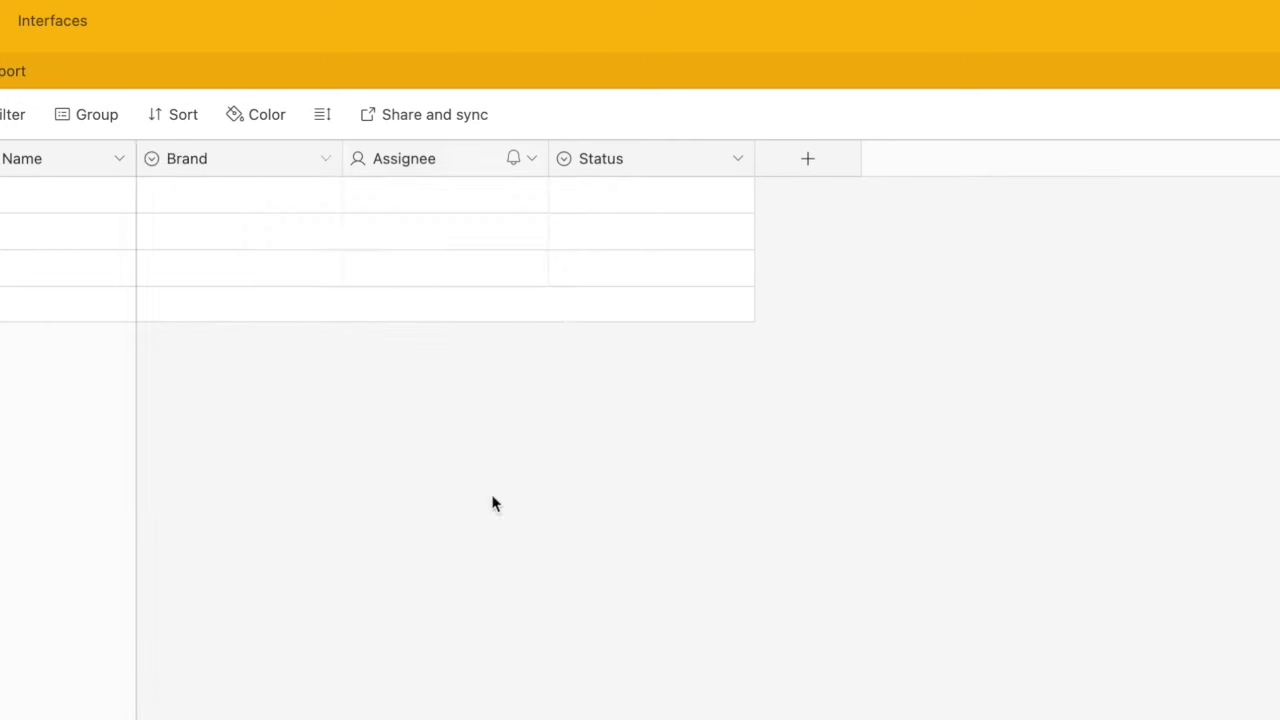
- Turn the Assignee field into an attachment field named Swatch
{"action": "double_click", "coordinate": [403, 160]}
{"action": "type", "text": "Swatch"}
{"action": "left_click", "coordinate": [419, 275]}
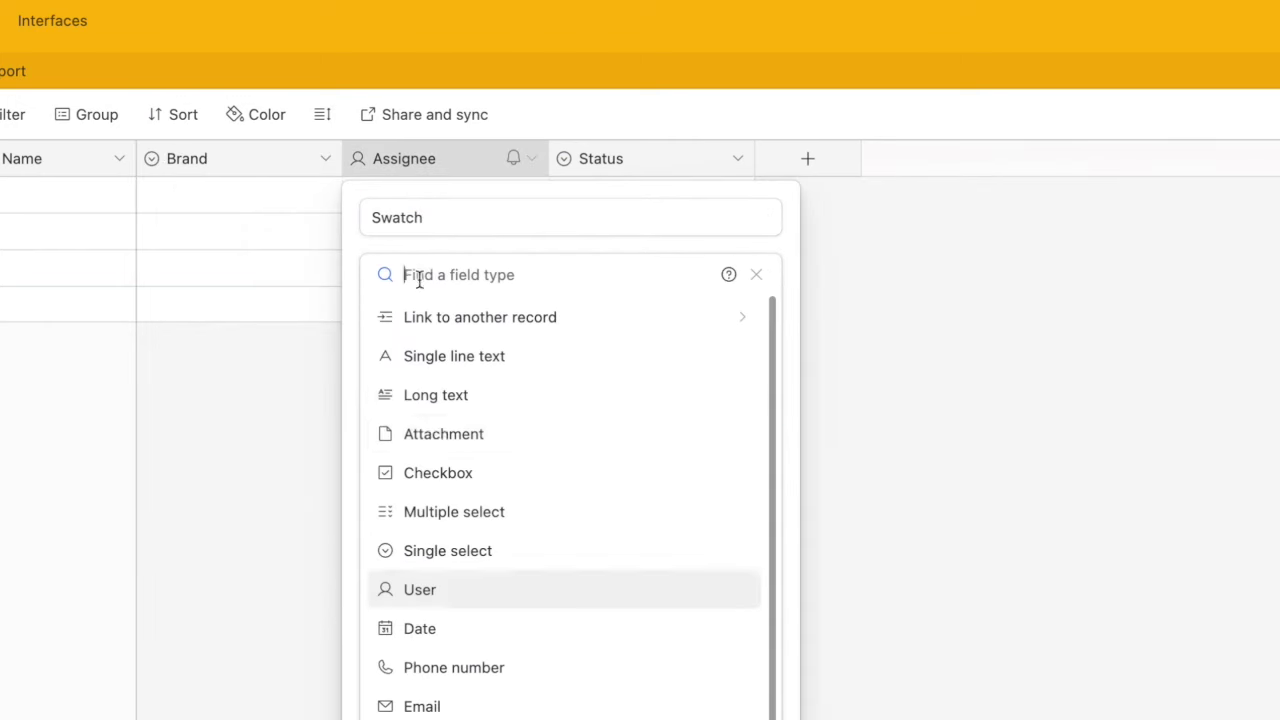
{"action": "left_click", "coordinate": [437, 434]}
- Turn Status into a multiple-select Color field with options Blue, Black, Yellow and Red
{"action": "double_click", "coordinate": [628, 160]}
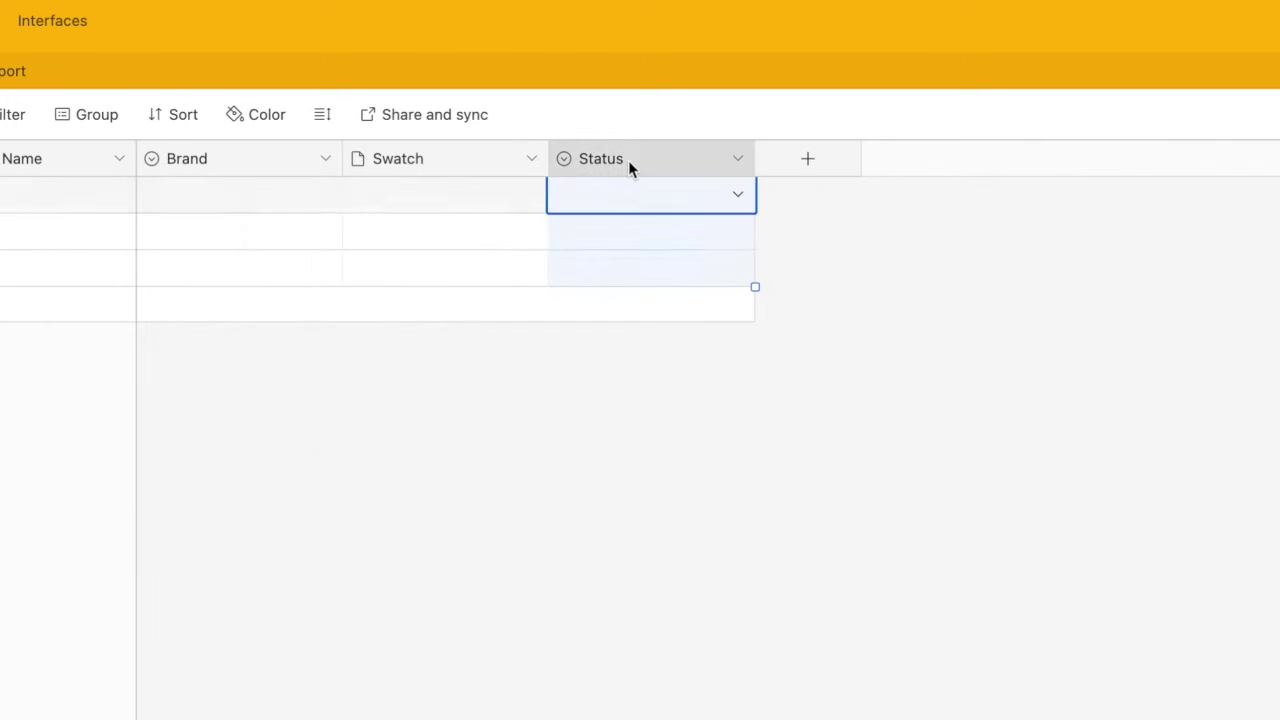
{"action": "type", "text": "Color"}
{"action": "left_click", "coordinate": [663, 283]}
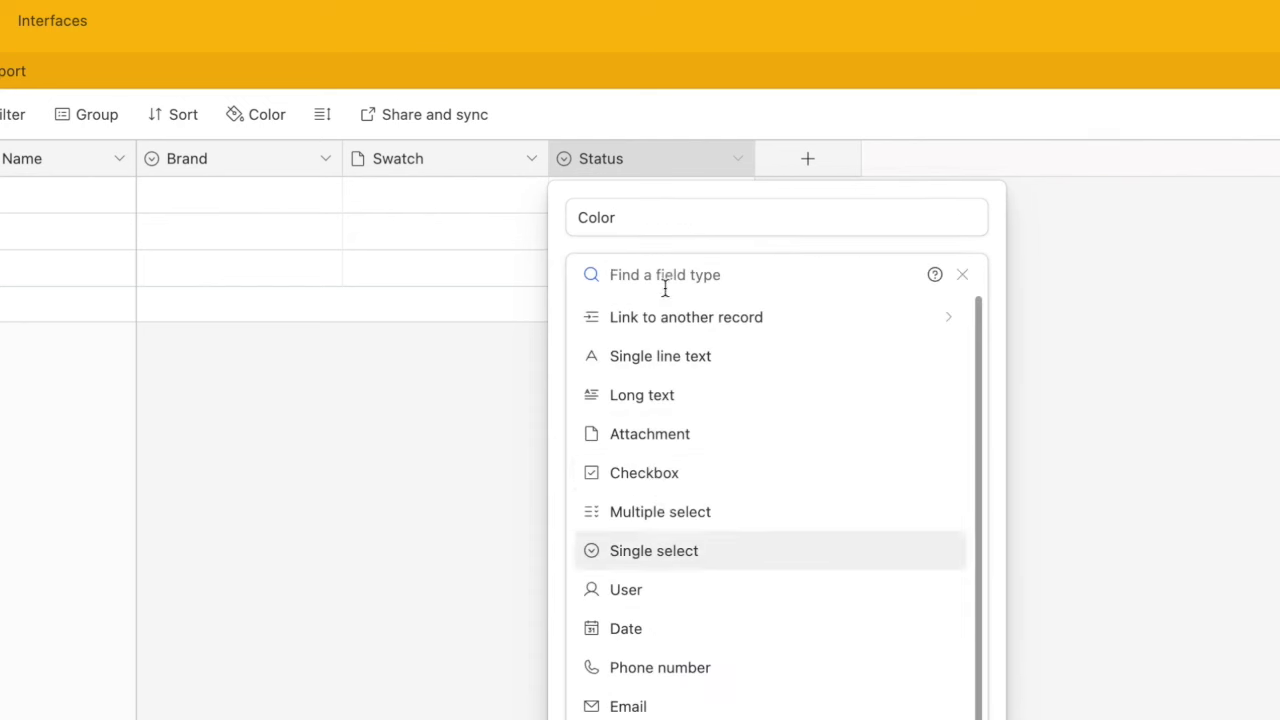
{"action": "left_click", "coordinate": [656, 512]}
{"action": "left_click", "coordinate": [973, 419]}
{"action": "left_click", "coordinate": [973, 419]}
{"action": "left_click", "coordinate": [973, 419]}
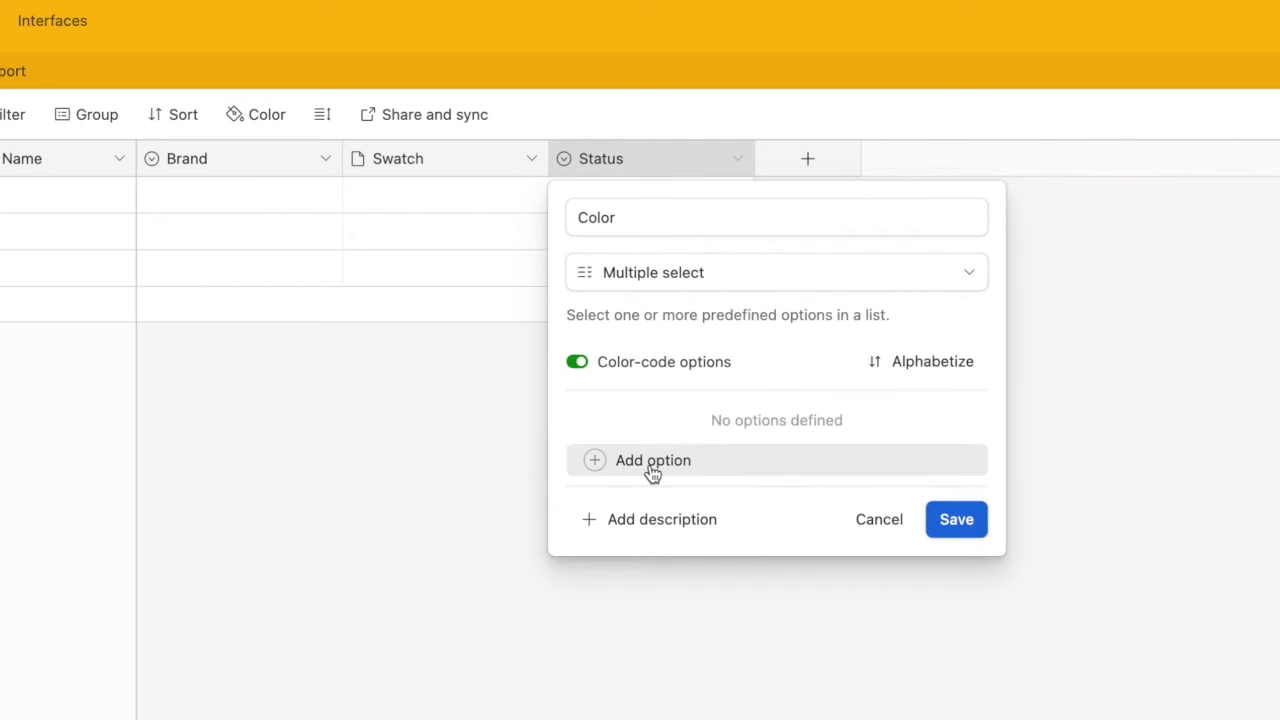
{"action": "type", "text": "Blue"}
{"action": "key", "text": "Return"}
{"action": "type", "text": "Black"}
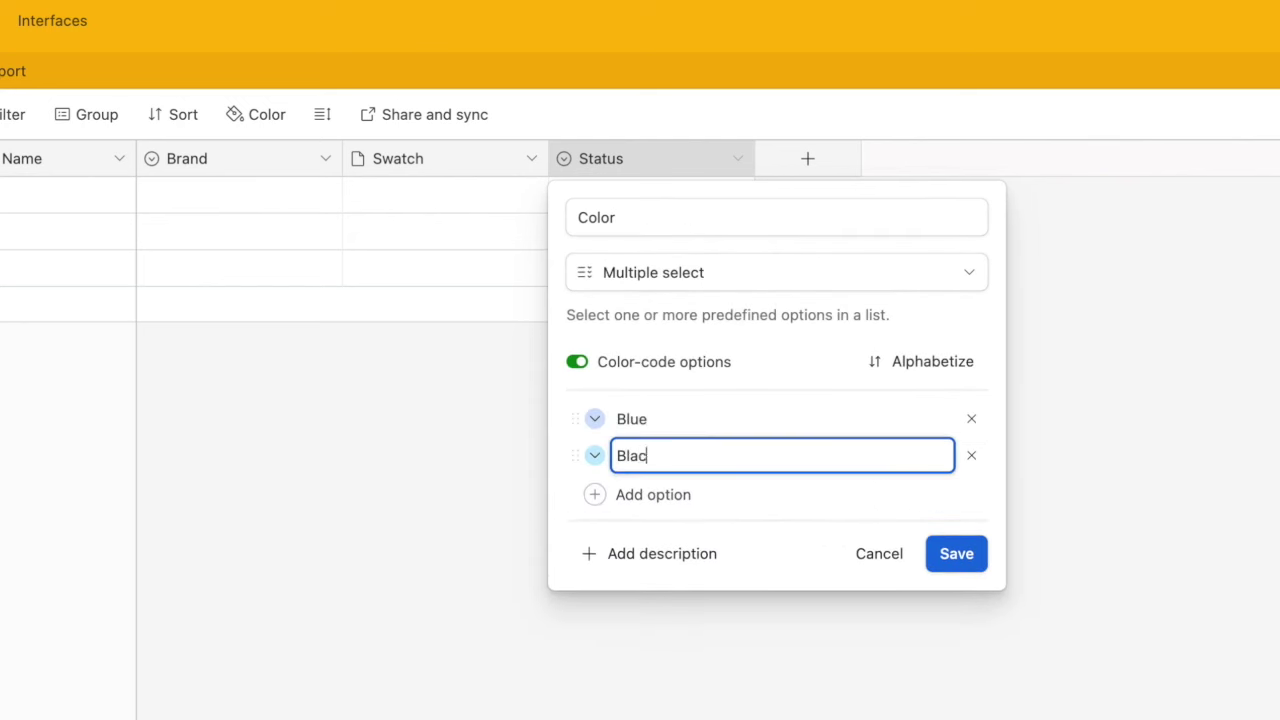
{"action": "key", "text": "Return"}
{"action": "type", "text": "Yellow"}
{"action": "key", "text": "Return"}
{"action": "type", "text": "Red"}
{"action": "key", "text": "Return"}
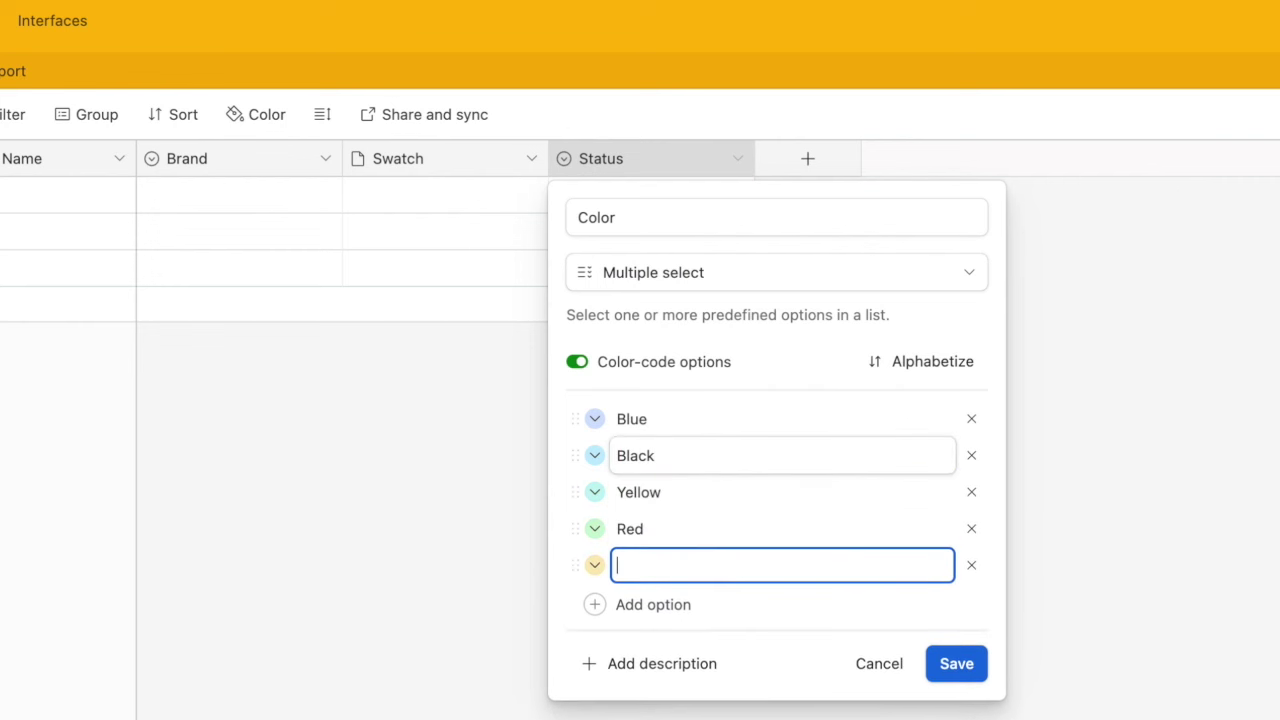
{"action": "left_click", "coordinate": [970, 566]}
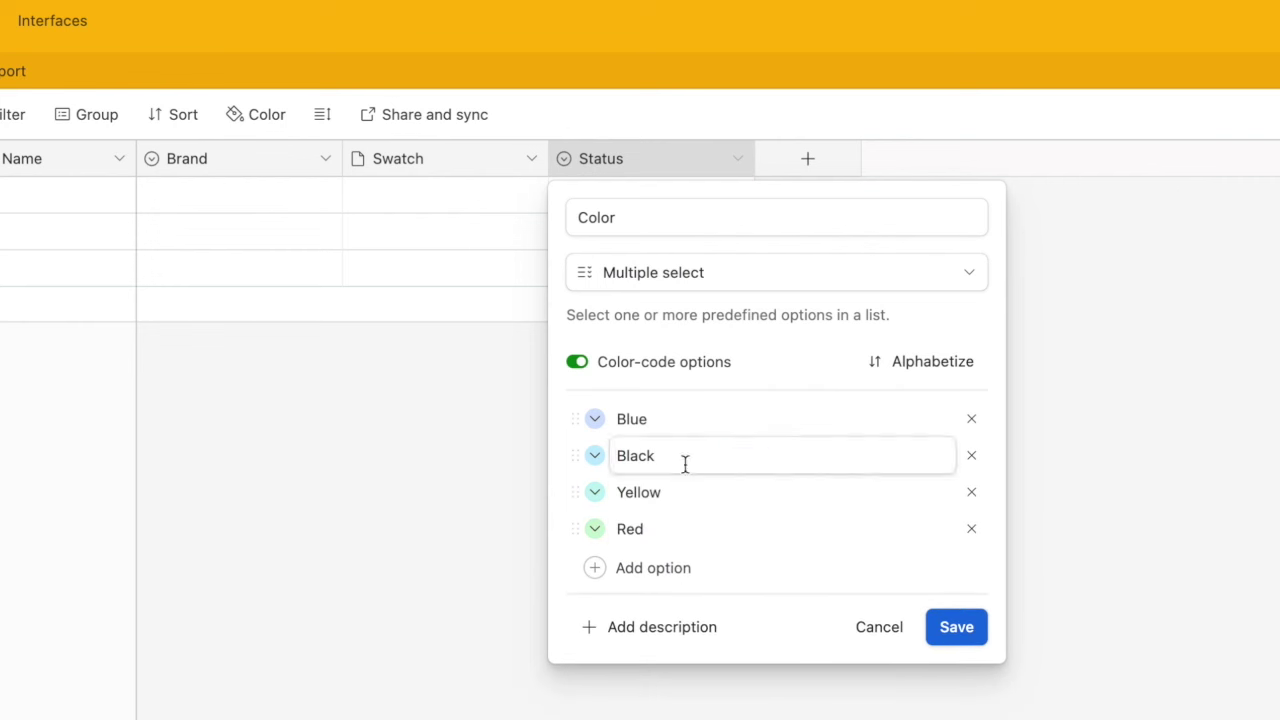
- Adjust the Color option colours, making Black grey
{"action": "left_click", "coordinate": [596, 420]}
{"action": "left_click", "coordinate": [648, 451]}
{"action": "left_click", "coordinate": [594, 456]}
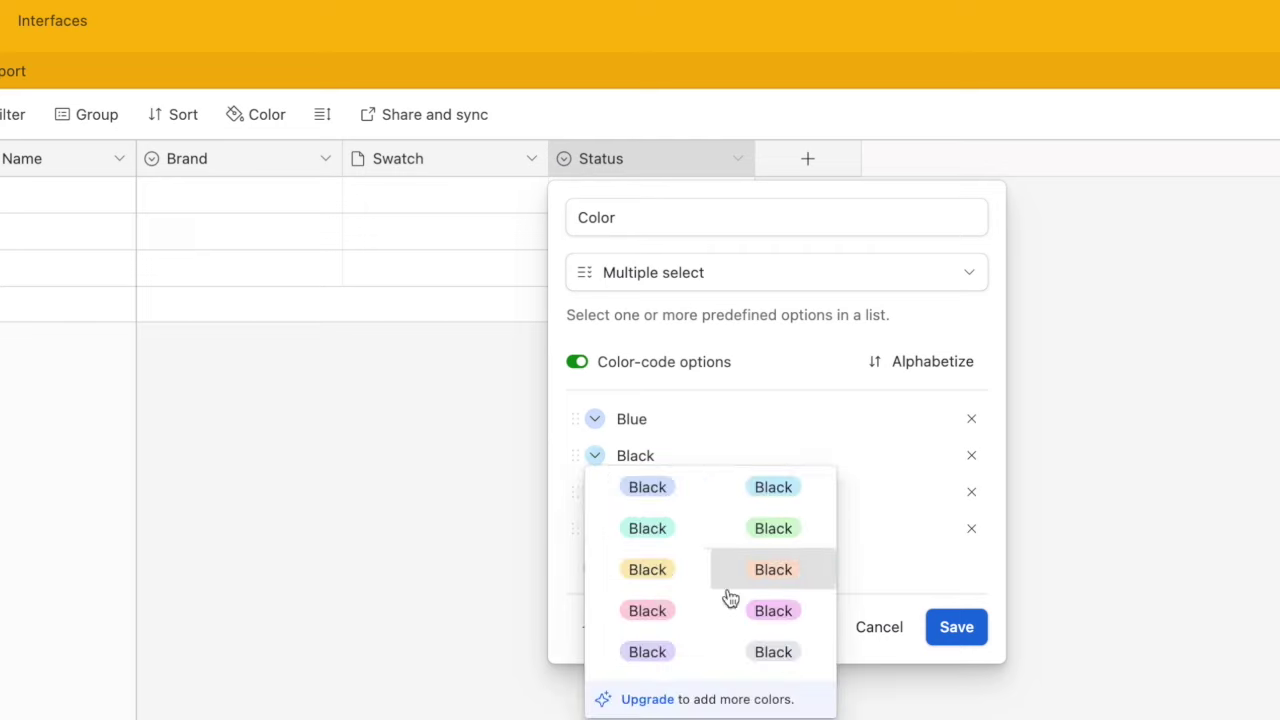
{"action": "left_click", "coordinate": [771, 651]}
{"action": "left_click", "coordinate": [595, 492]}
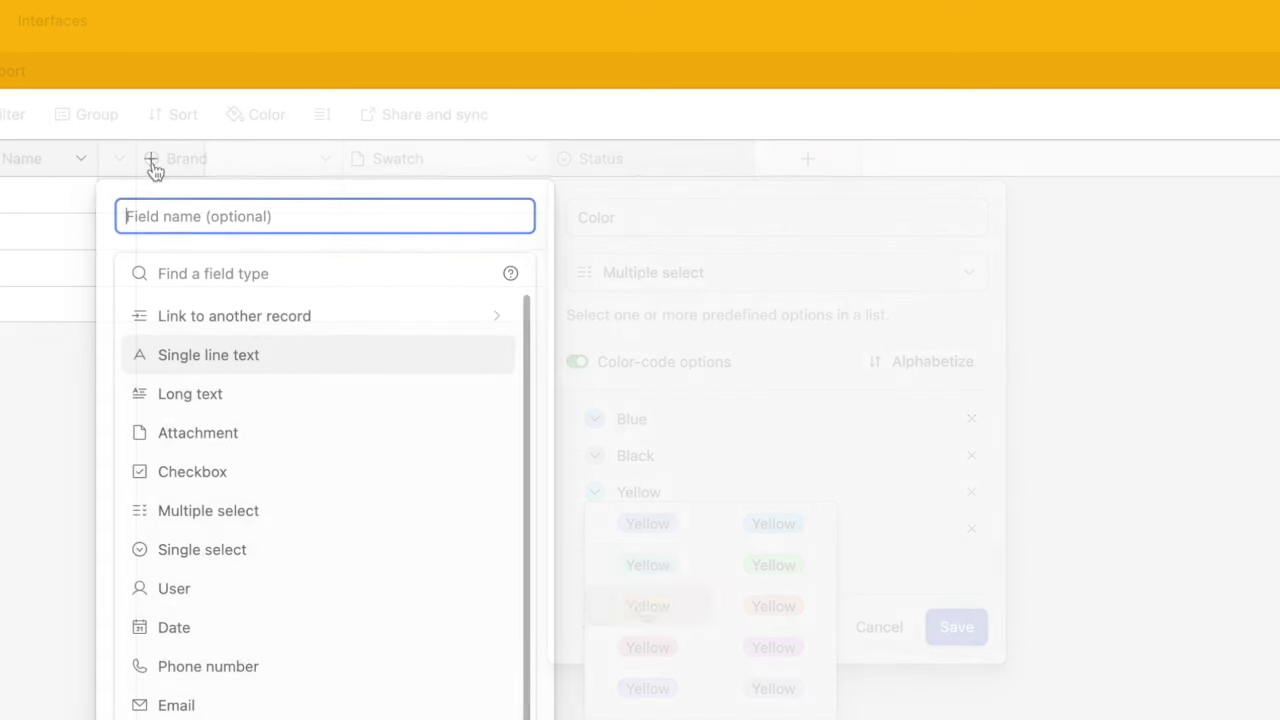
- Add single-select Sheen and Shimmer fields
{"action": "type", "text": "Sheen"}
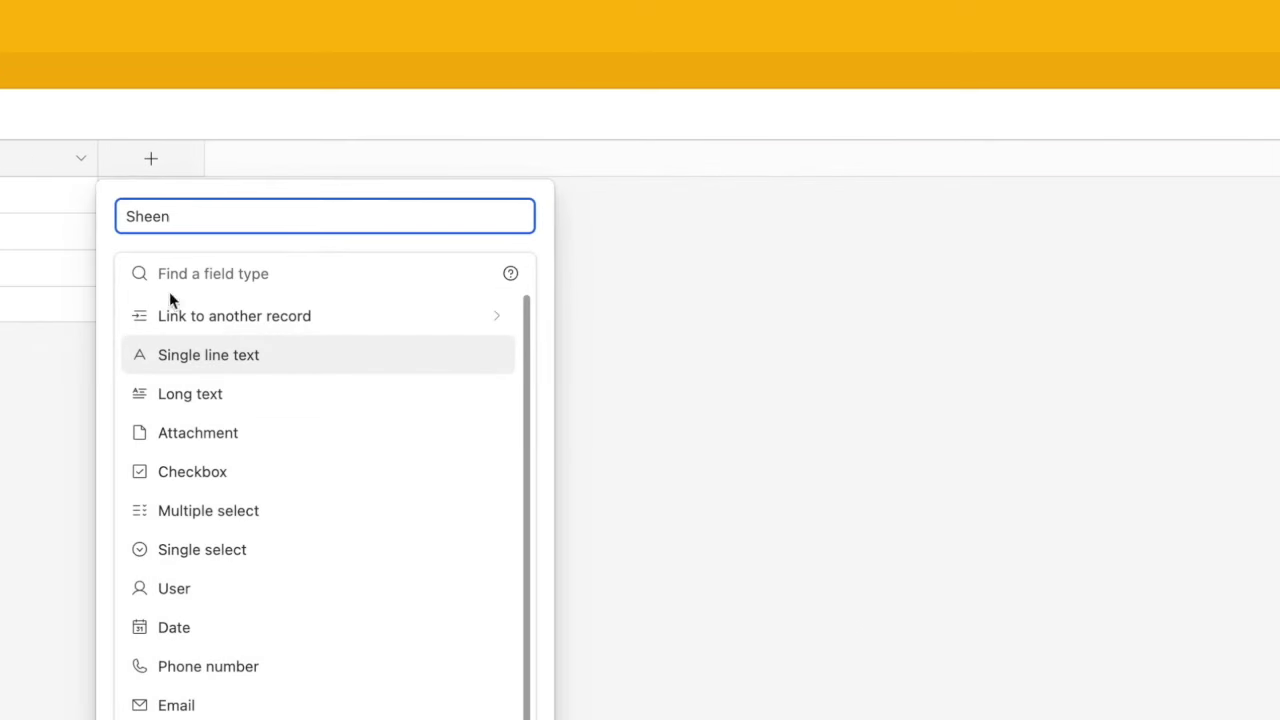
{"action": "left_click", "coordinate": [210, 549]}
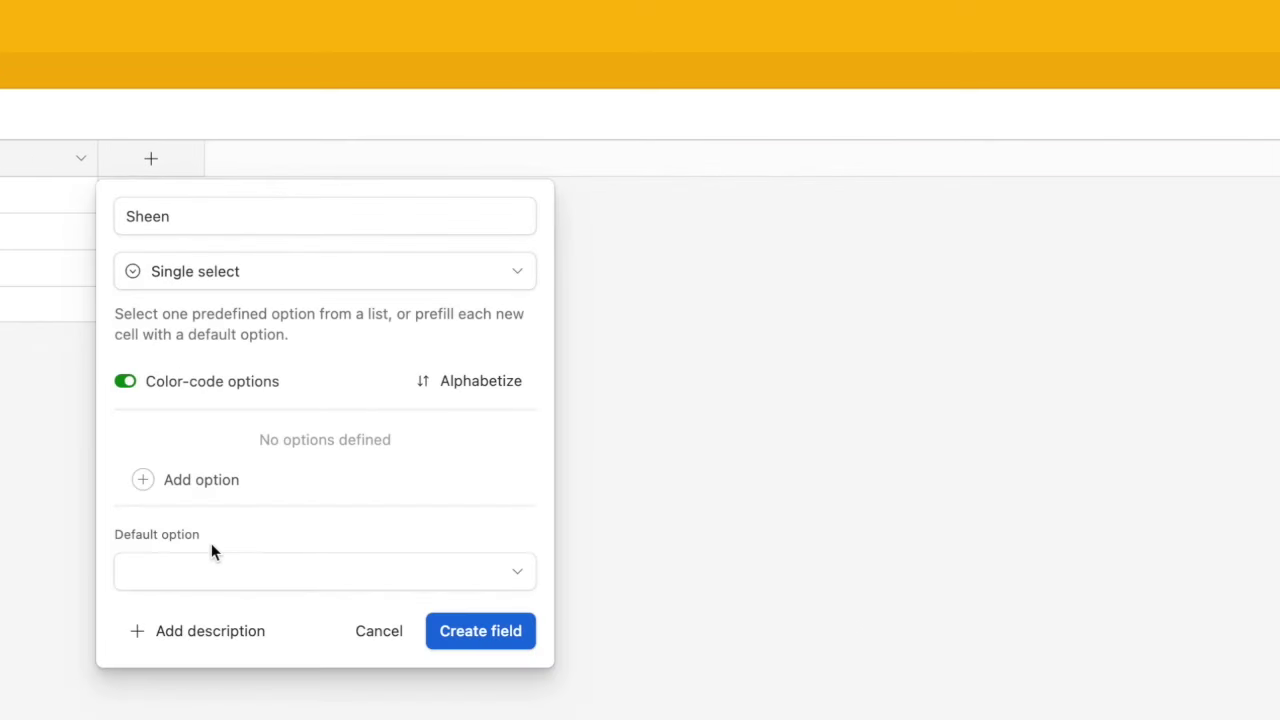
{"action": "left_click", "coordinate": [481, 628]}
{"action": "left_click", "coordinate": [356, 162]}
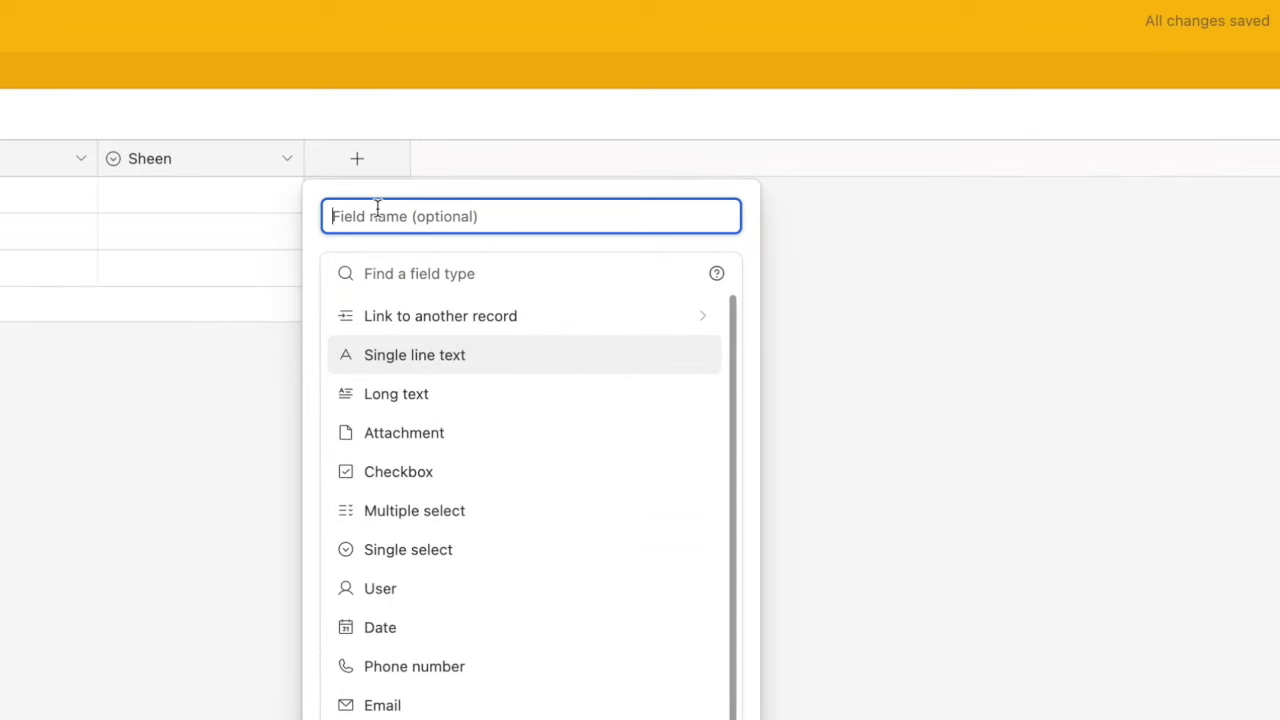
{"action": "type", "text": "Shimmer"}
{"action": "left_click", "coordinate": [408, 549]}
{"action": "left_click", "coordinate": [686, 628]}
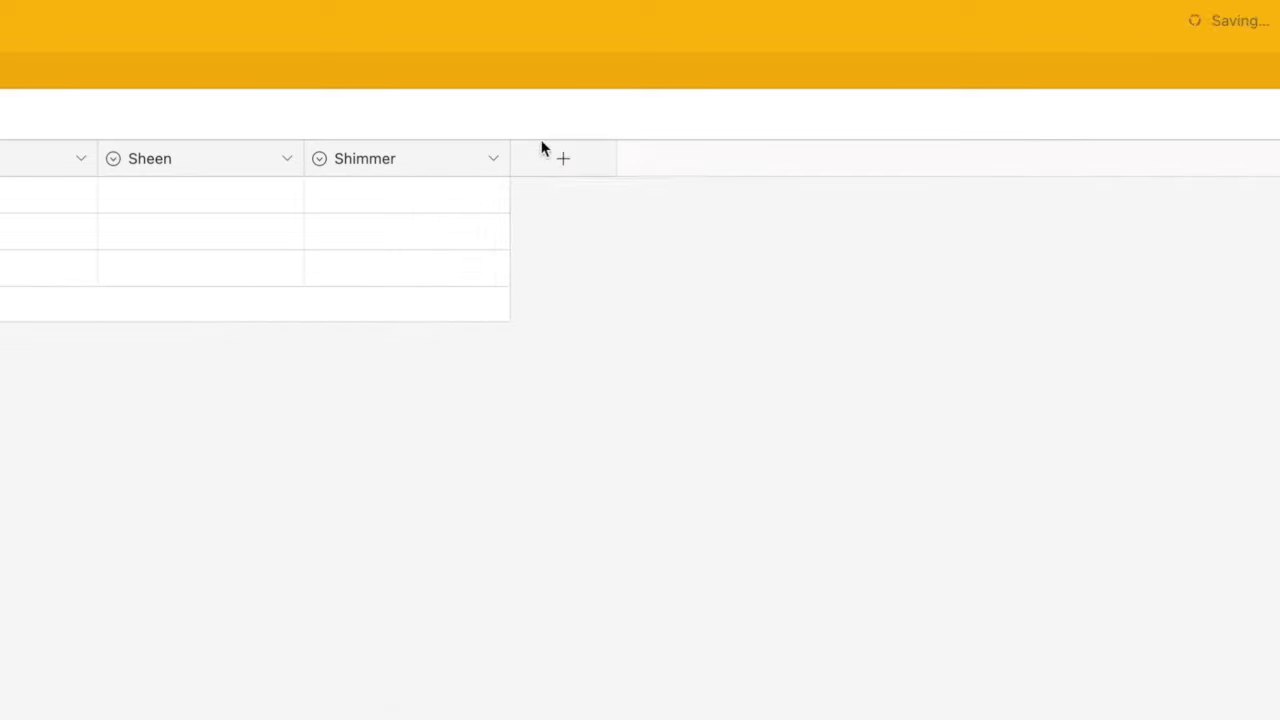
- Add a single-select Shading field with options High, Medium, Low and -
{"action": "left_click", "coordinate": [564, 162]}
{"action": "type", "text": "Shading"}
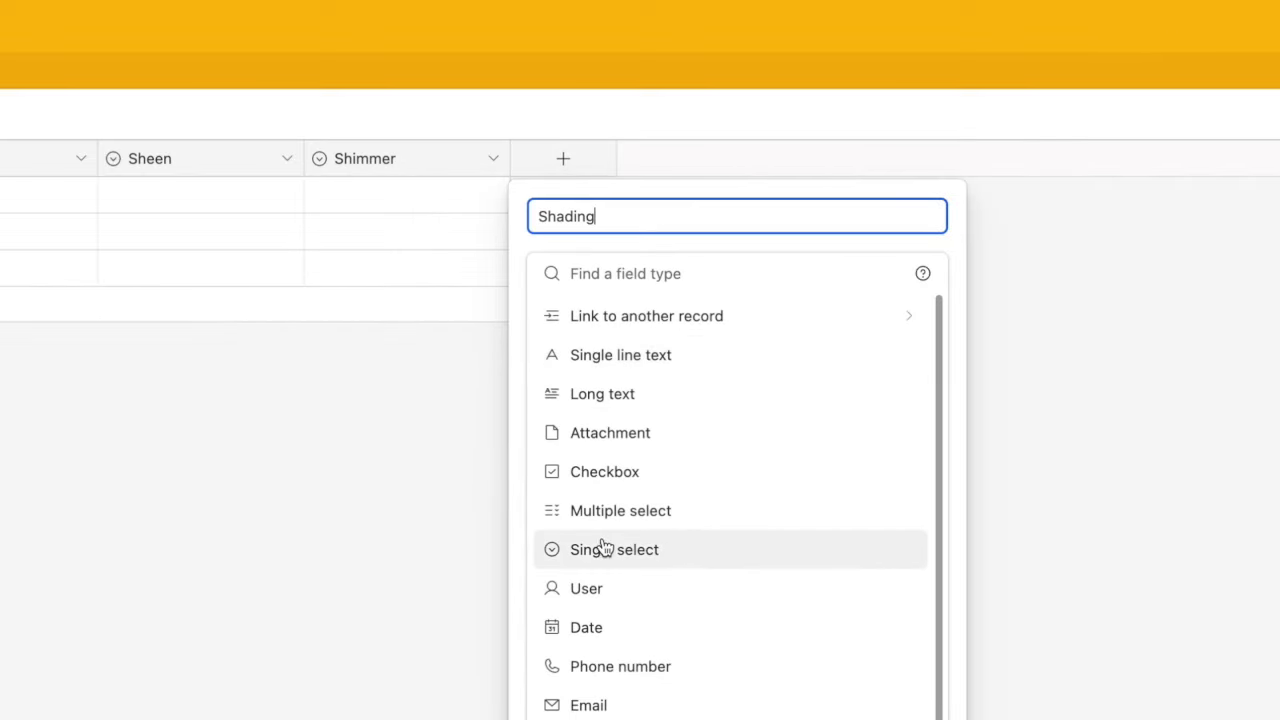
{"action": "left_click", "coordinate": [600, 549]}
{"action": "type", "text": "High"}
{"action": "key", "text": "Return"}
{"action": "type", "text": "Medium"}
{"action": "key", "text": "Return"}
{"action": "type", "text": "Low"}
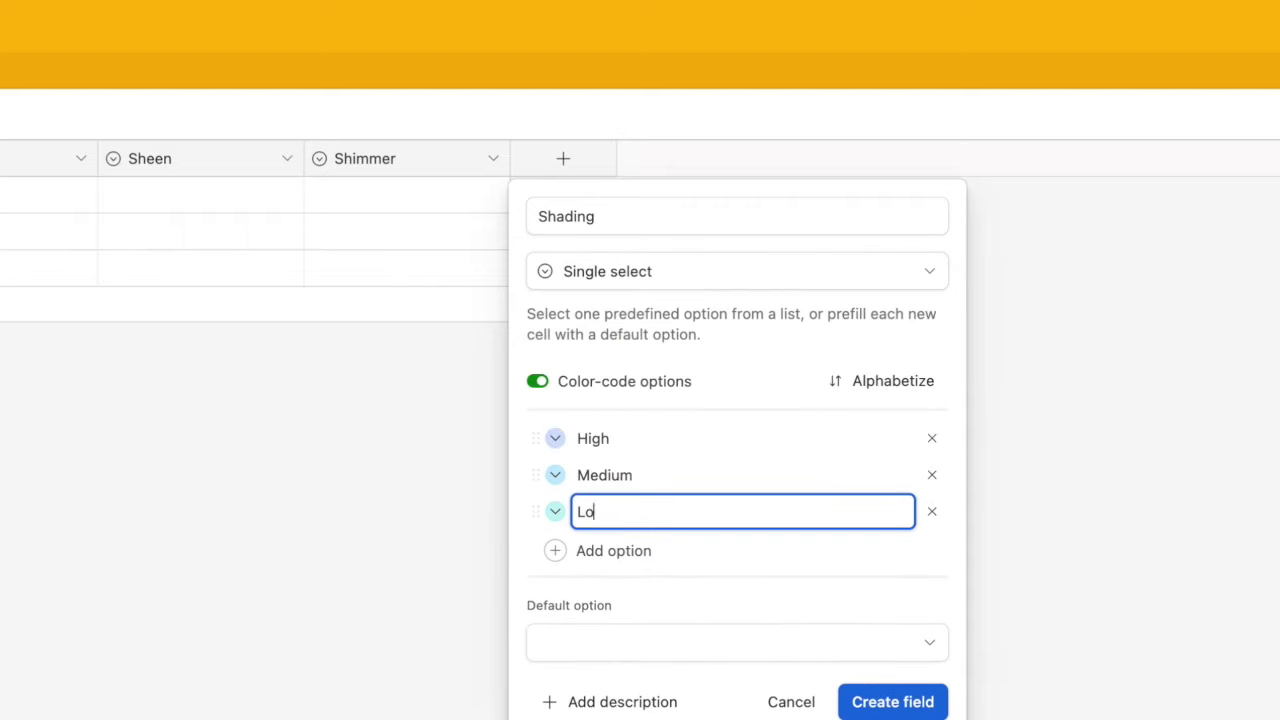
{"action": "key", "text": "Return"}
{"action": "type", "text": "-"}
{"action": "key", "text": "Return"}
{"action": "key", "text": "Return"}
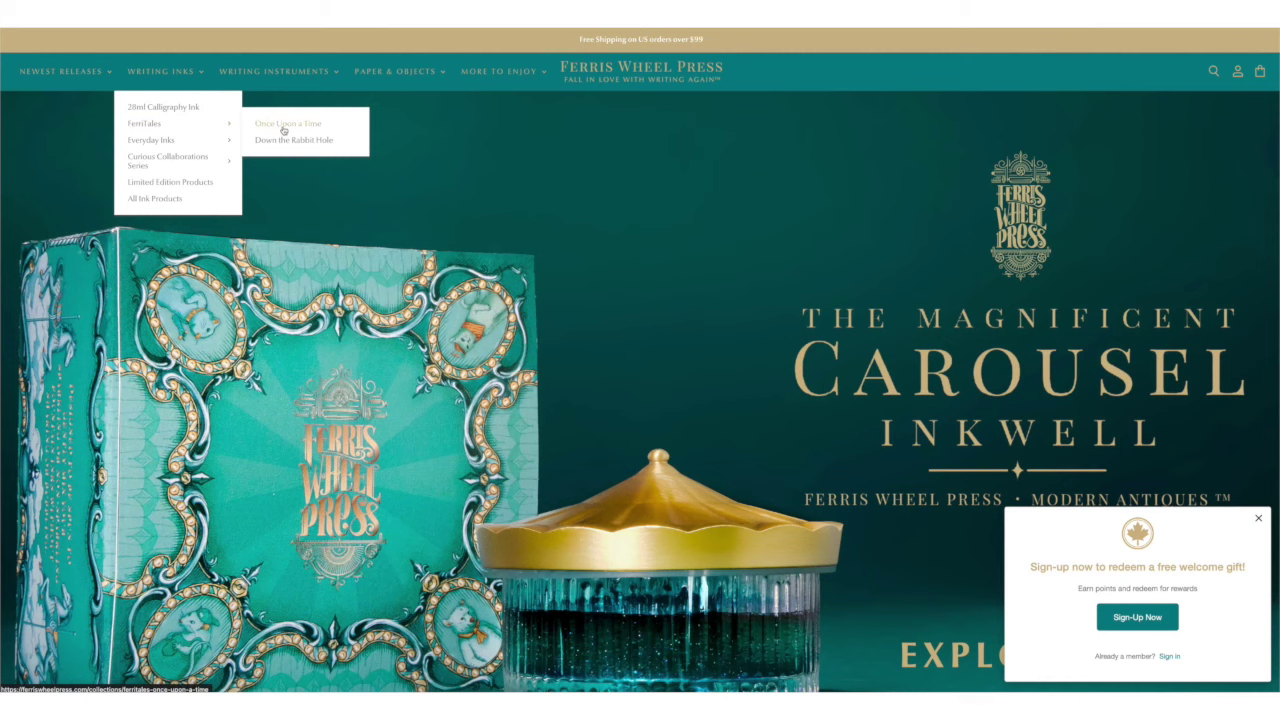
- Save the second Poison Envy image from Ferris Wheel Press's FerriTales collection as a swatch
{"action": "left_click", "coordinate": [158, 128]}
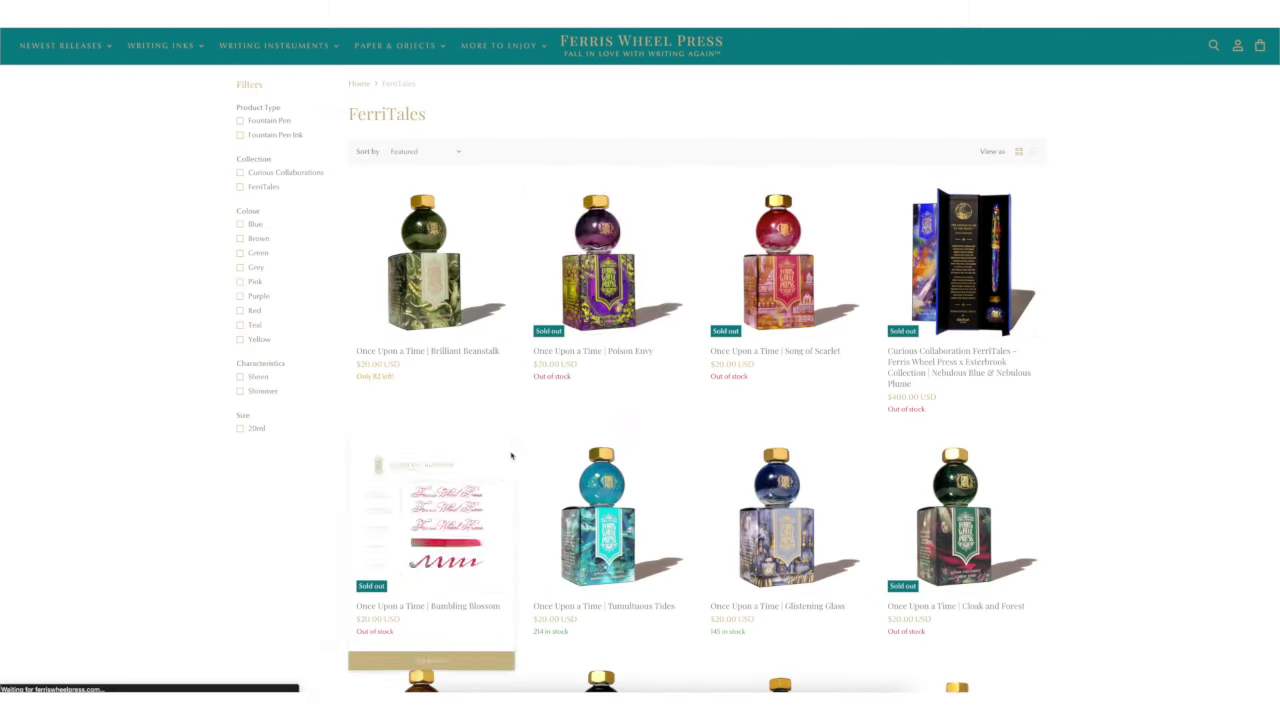
{"action": "left_click", "coordinate": [605, 290]}
{"action": "left_click", "coordinate": [302, 587]}
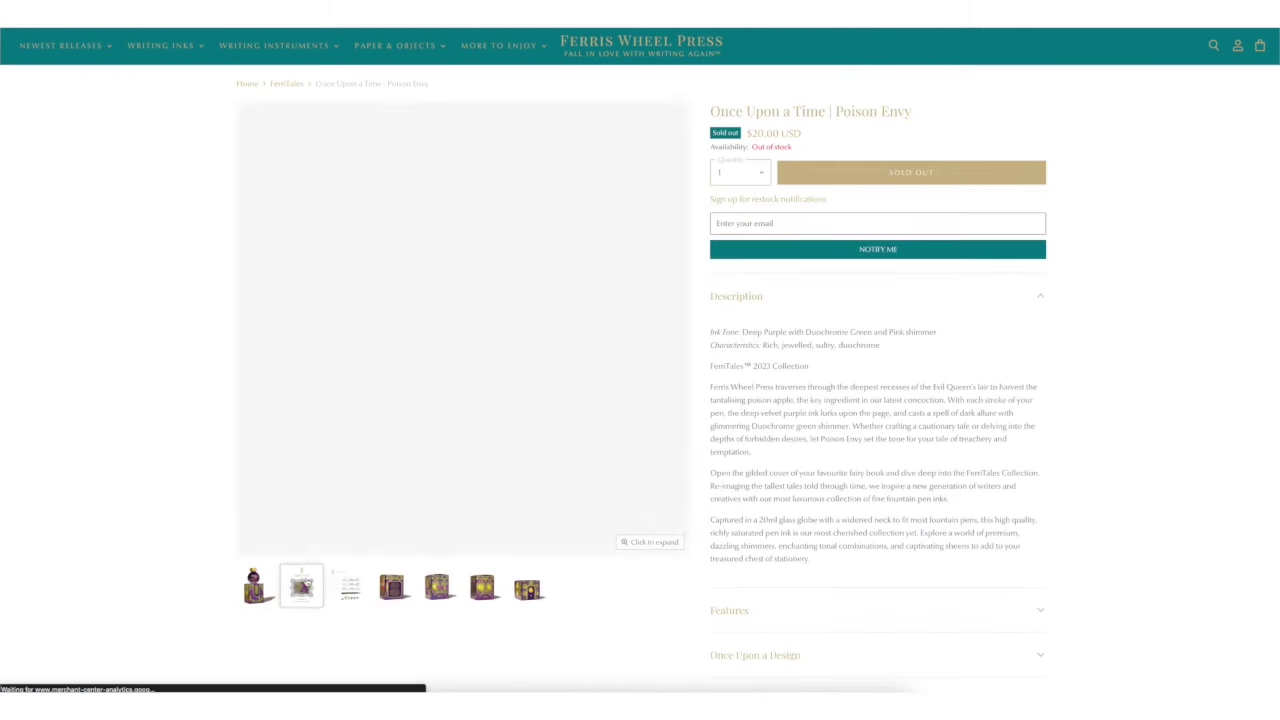
{"action": "right_click", "coordinate": [459, 372]}
{"action": "key", "text": "Return"}
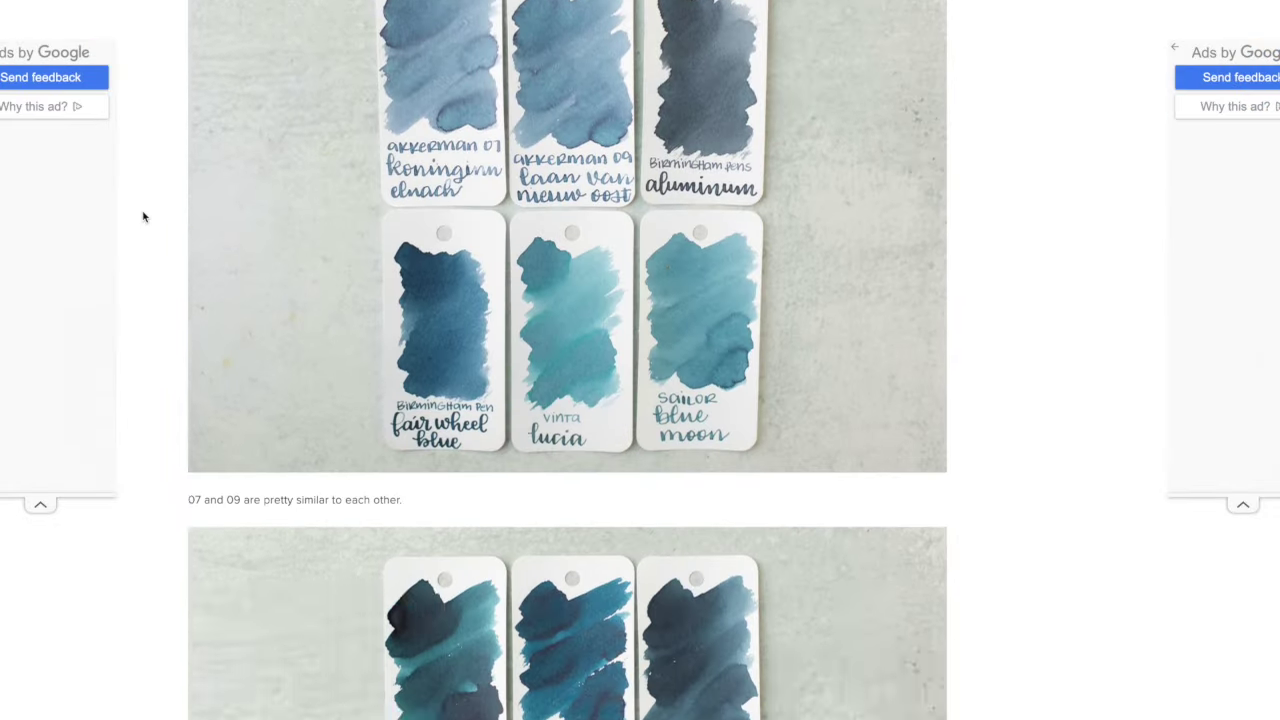
{"action": "scroll", "coordinate": [143, 217], "scroll_direction": "down", "scroll_amount": 2}
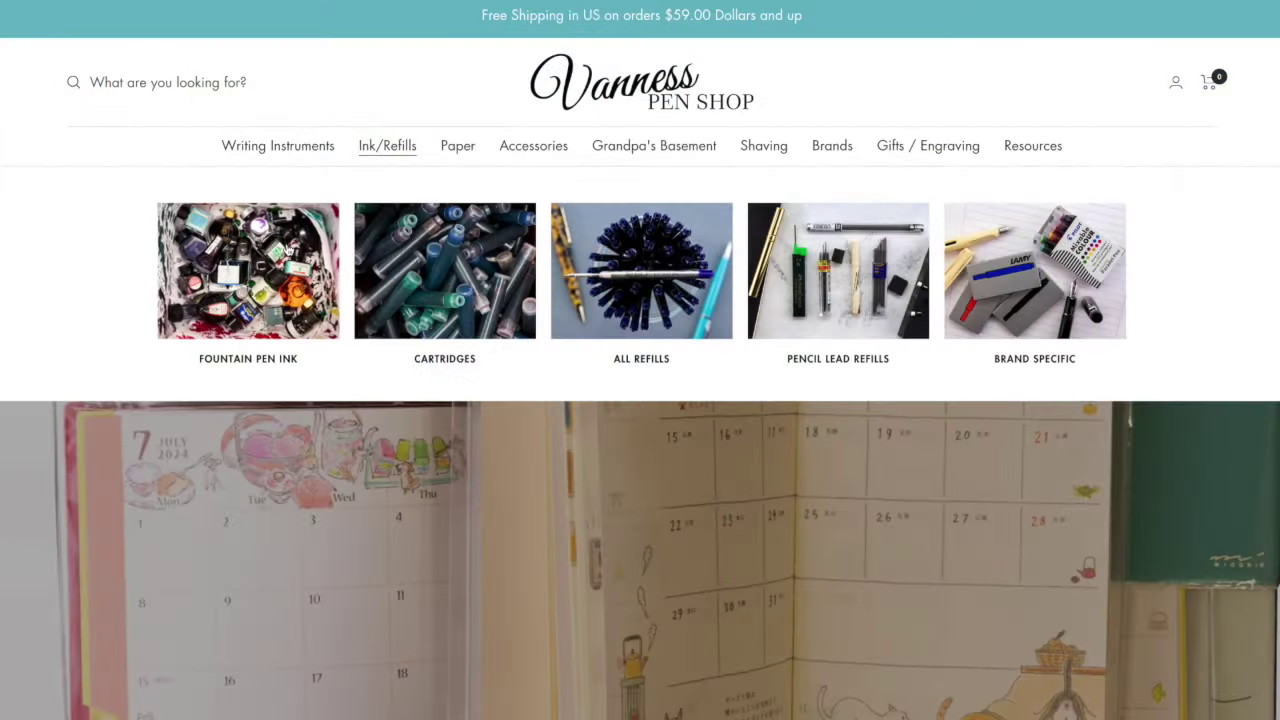
- Go to Vanness Pens' Colorverse Martian ink page, show its swatch and scroll to the specifications
{"action": "left_click", "coordinate": [287, 249]}
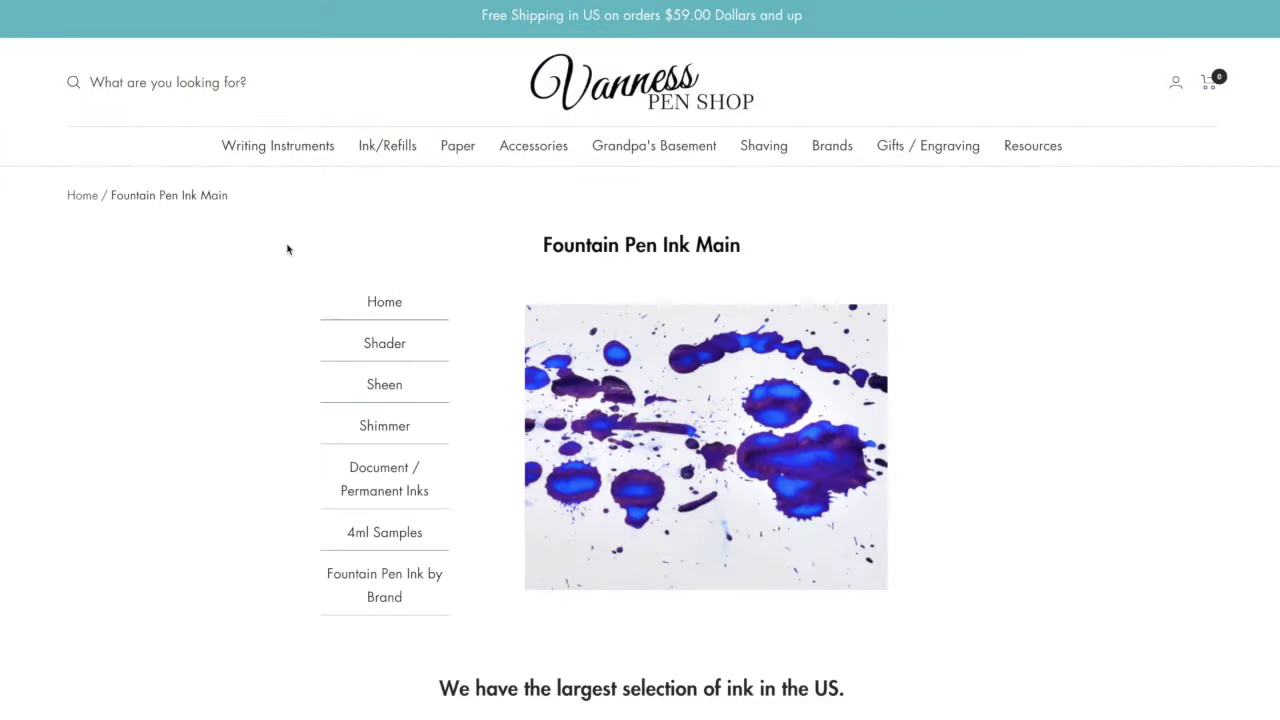
{"action": "scroll", "coordinate": [277, 486], "scroll_direction": "down", "scroll_amount": 11}
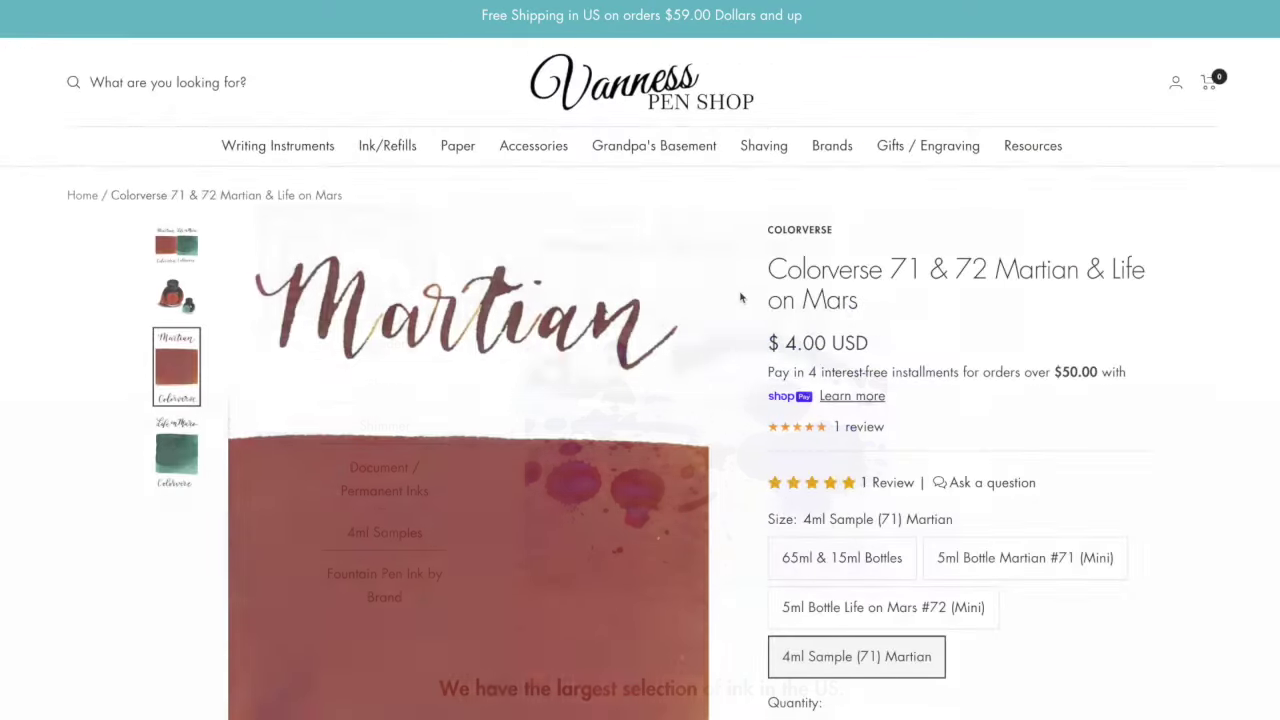
{"action": "left_click", "coordinate": [172, 295]}
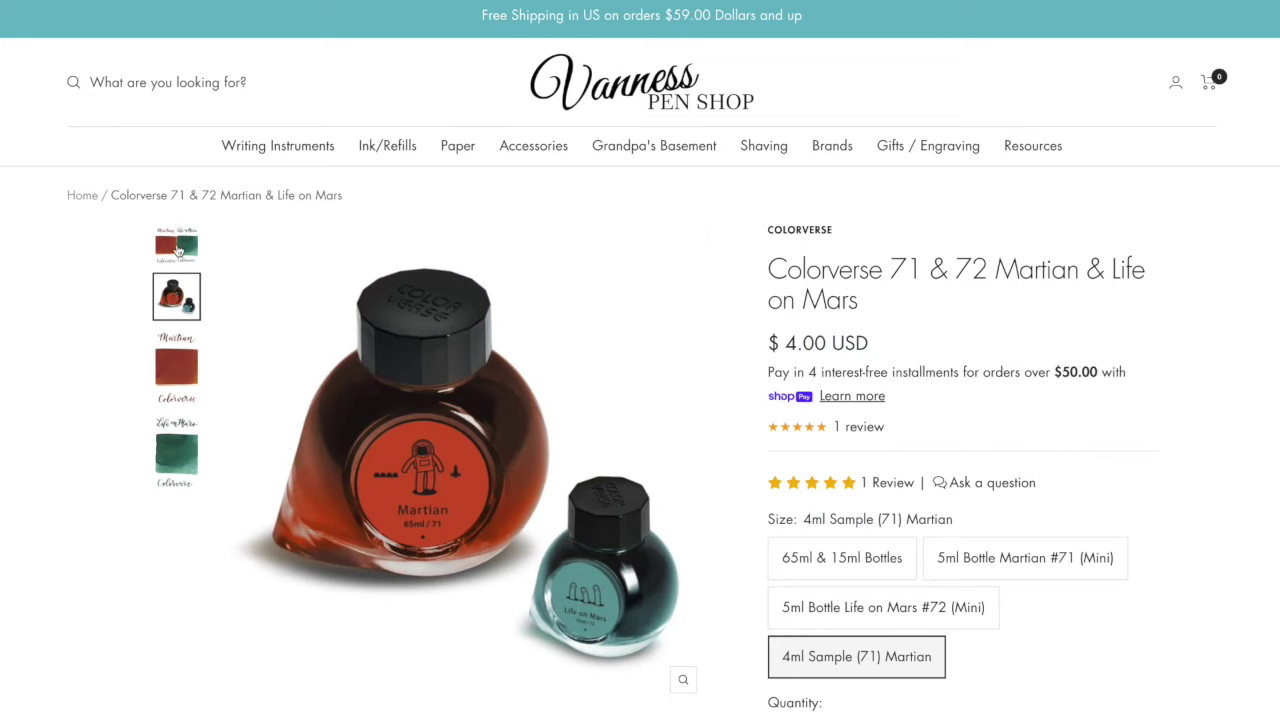
{"action": "left_click", "coordinate": [177, 250]}
{"action": "scroll", "coordinate": [883, 414], "scroll_direction": "down", "scroll_amount": 10}
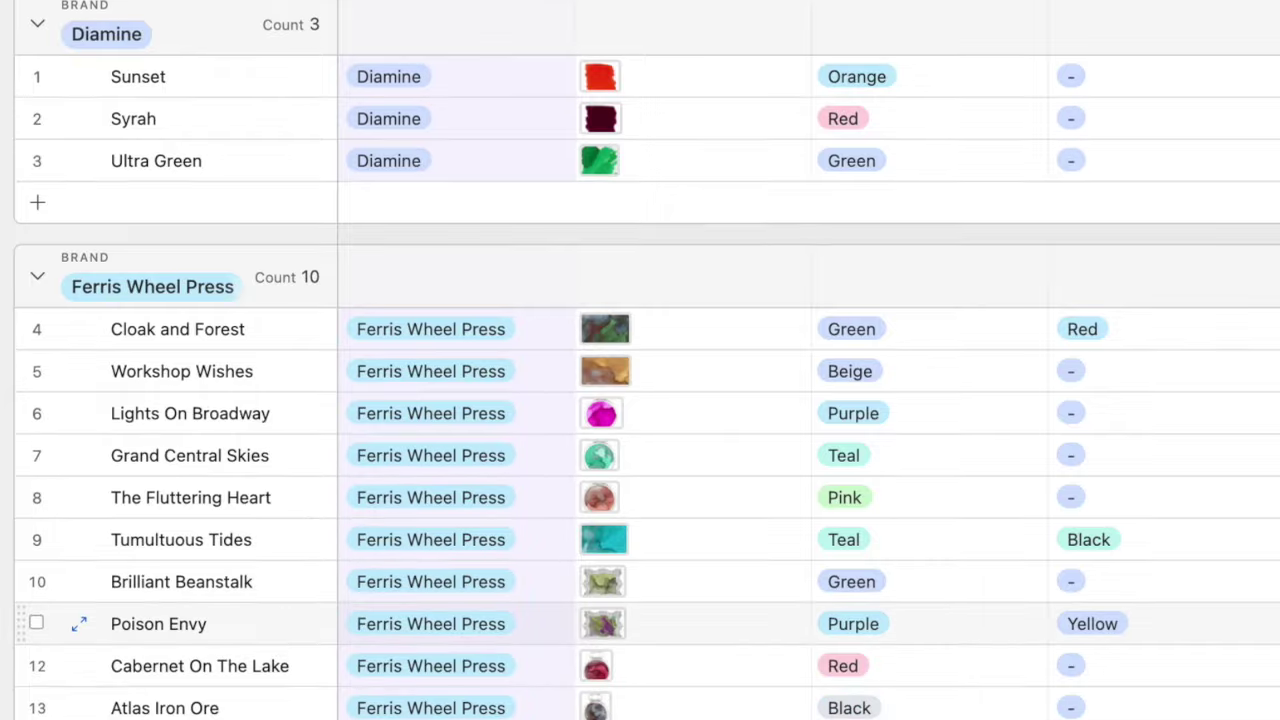
- Create a new gallery view named Ink Swatches for the inks table
{"action": "scroll", "coordinate": [640, 400], "scroll_direction": "down", "scroll_amount": 10}
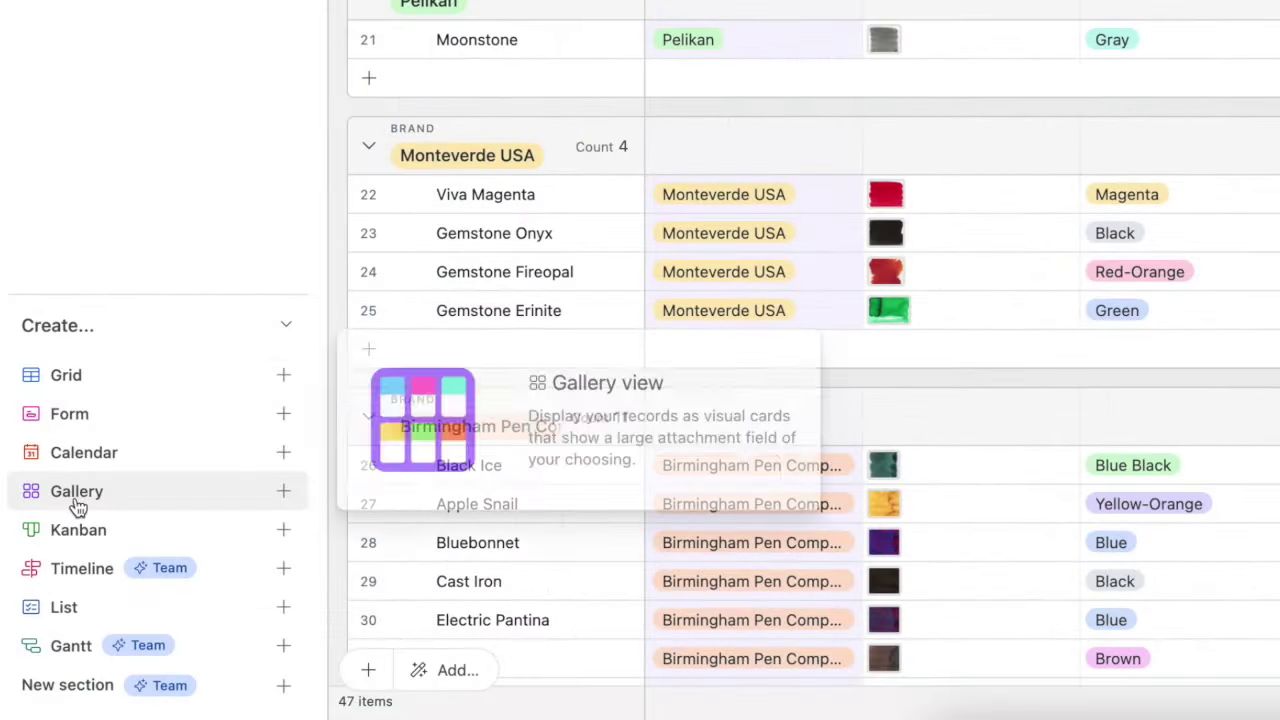
{"action": "left_click", "coordinate": [76, 500]}
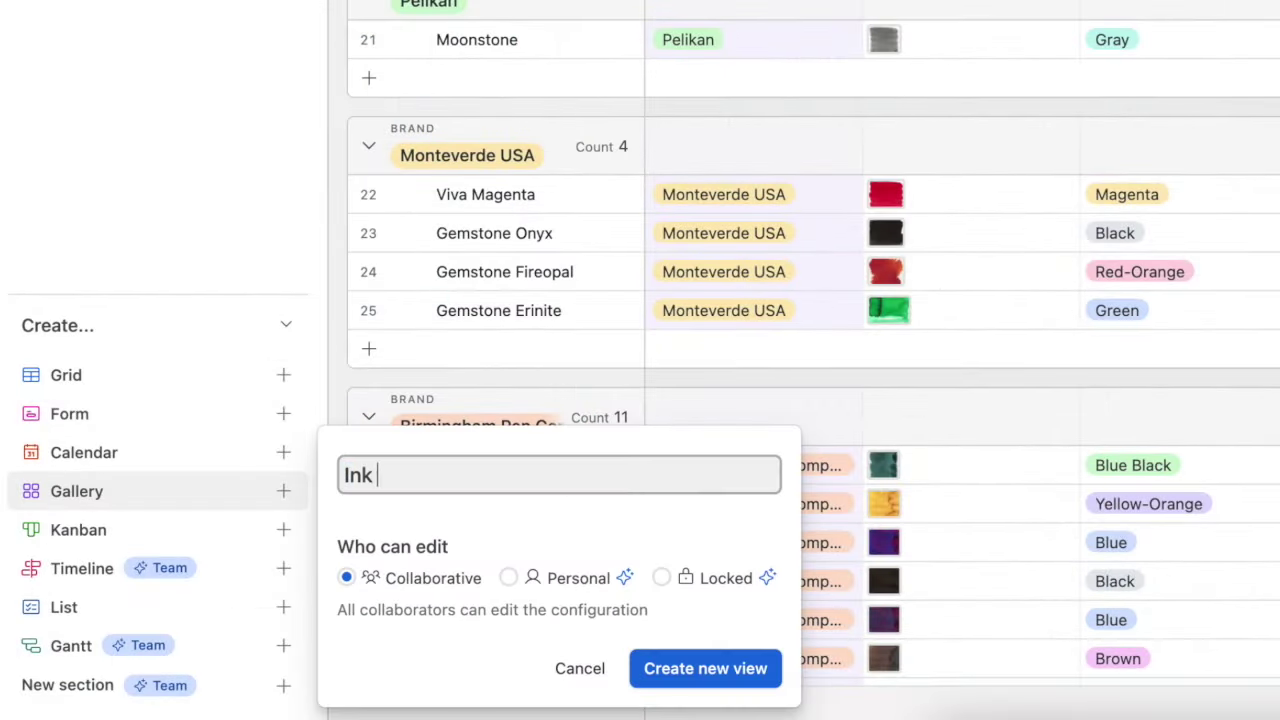
{"action": "left_click", "coordinate": [634, 667]}
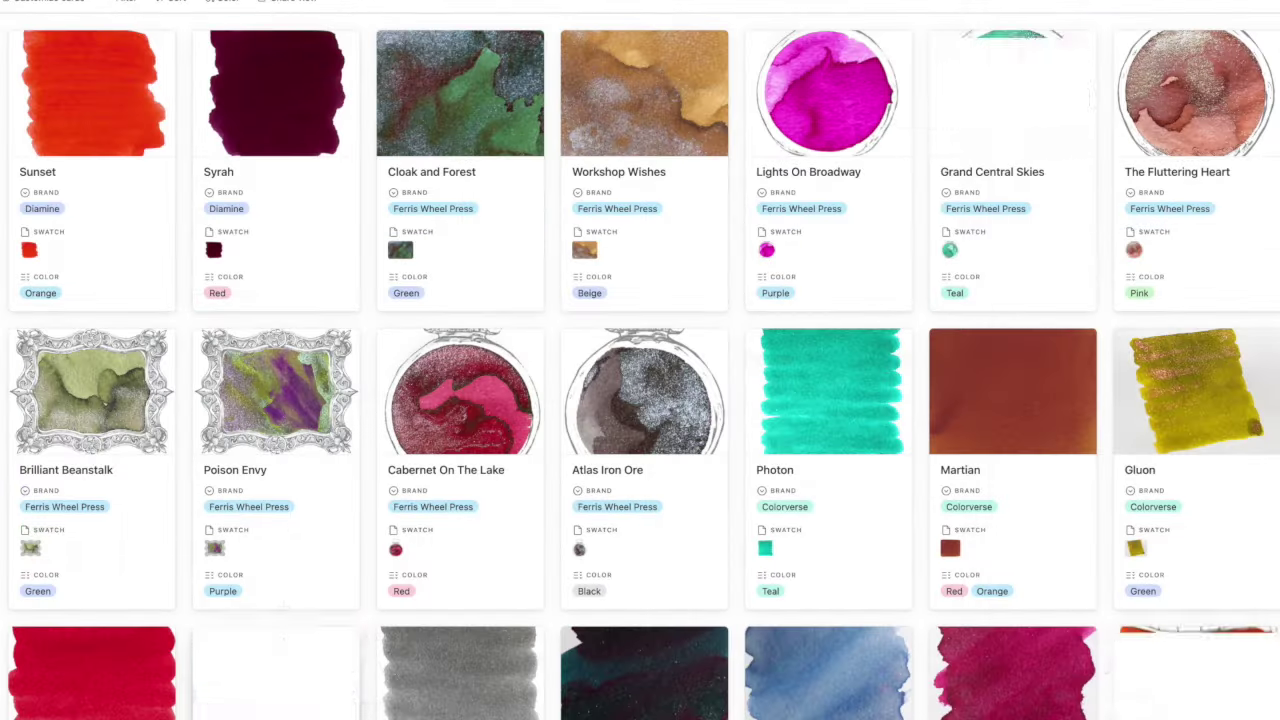
- Hide Swatch and show Sheen, Shimmer and Shading on the gallery cards
{"action": "left_click", "coordinate": [60, 1]}
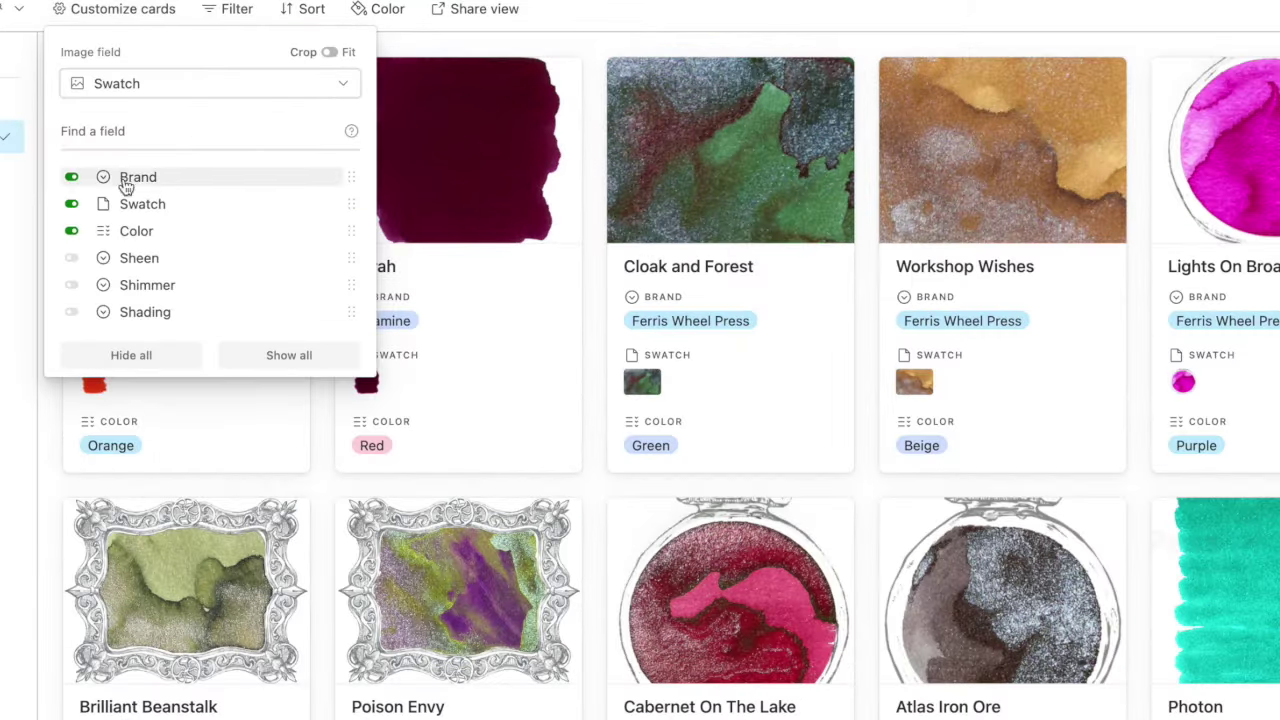
{"action": "left_click", "coordinate": [72, 204]}
{"action": "left_click", "coordinate": [72, 258]}
{"action": "left_click", "coordinate": [72, 285]}
{"action": "left_click", "coordinate": [72, 312]}
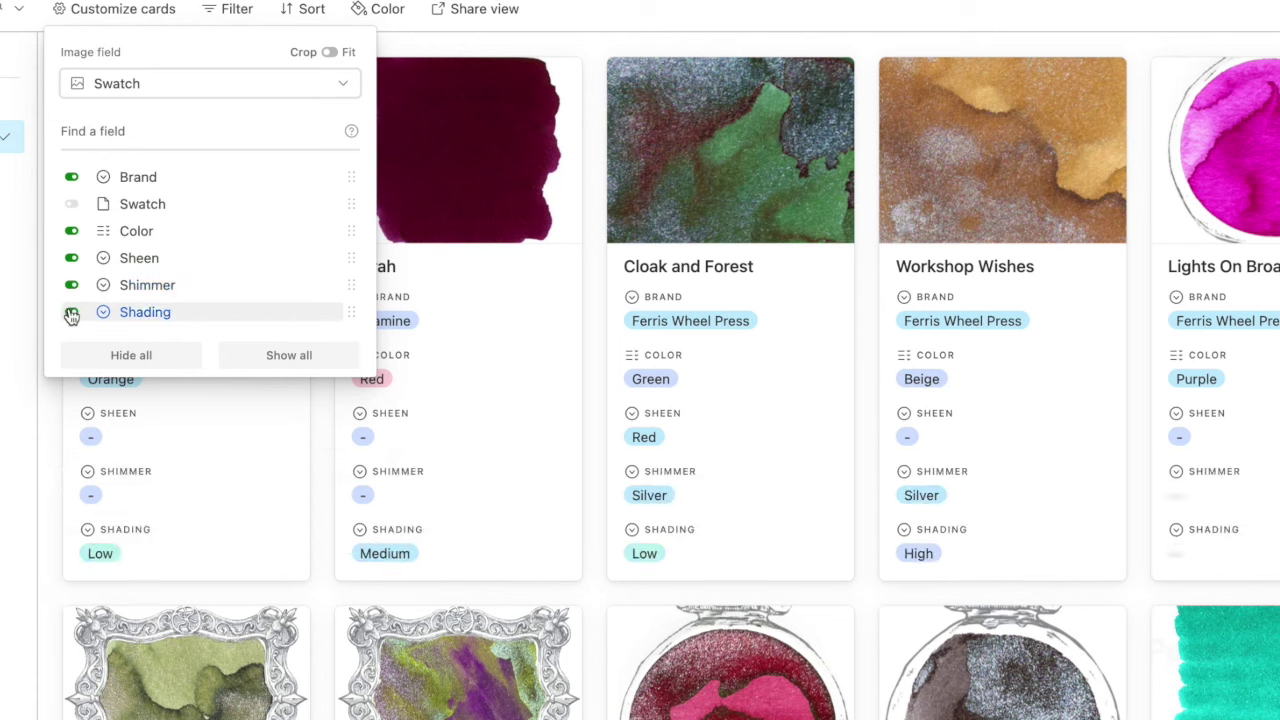
{"action": "left_click", "coordinate": [320, 495]}
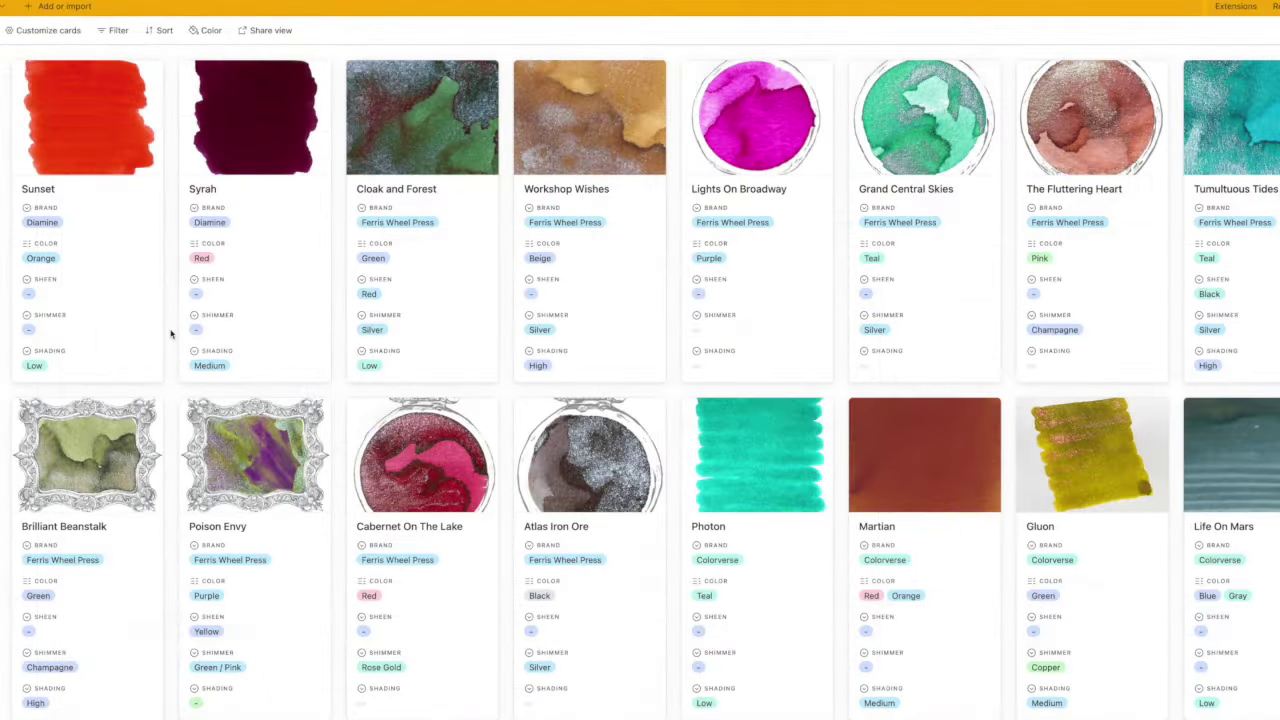
{"action": "scroll", "coordinate": [169, 344], "scroll_direction": "down", "scroll_amount": 10}
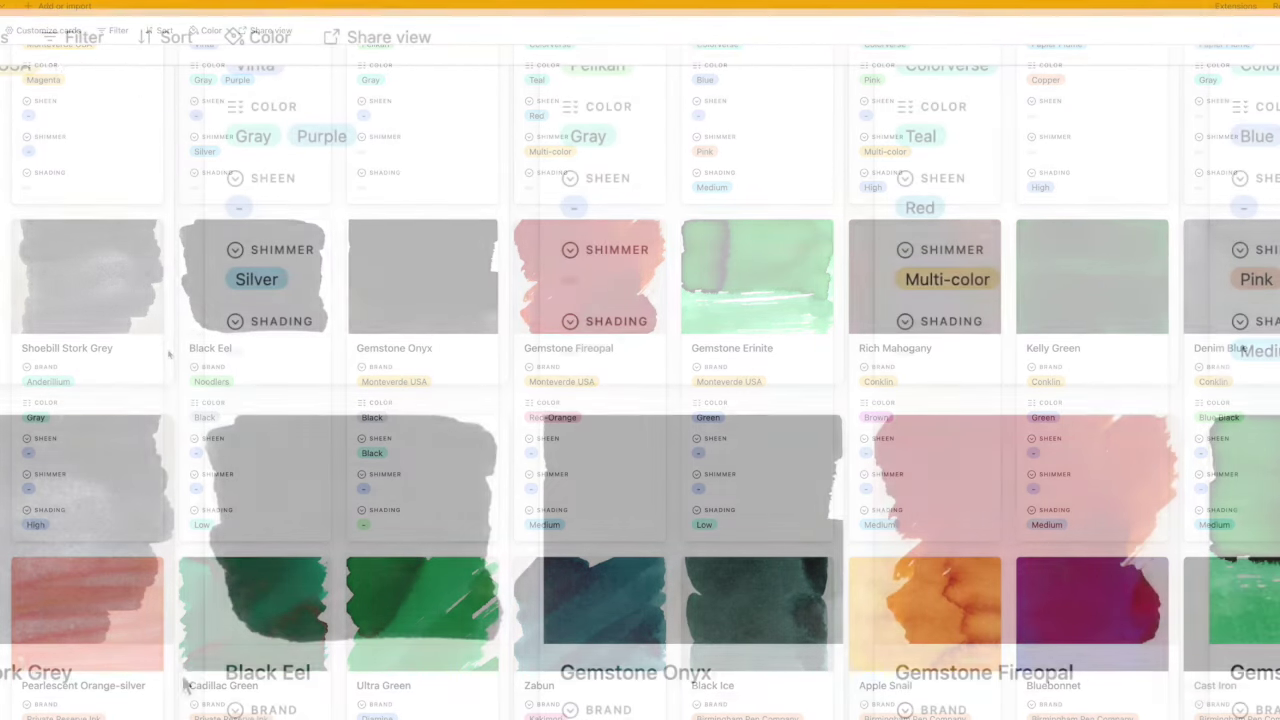
- Filter the ink gallery to inks whose Color has any of Blue
{"action": "left_click", "coordinate": [118, 30]}
{"action": "left_click", "coordinate": [133, 78]}
{"action": "left_click", "coordinate": [220, 150]}
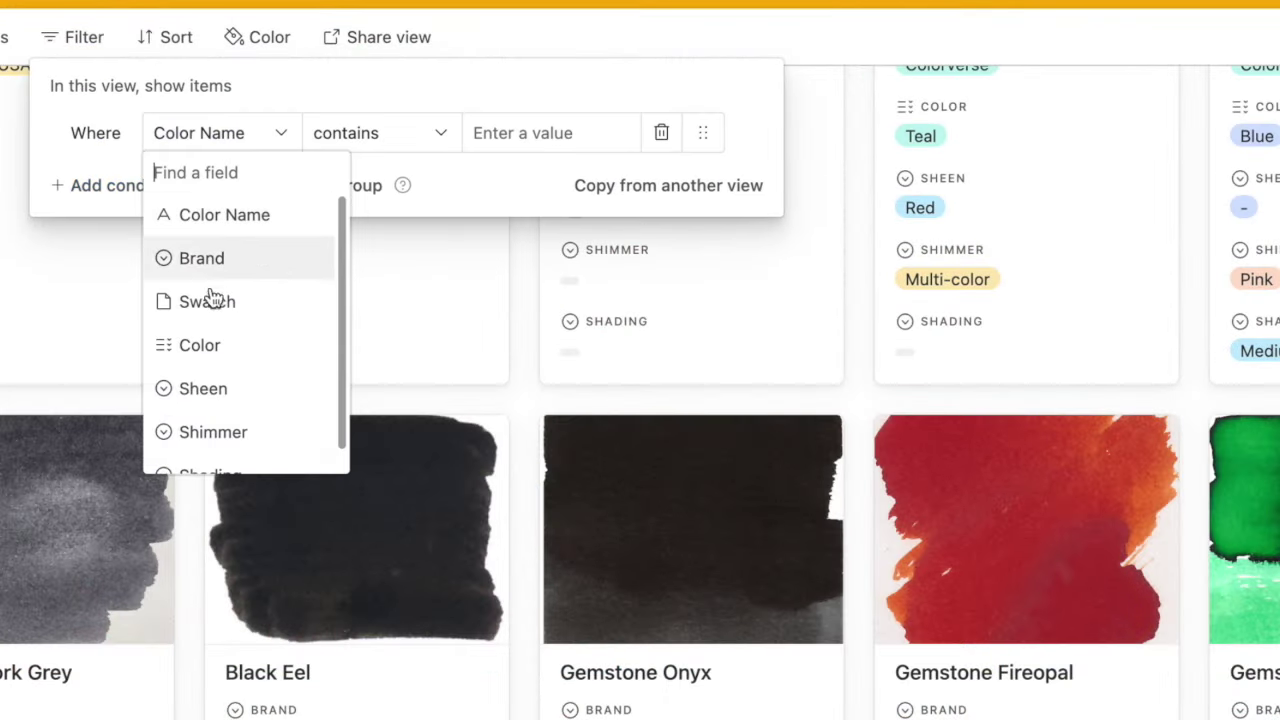
{"action": "left_click", "coordinate": [200, 343]}
{"action": "left_click", "coordinate": [537, 140]}
{"action": "left_click", "coordinate": [492, 224]}
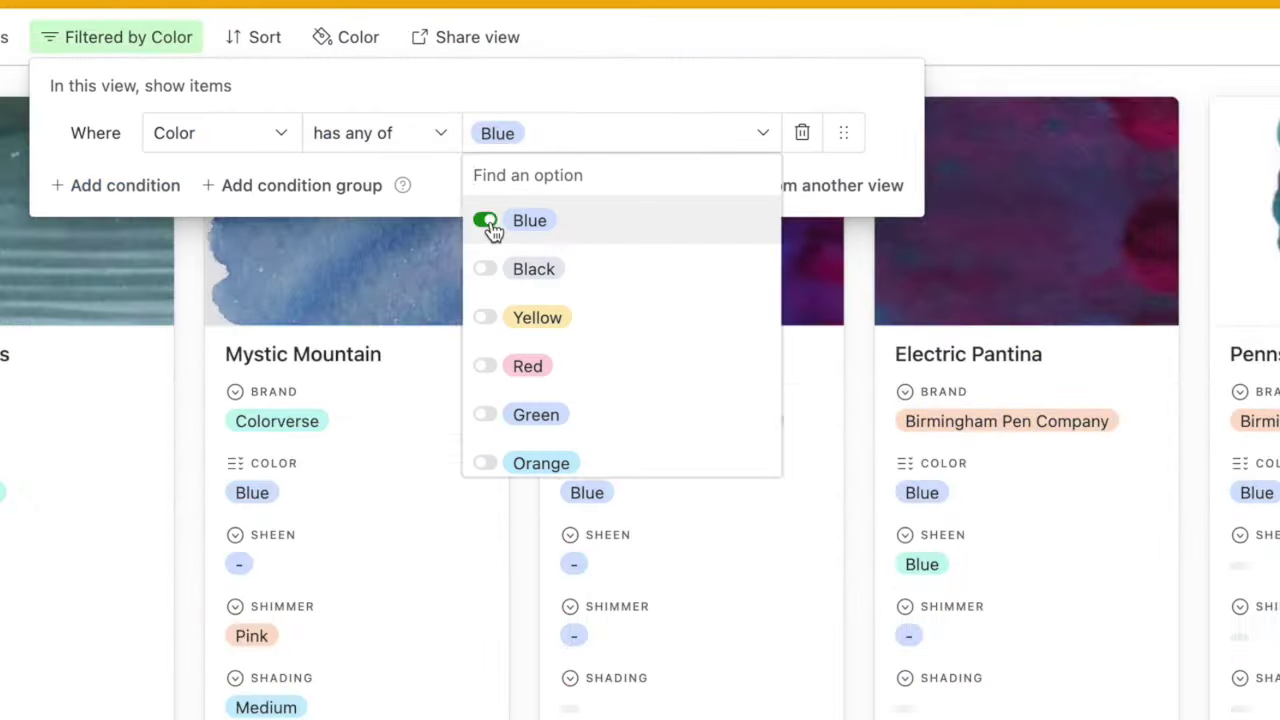
{"action": "key", "text": "Escape"}
{"action": "key", "text": "Escape"}
- Swap the Color filter value from Blue to Green
{"action": "left_click", "coordinate": [116, 37]}
{"action": "left_click", "coordinate": [540, 131]}
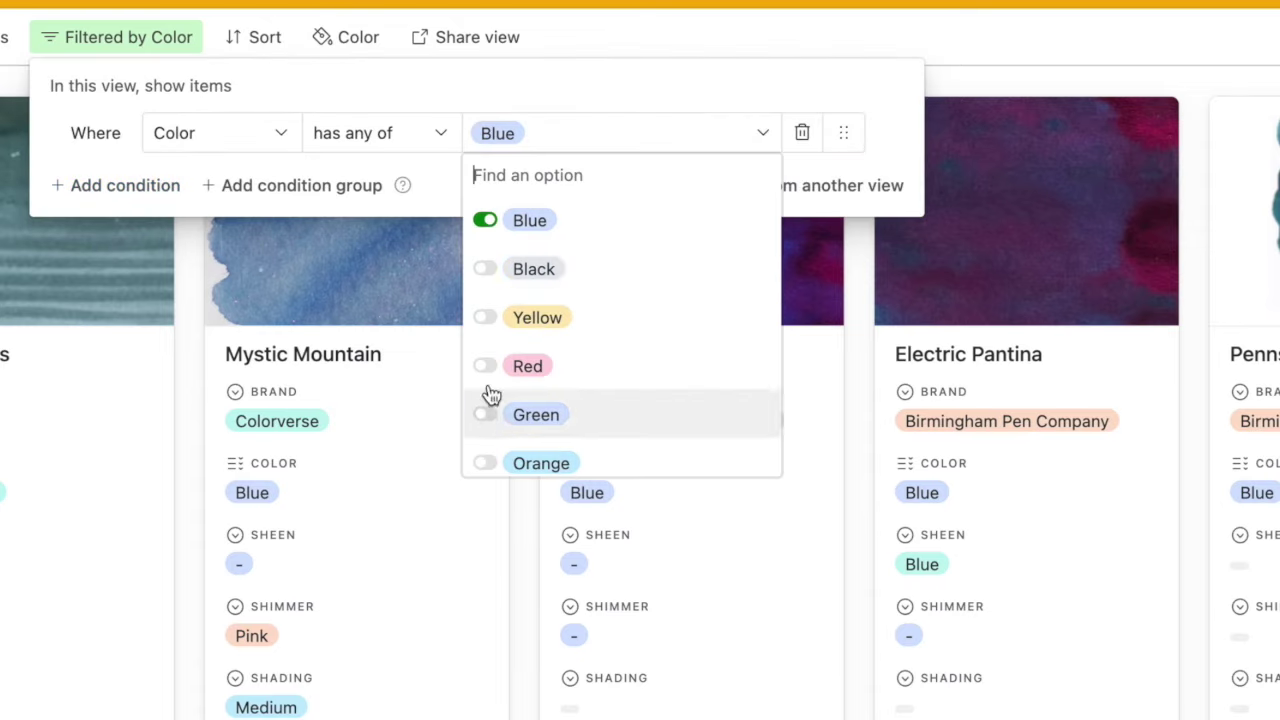
{"action": "left_click", "coordinate": [489, 217]}
{"action": "left_click", "coordinate": [489, 414]}
{"action": "key", "text": "Escape"}
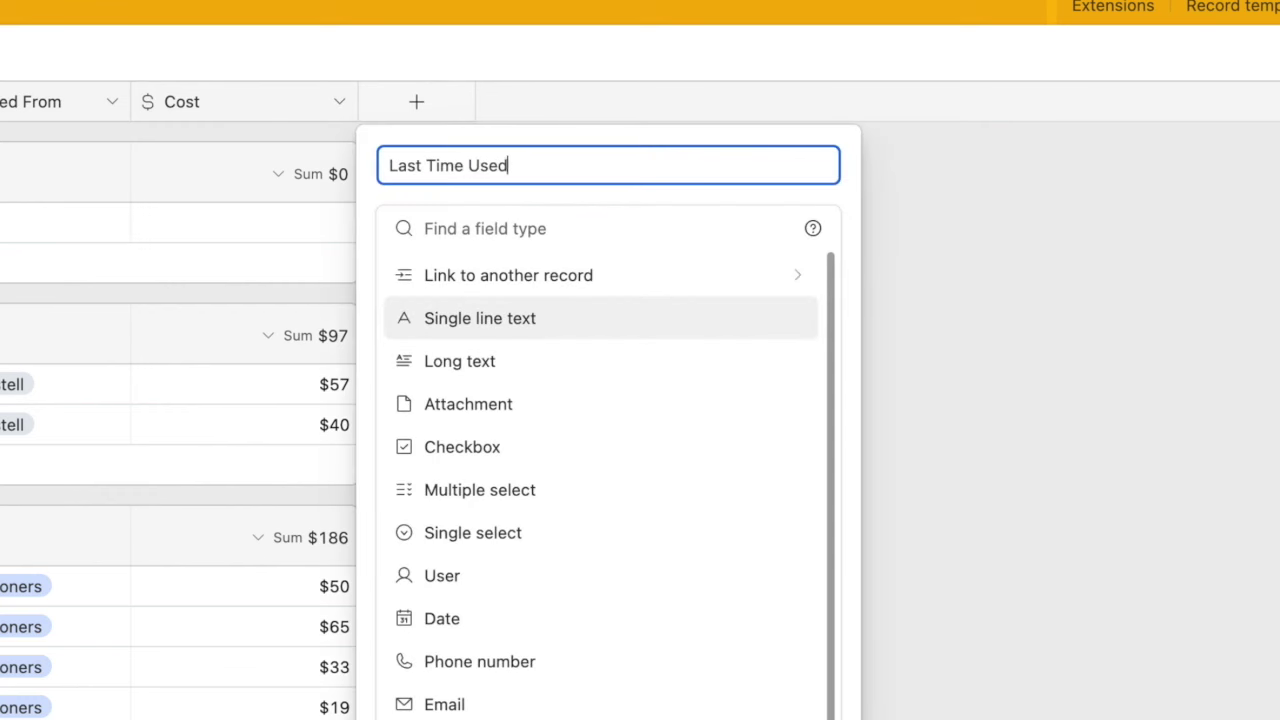
- Create a Last Time Used date field and set up an Inked checkbox field
{"action": "left_click", "coordinate": [430, 618]}
{"action": "left_click", "coordinate": [770, 531]}
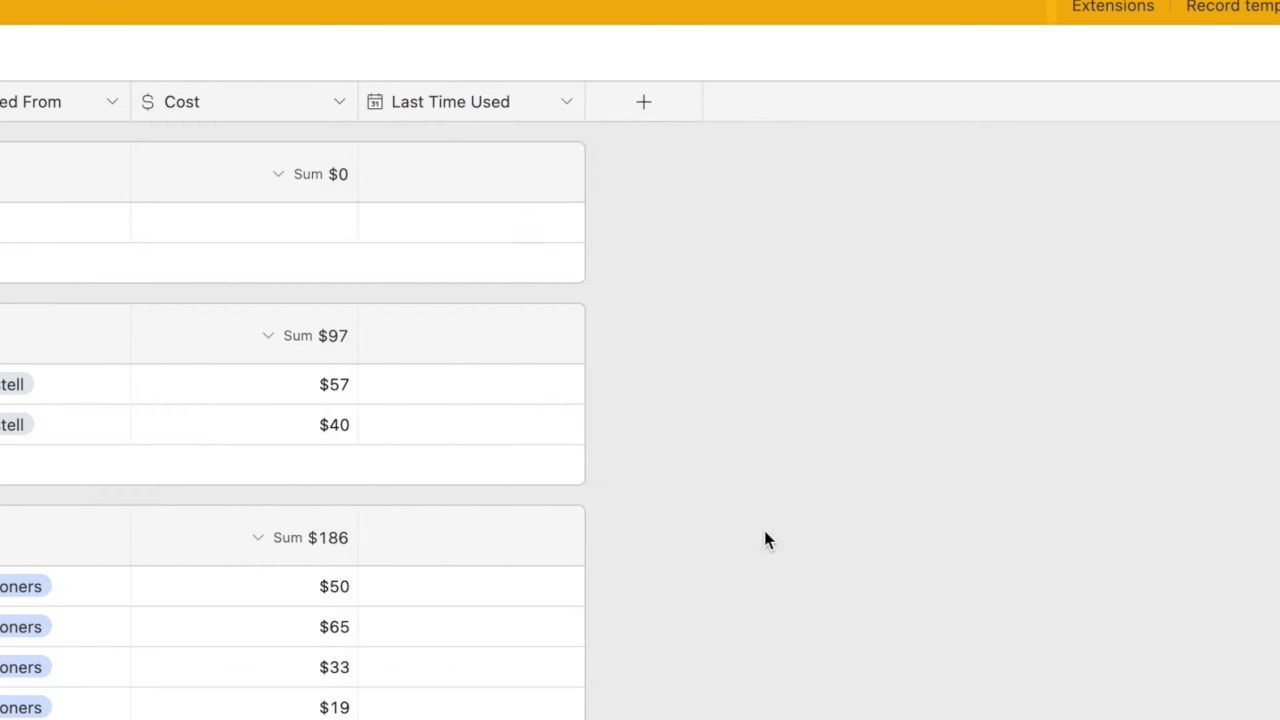
{"action": "left_click", "coordinate": [642, 104]}
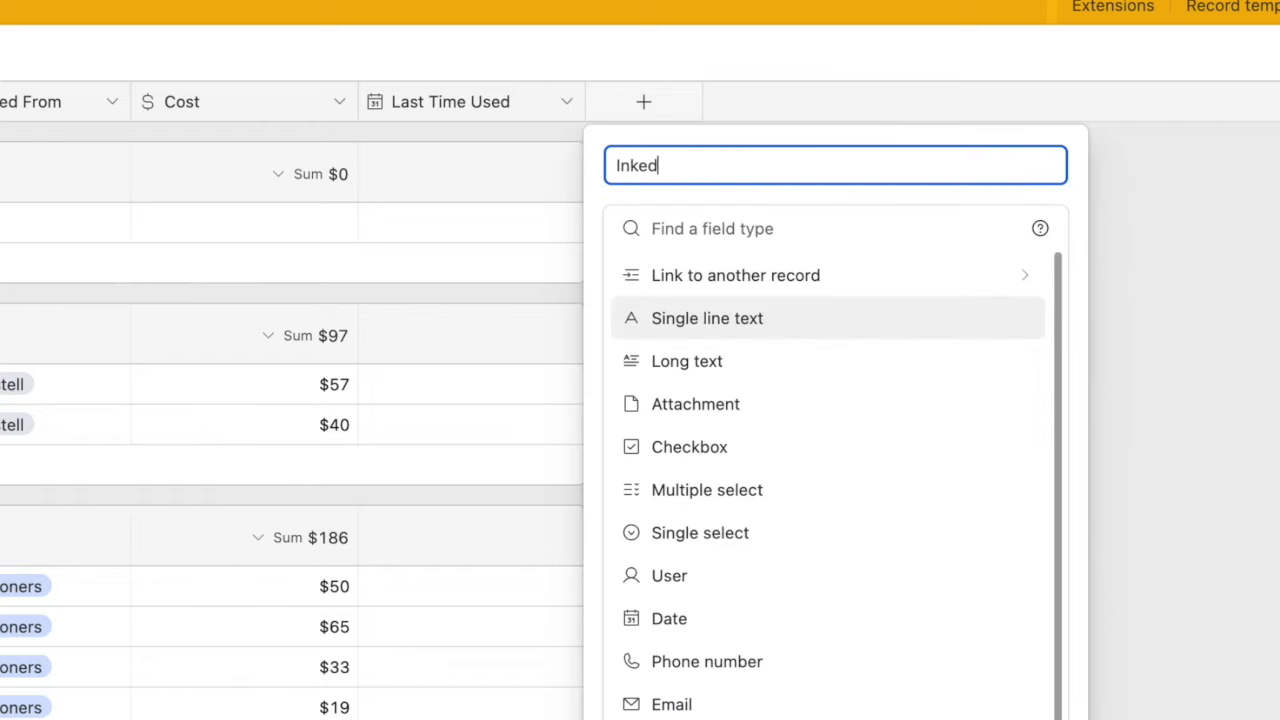
{"action": "left_click", "coordinate": [688, 440]}
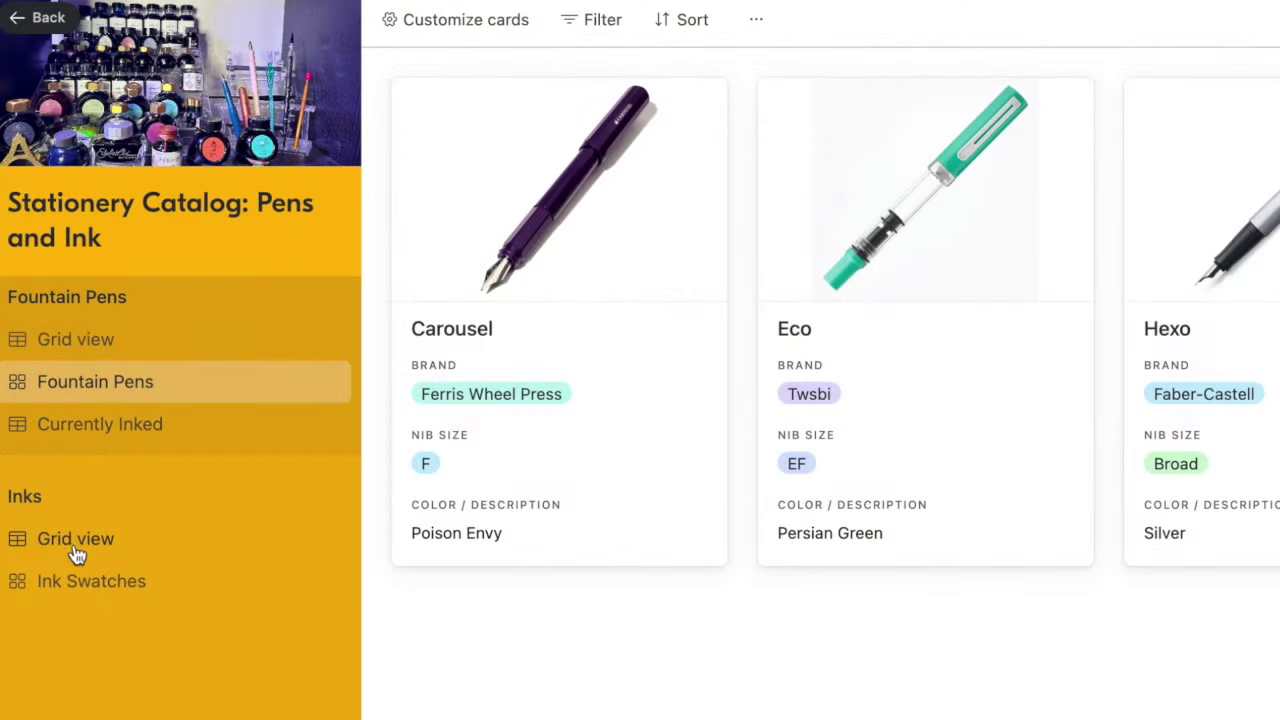
- In the Universe template preview, show the Inks table's Ink Swatches gallery of ink cards
{"action": "left_click", "coordinate": [75, 539]}
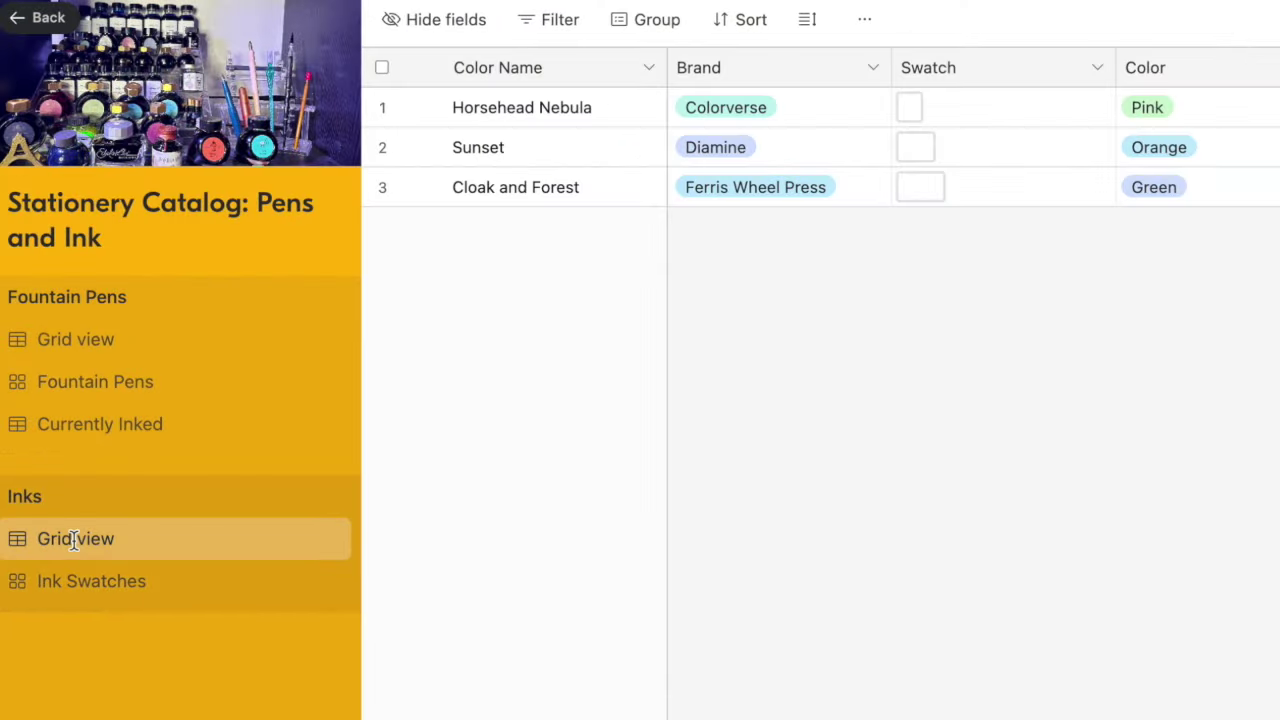
{"action": "left_click", "coordinate": [80, 582]}
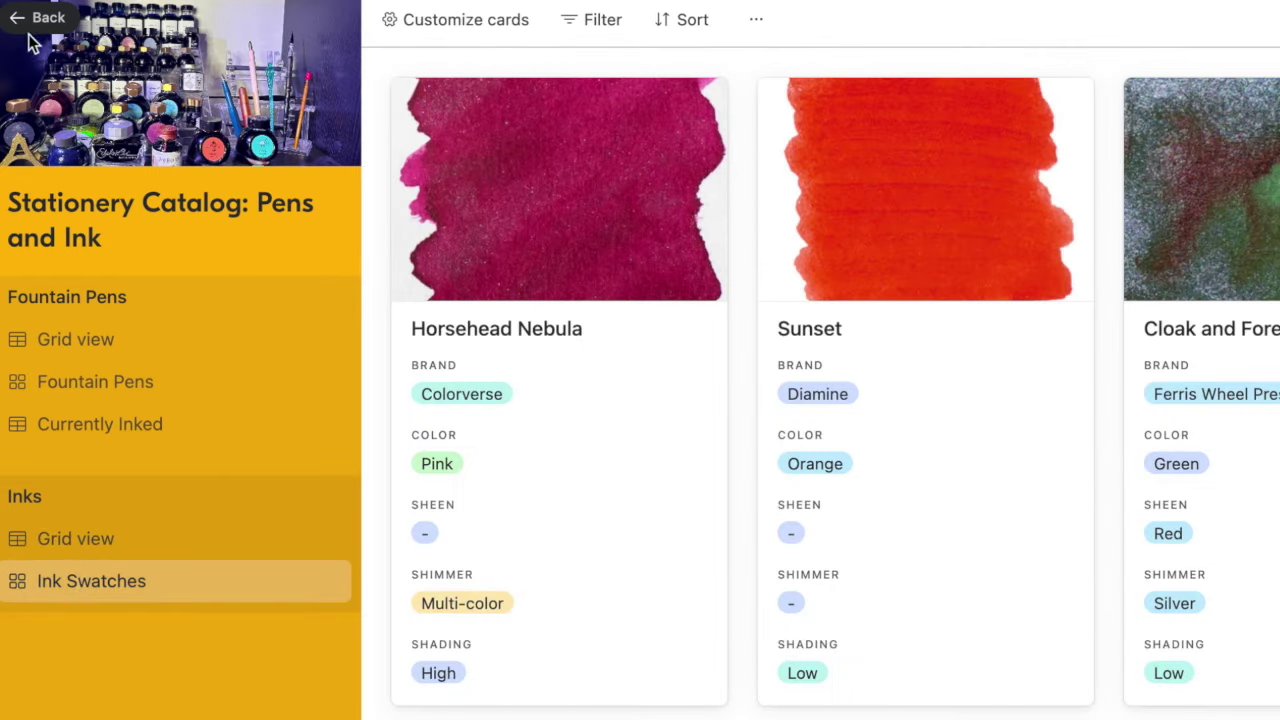